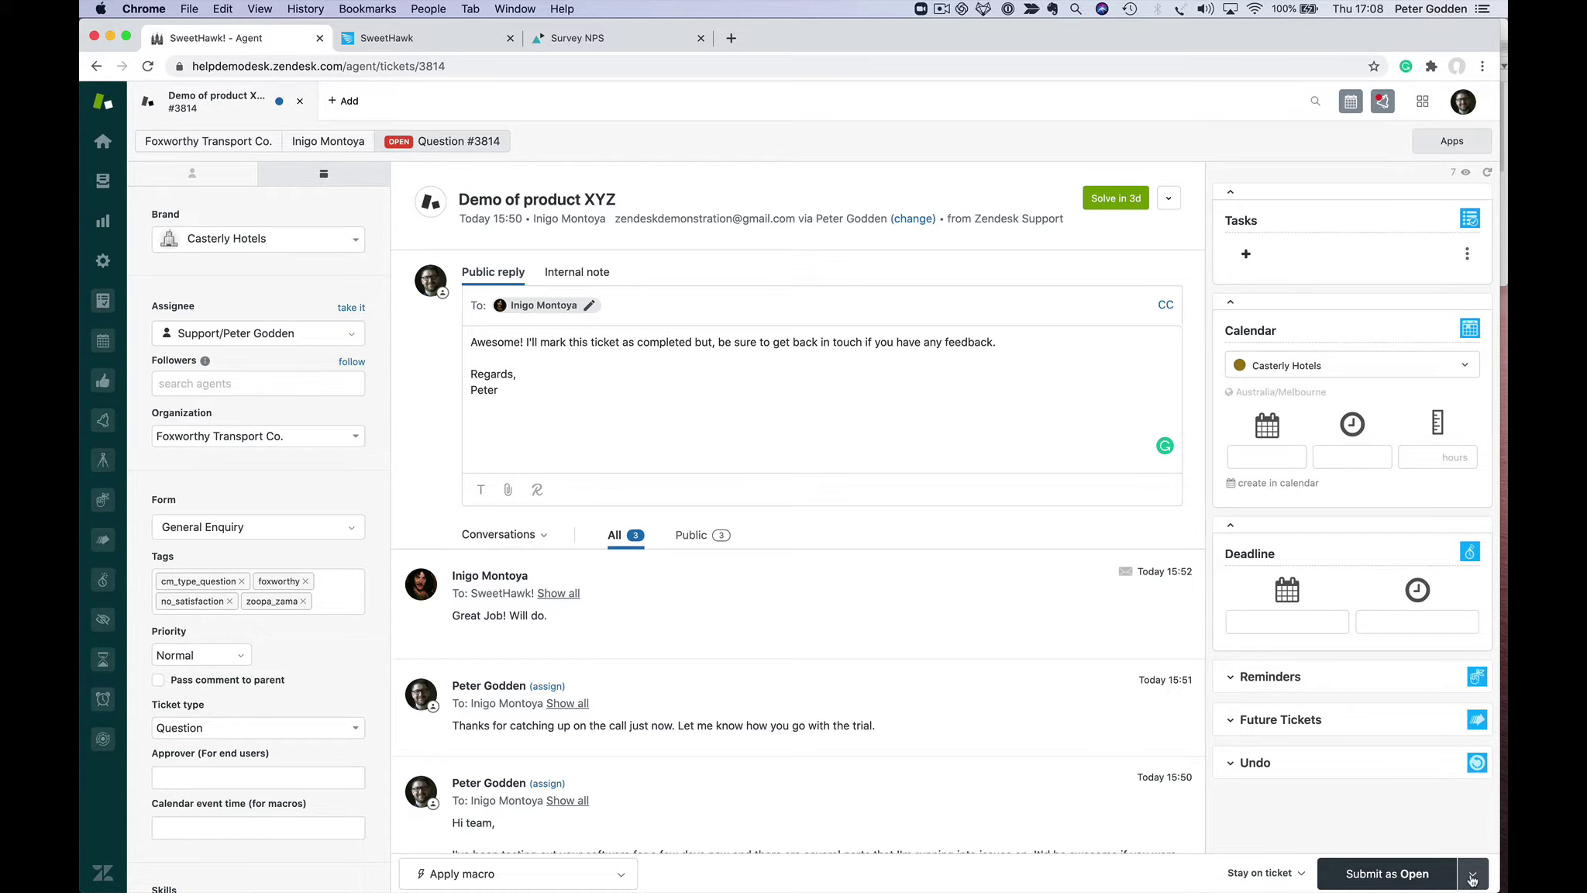
Submit the "Demo of product XYZ" ticket with its drafted public reply as Solved.
{"action": "left_click", "coordinate": [1472, 880]}
{"action": "left_click", "coordinate": [1423, 834]}
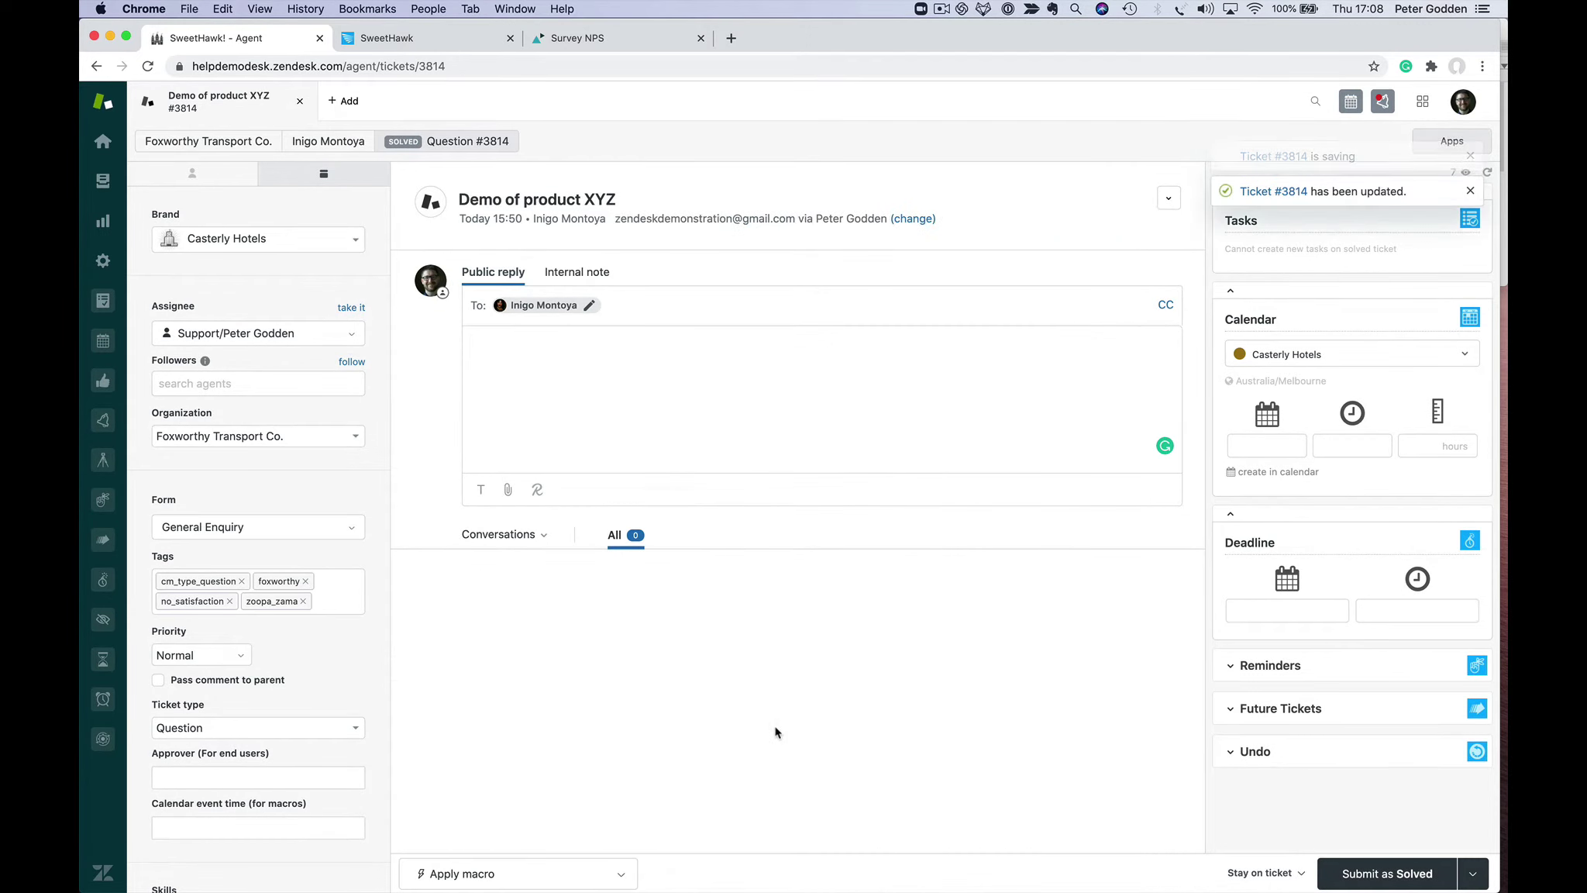
Switch to the requester's Gmail inbox, open the "Request solved: Demo of product XYZ" email and examine its support rating question and scale labels.
{"action": "key", "text": "ctrl+Right"}
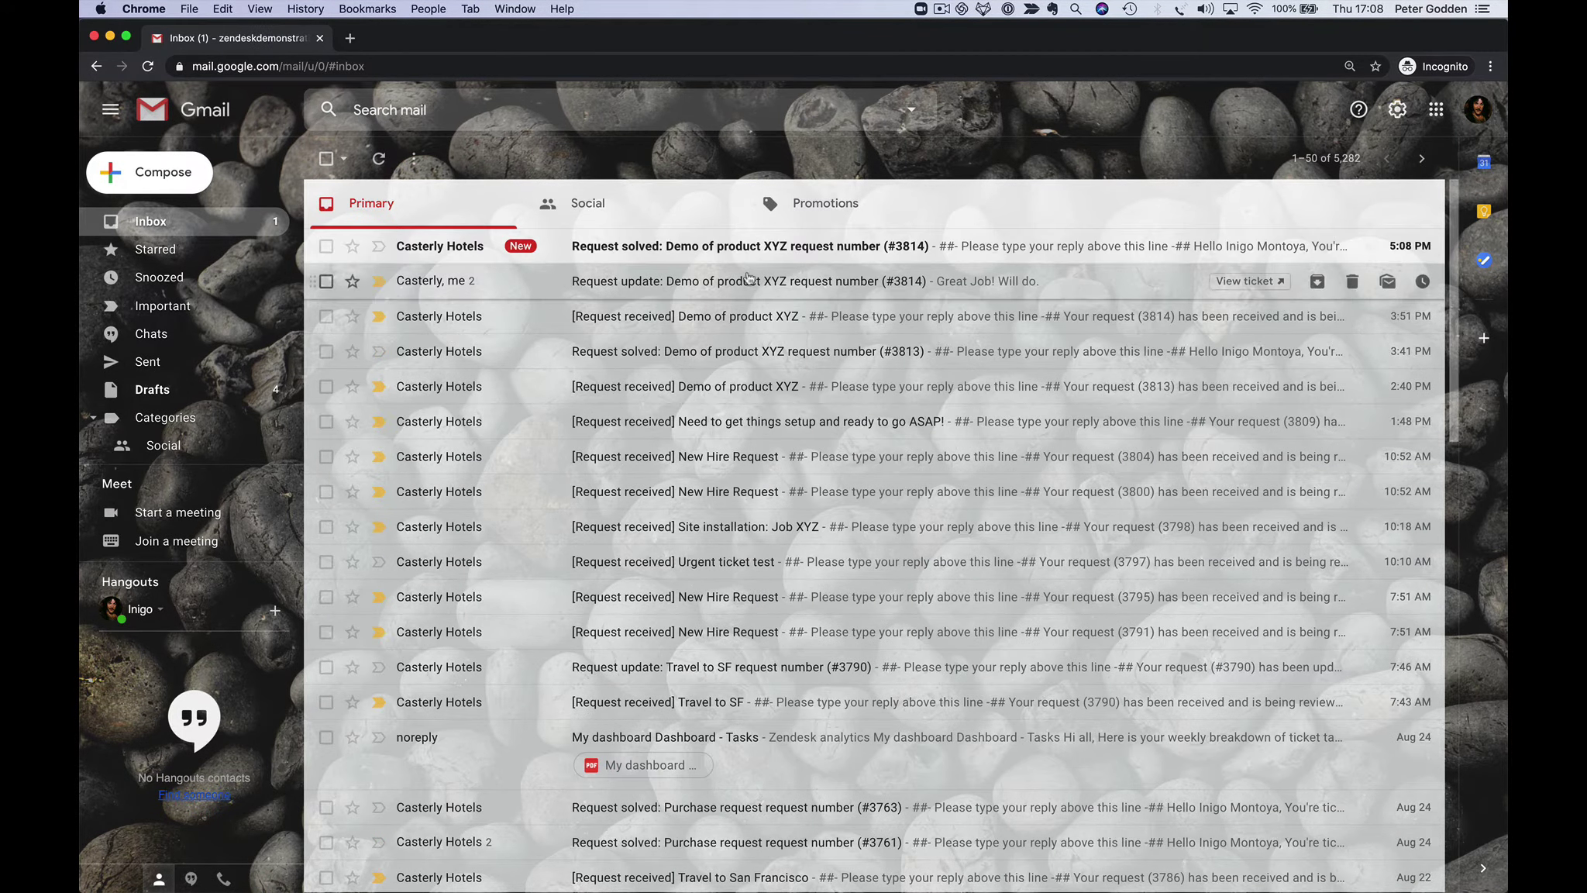
{"action": "left_click", "coordinate": [737, 246]}
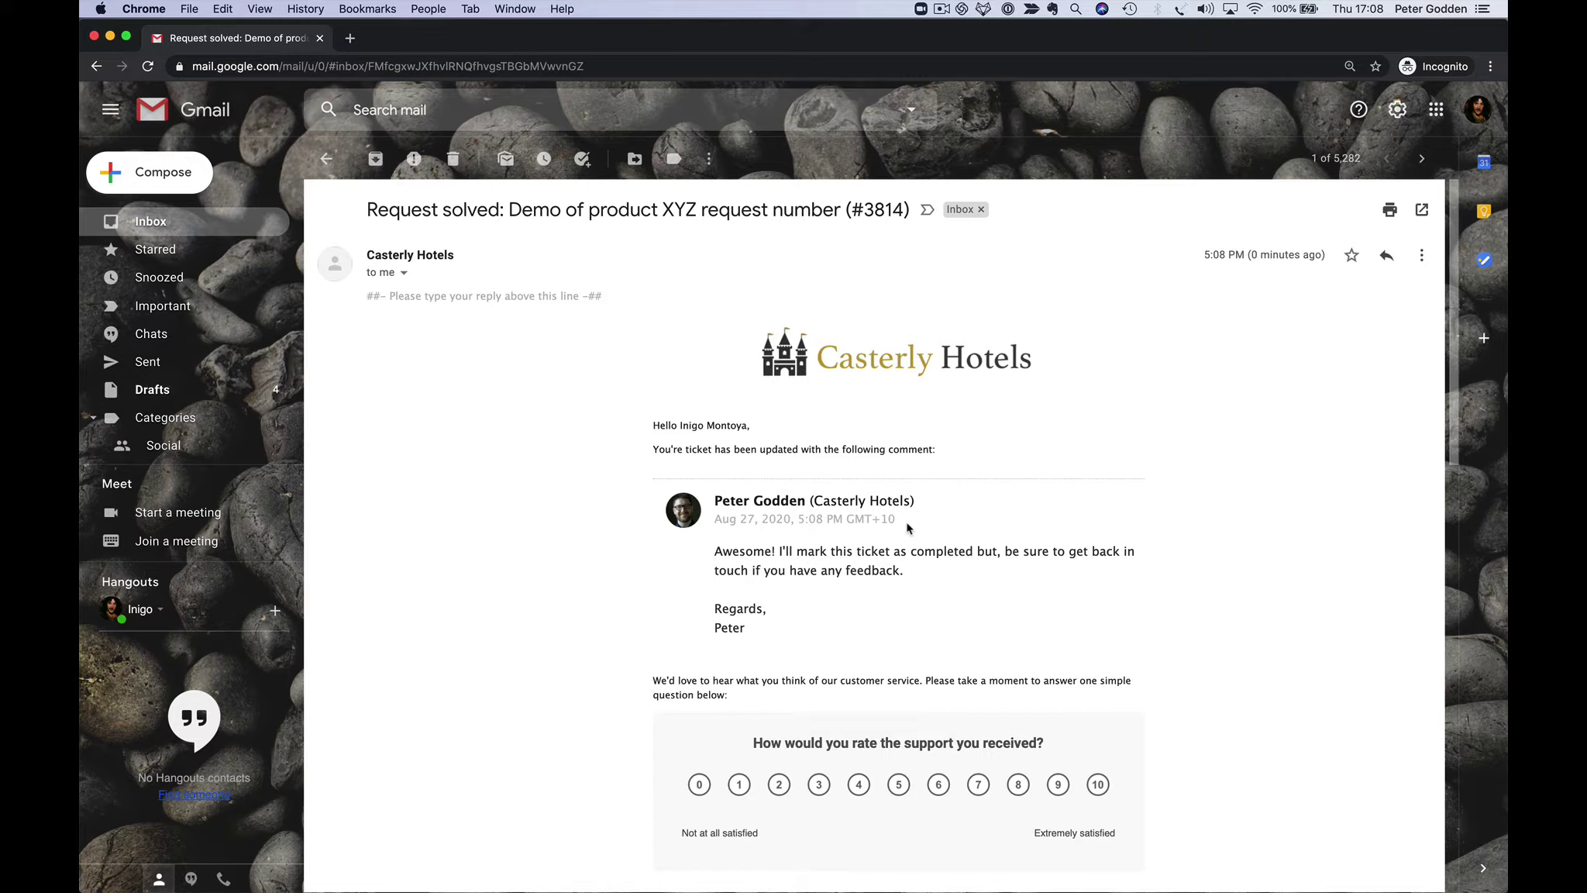
{"action": "scroll", "coordinate": [919, 616], "scroll_direction": "down", "scroll_amount": 5}
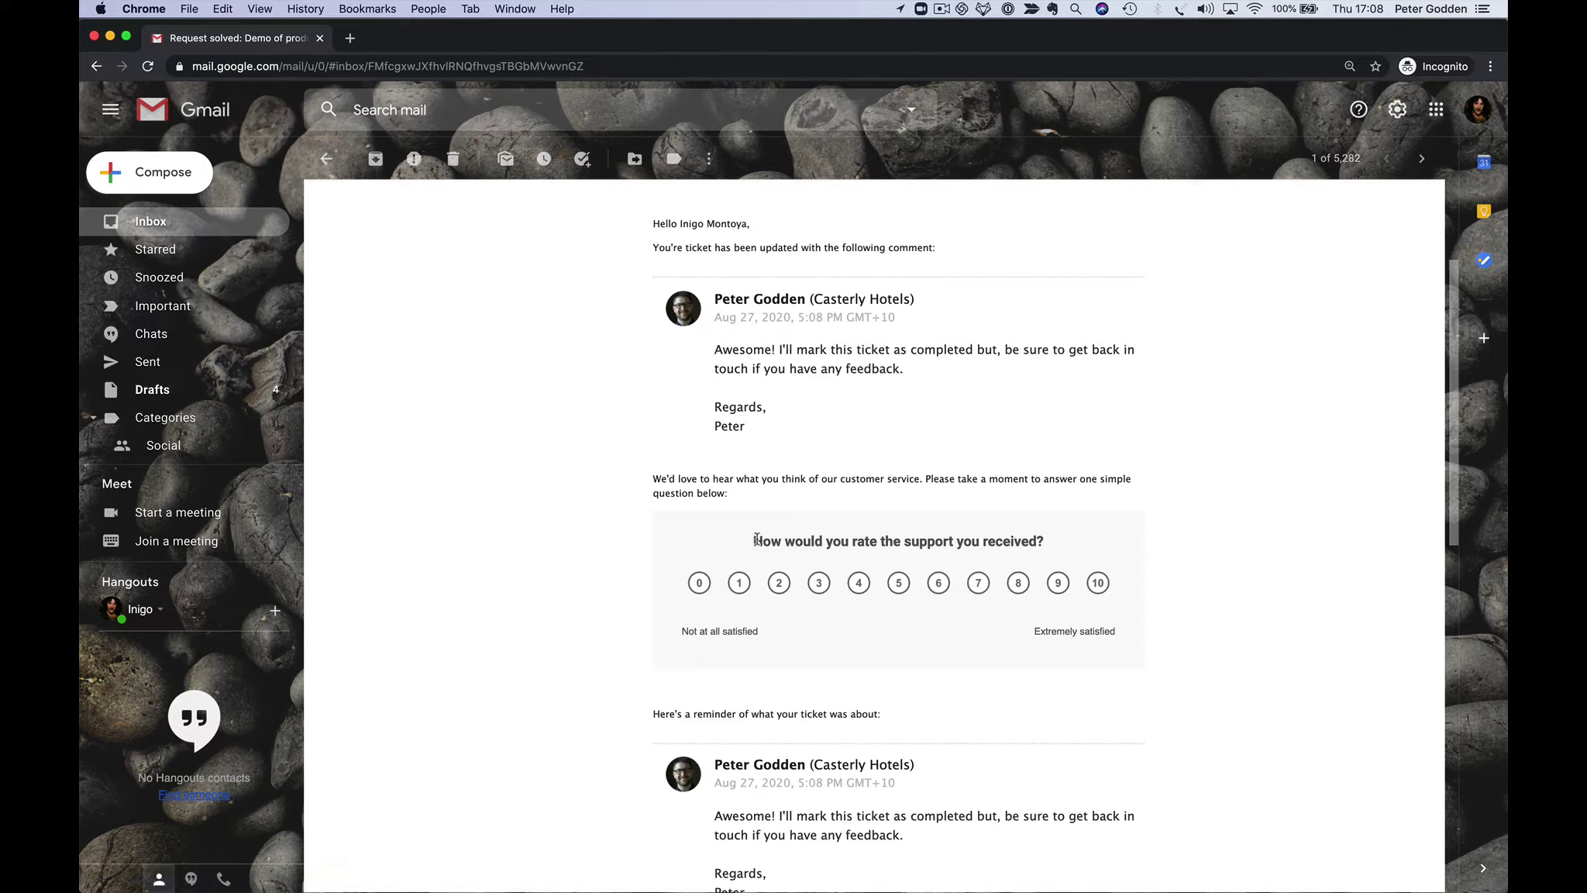
{"action": "left_click_drag", "start_coordinate": [753, 542], "coordinate": [991, 539]}
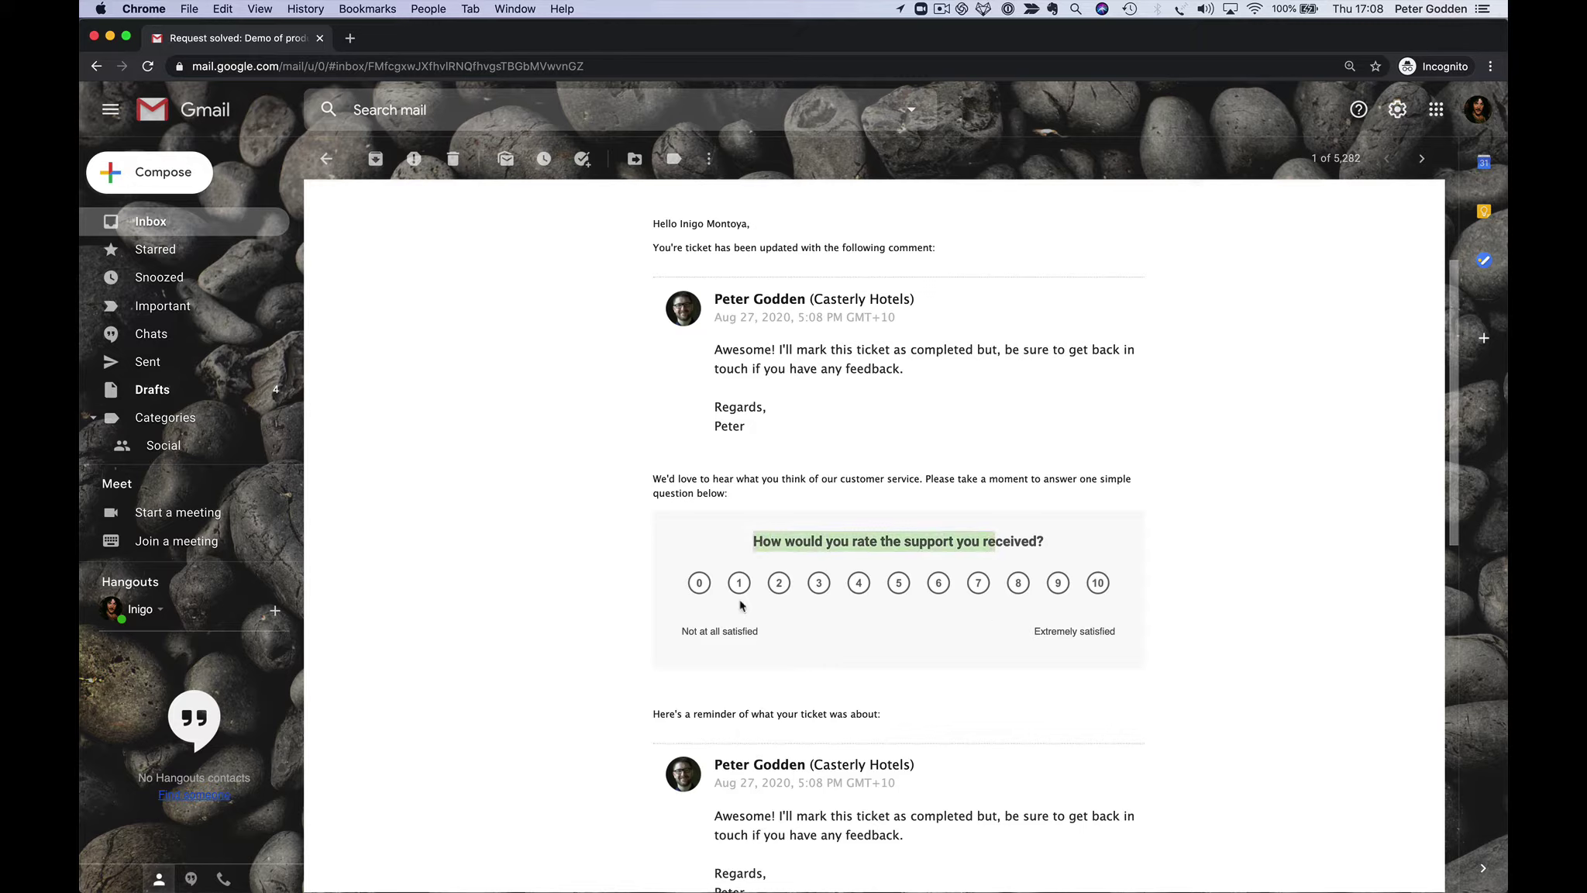
{"action": "left_click_drag", "start_coordinate": [682, 631], "coordinate": [760, 632]}
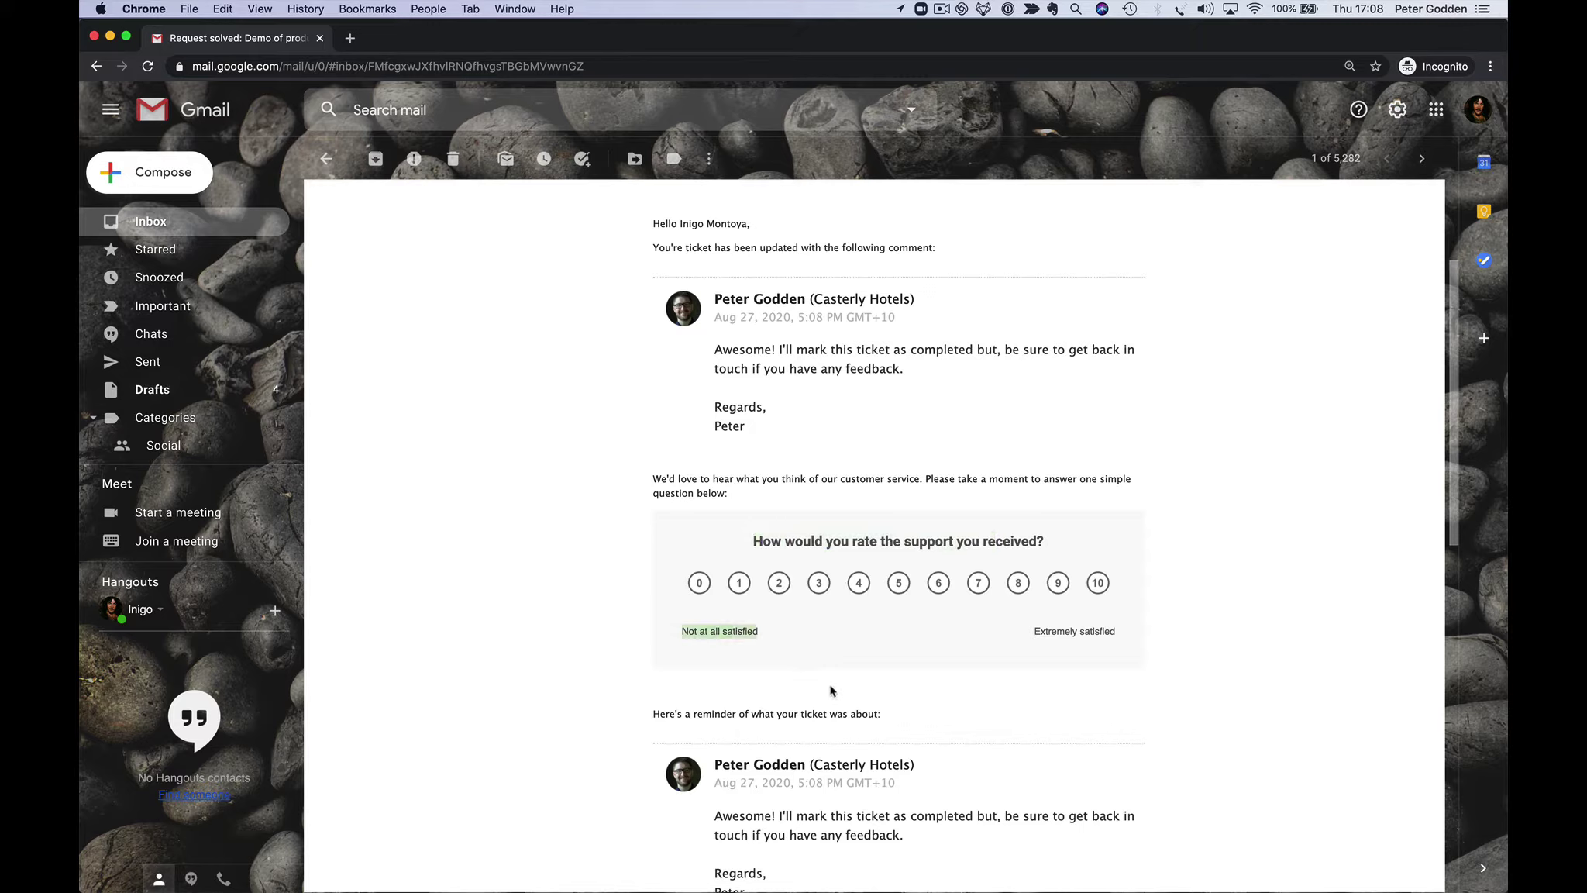
{"action": "left_click_drag", "start_coordinate": [1031, 637], "coordinate": [1118, 641]}
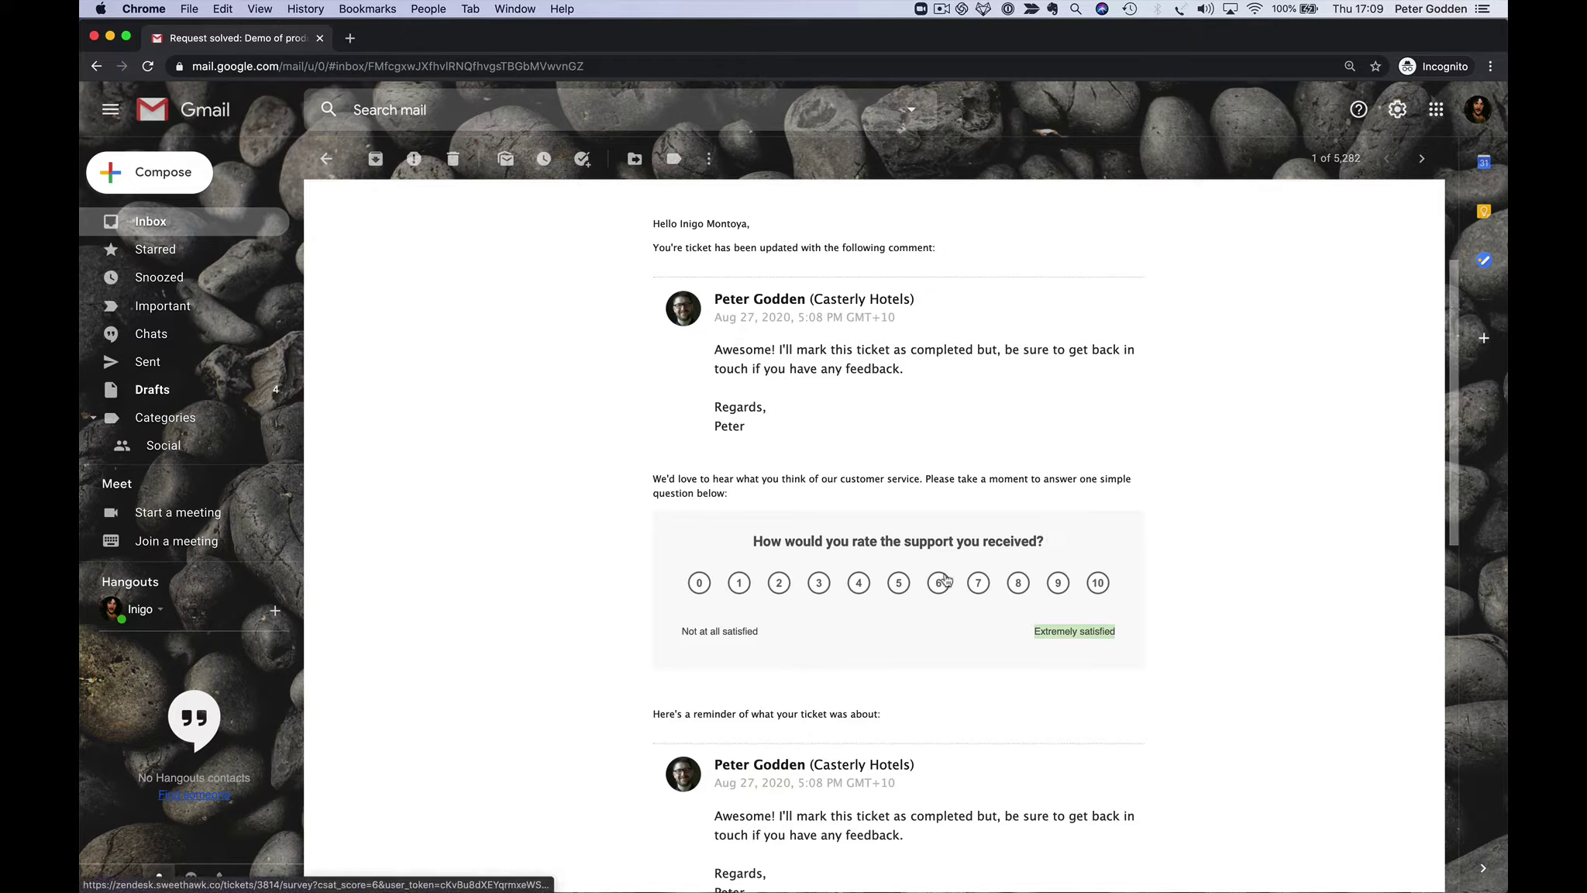
Rate the support received 10 from the email and enter "Great work on support guys!" as the reason in the survey.
{"action": "left_click", "coordinate": [1098, 587]}
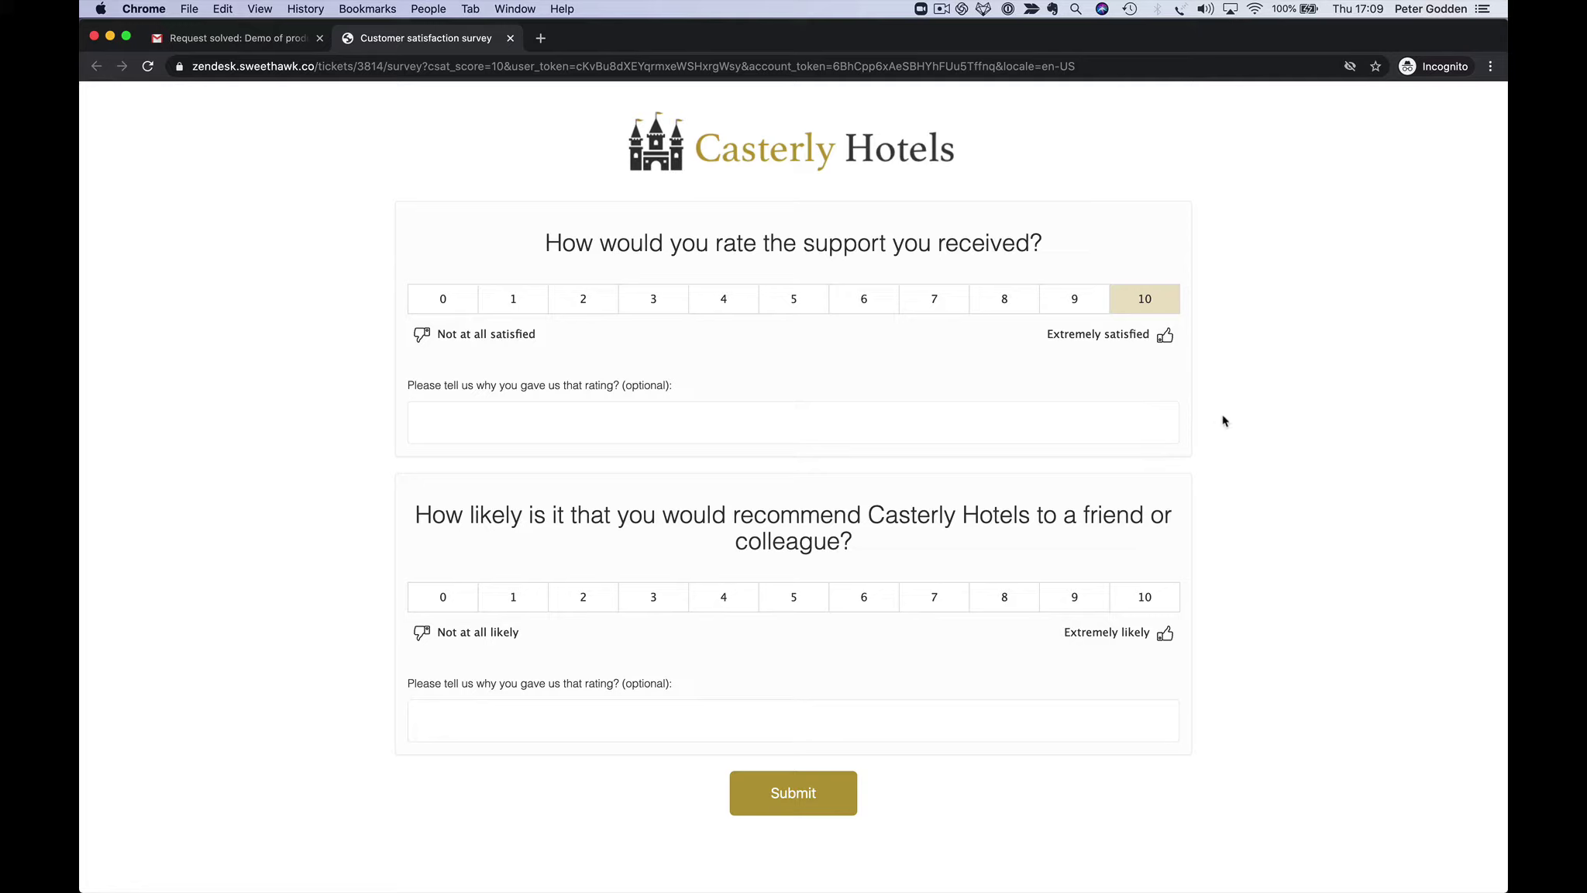
{"action": "left_click", "coordinate": [532, 423]}
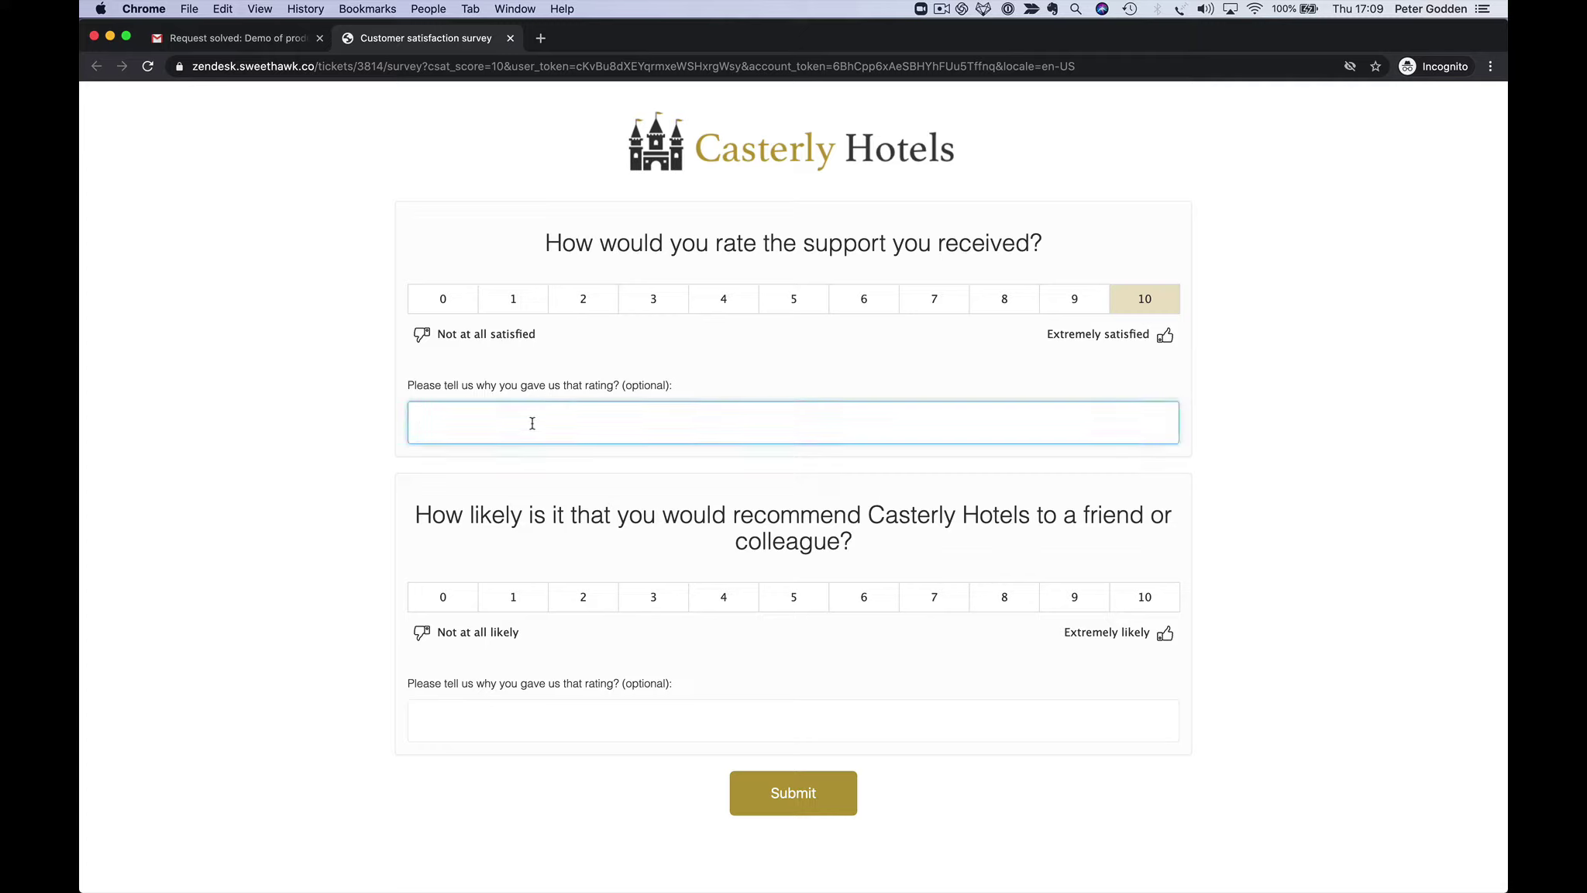
{"action": "type", "text": "Great work on support guys!"}
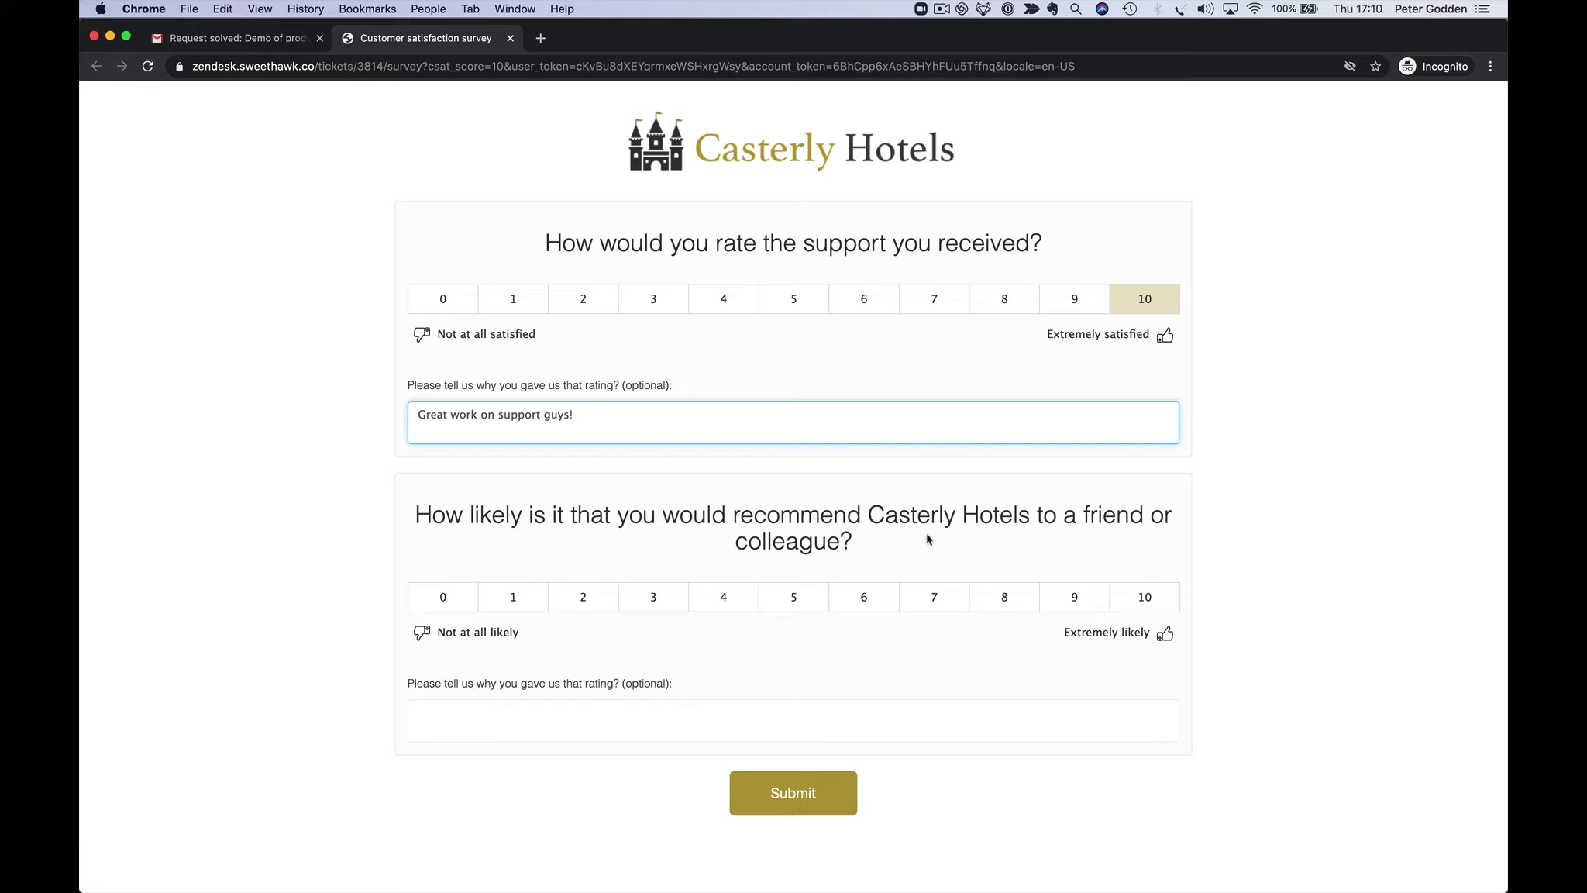
Rate the likelihood of recommending Casterly Hotels 10, give "You company is amazing!" as the reason, and submit the survey.
{"action": "left_click", "coordinate": [1149, 603]}
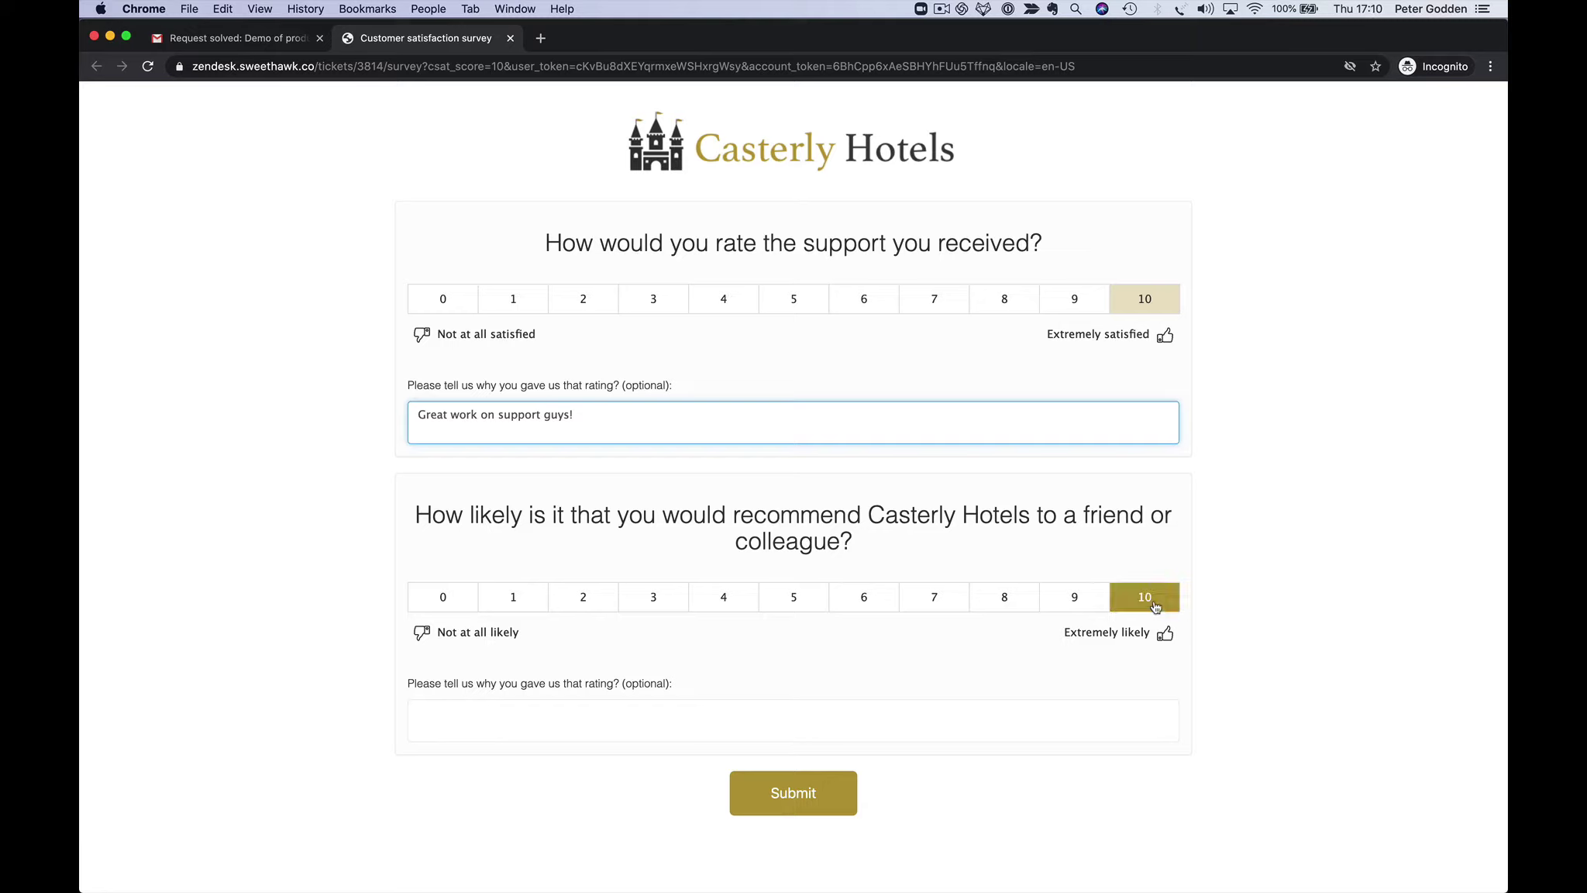
{"action": "left_click", "coordinate": [623, 709]}
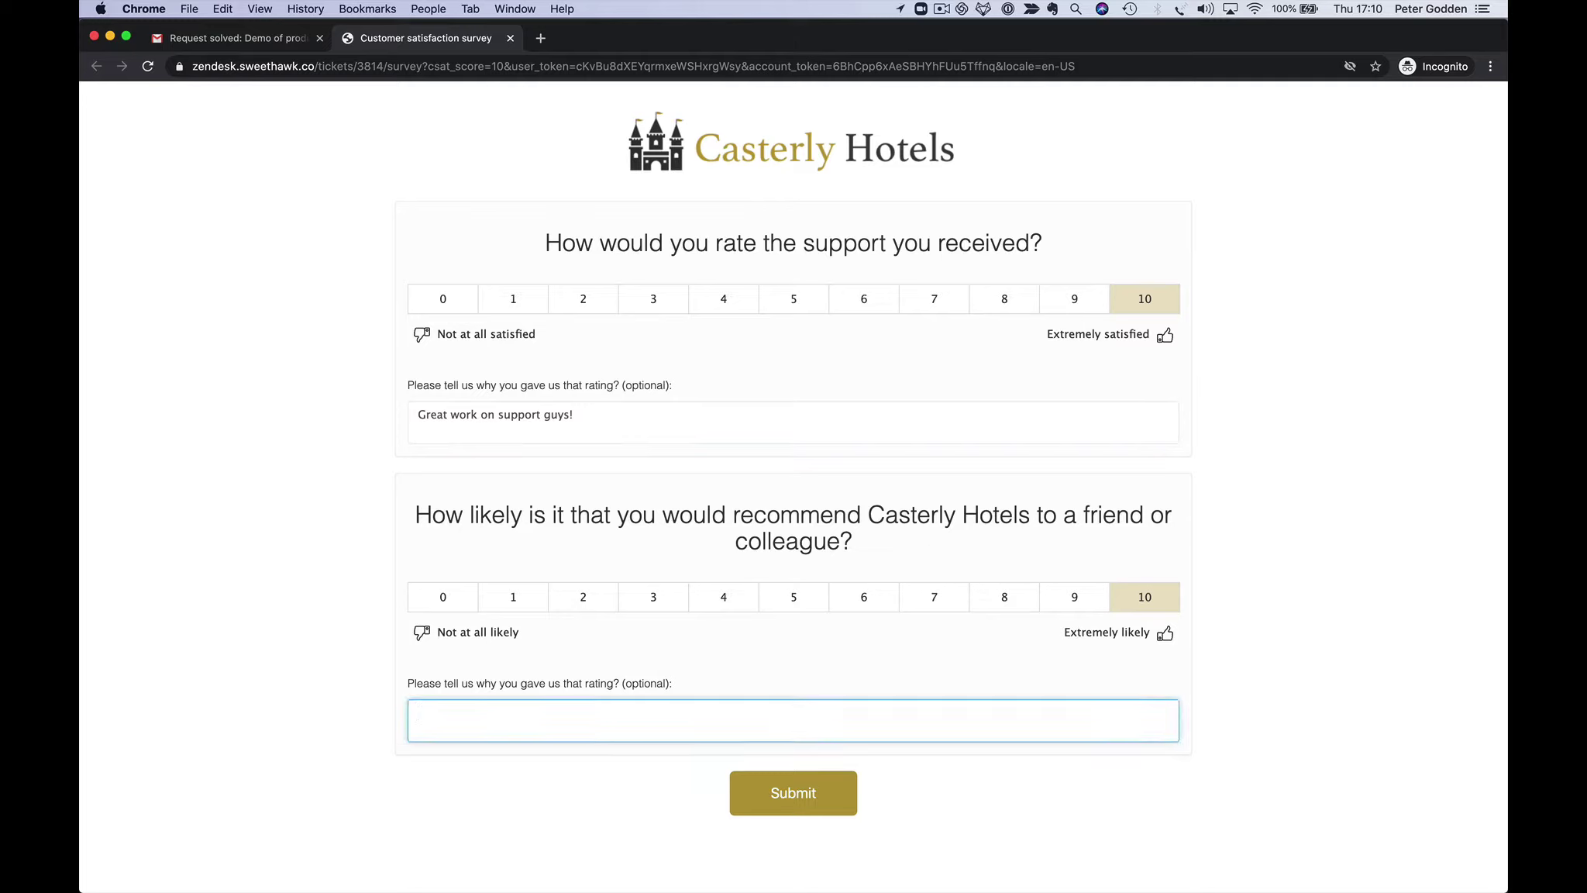
{"action": "type", "text": "You company is amazine"}
{"action": "key", "text": "BackSpace"}
{"action": "type", "text": "g!"}
{"action": "left_click", "coordinate": [810, 796]}
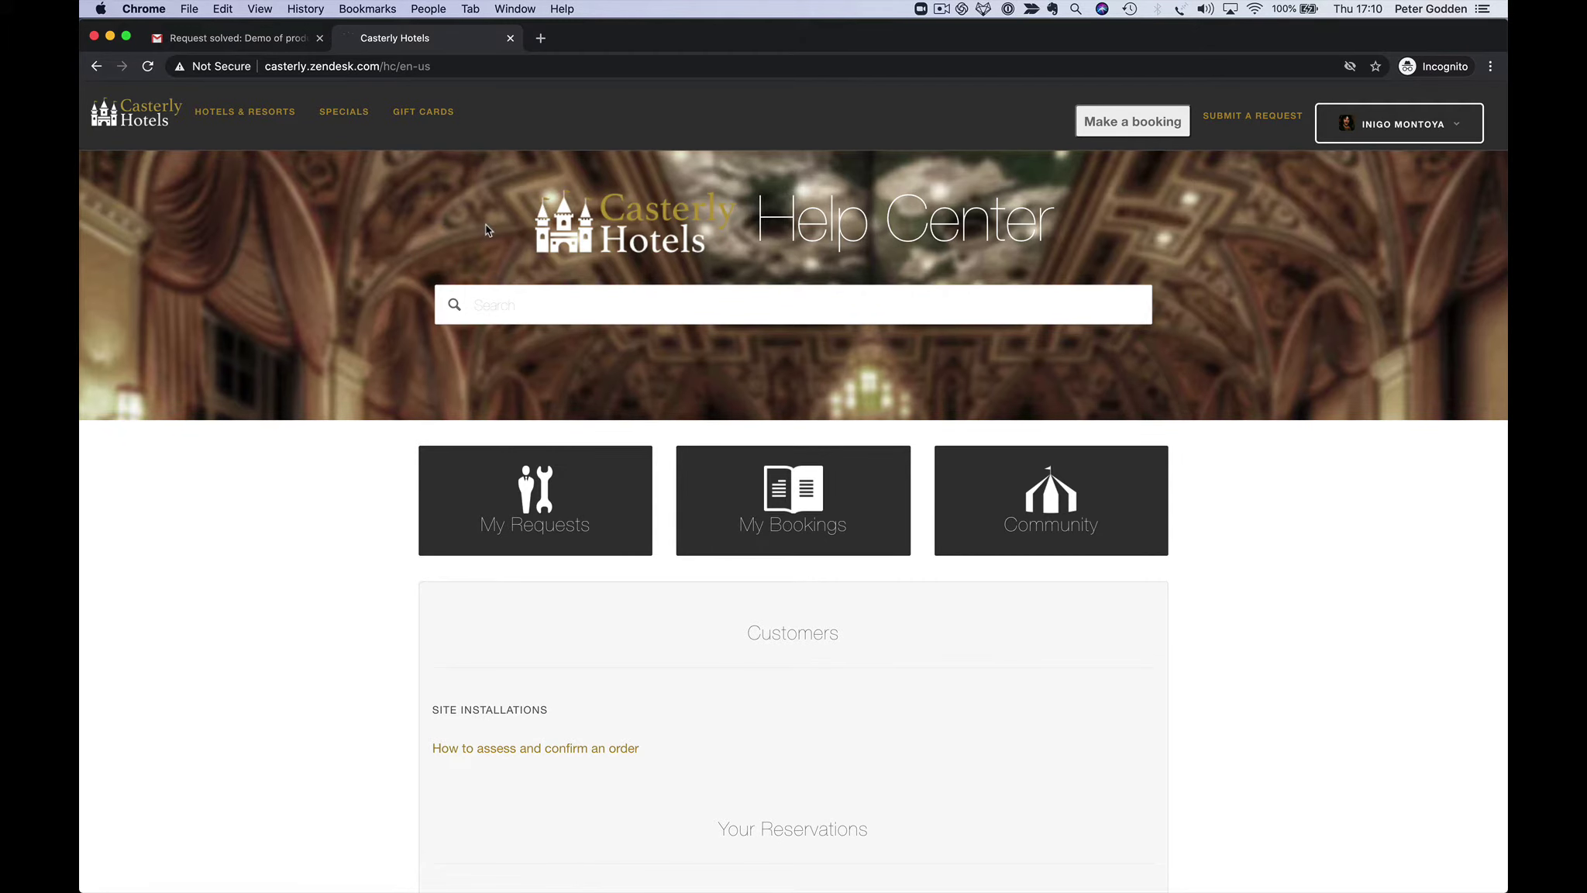
Switch back to the Zendesk ticket and dismiss the satisfaction notification covering the Survey app.
{"action": "key", "text": "ctrl+Left"}
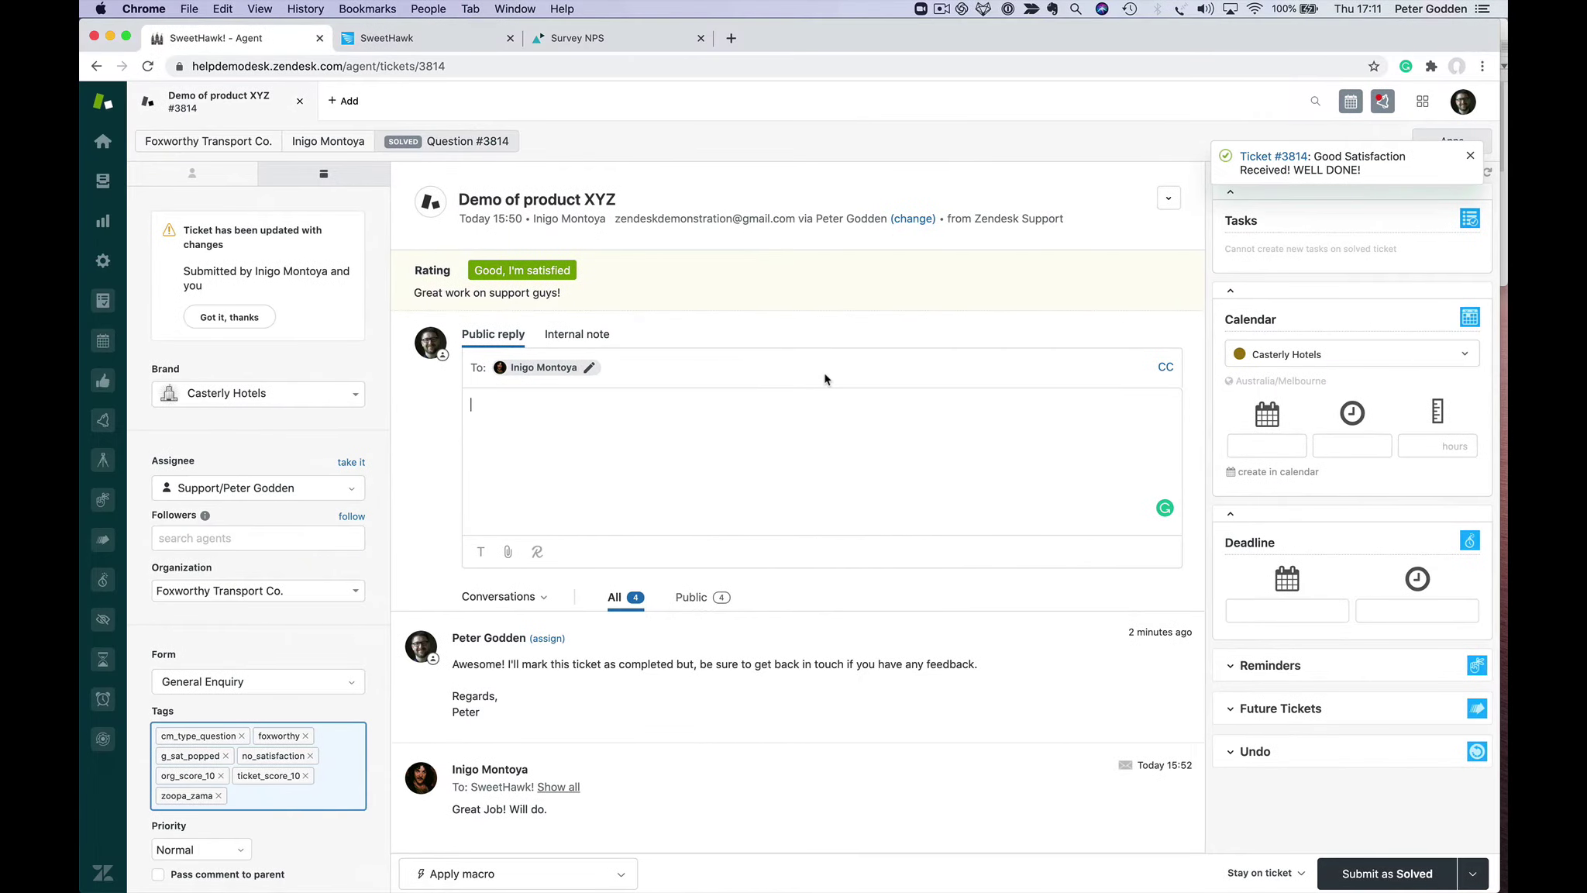
{"action": "left_click", "coordinate": [1106, 473]}
{"action": "left_click", "coordinate": [1471, 155]}
{"action": "left_click", "coordinate": [1488, 174]}
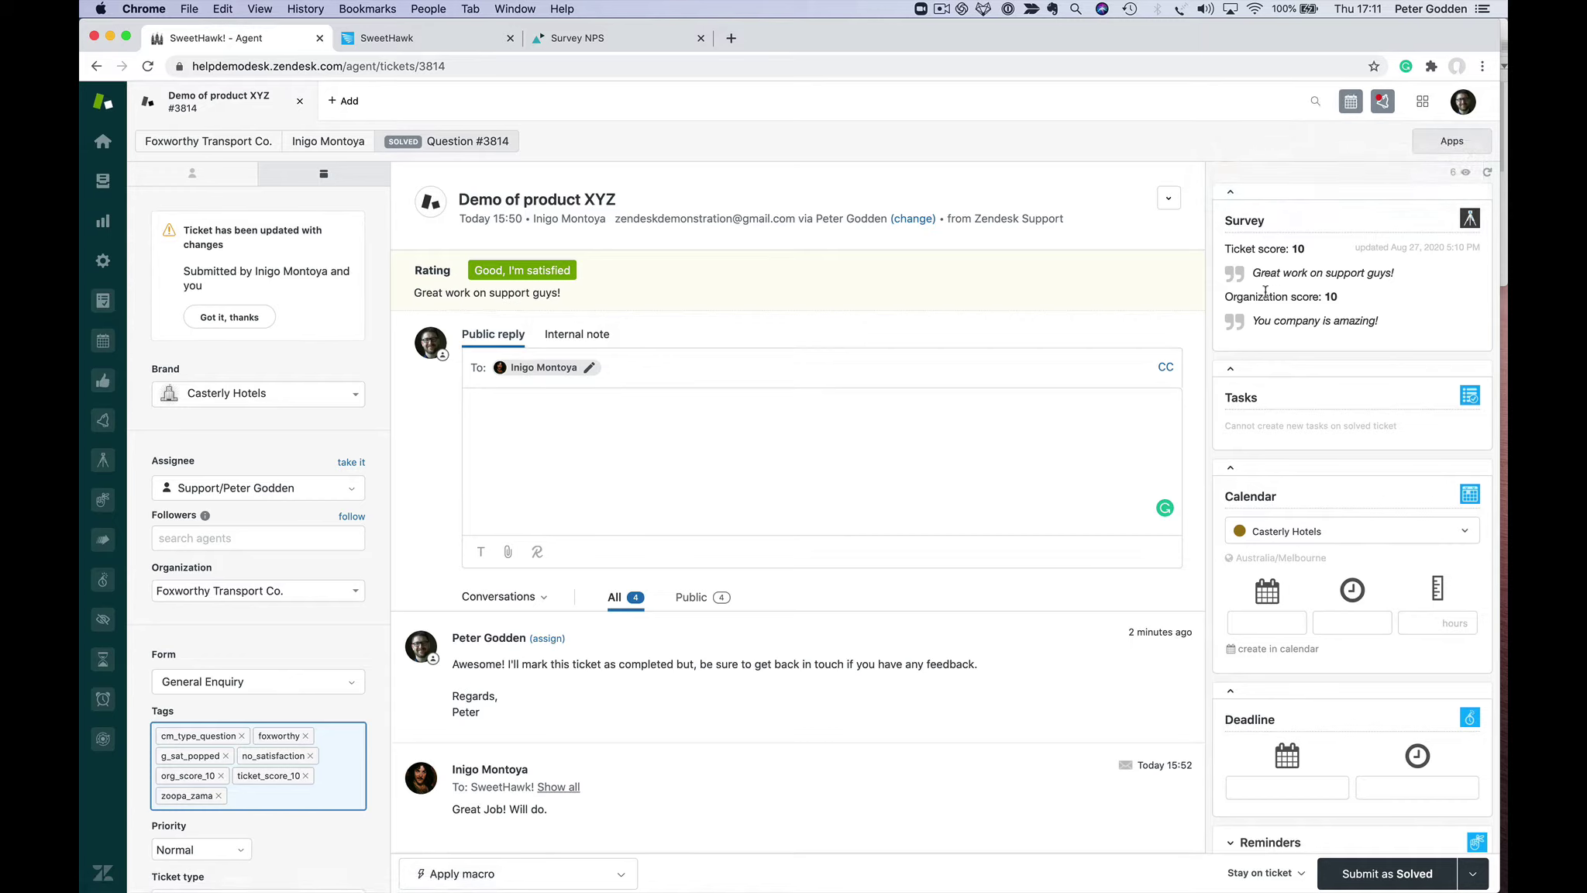
Compare the ticket and organization comments in the Survey app with the ticket's rating comment, and check the ticket's tags.
{"action": "left_click_drag", "start_coordinate": [1255, 275], "coordinate": [1388, 273]}
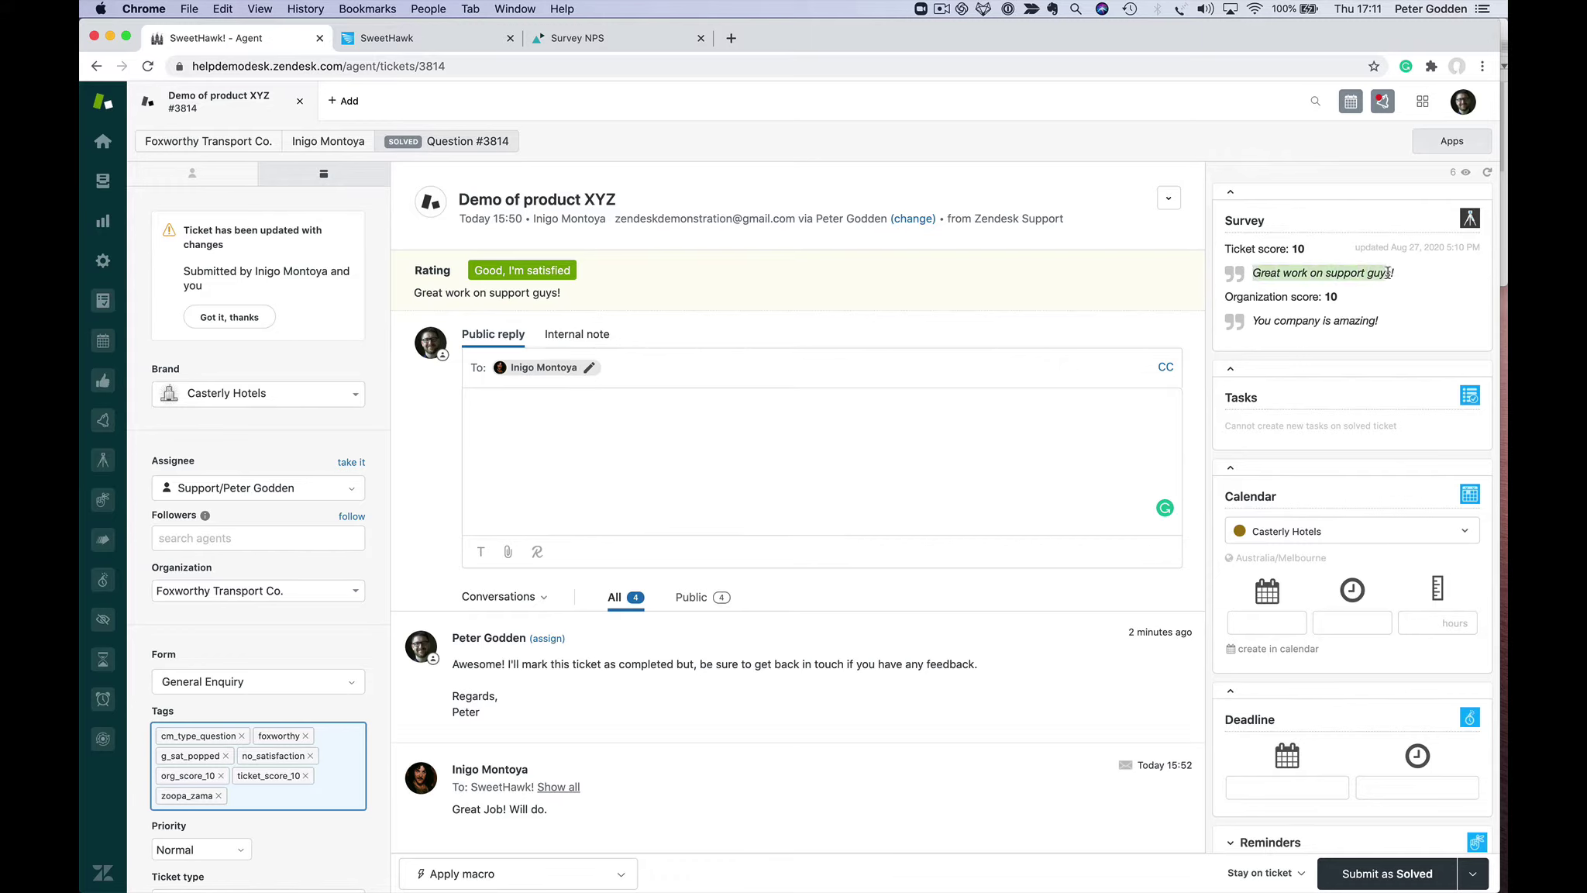
{"action": "left_click_drag", "start_coordinate": [1252, 325], "coordinate": [1401, 324]}
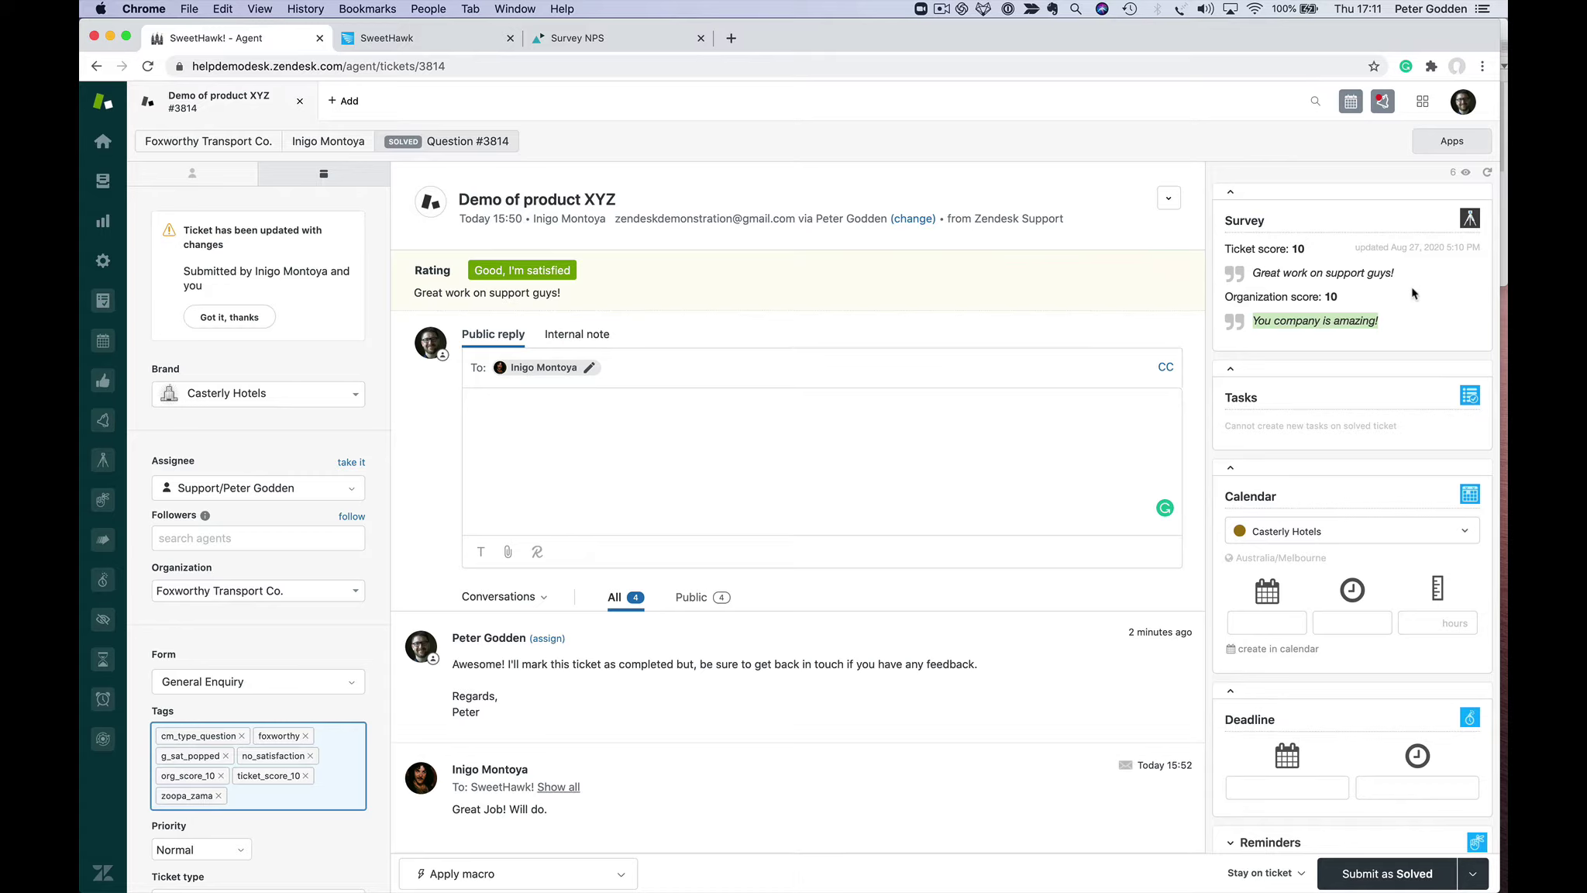
{"action": "left_click", "coordinate": [1304, 252]}
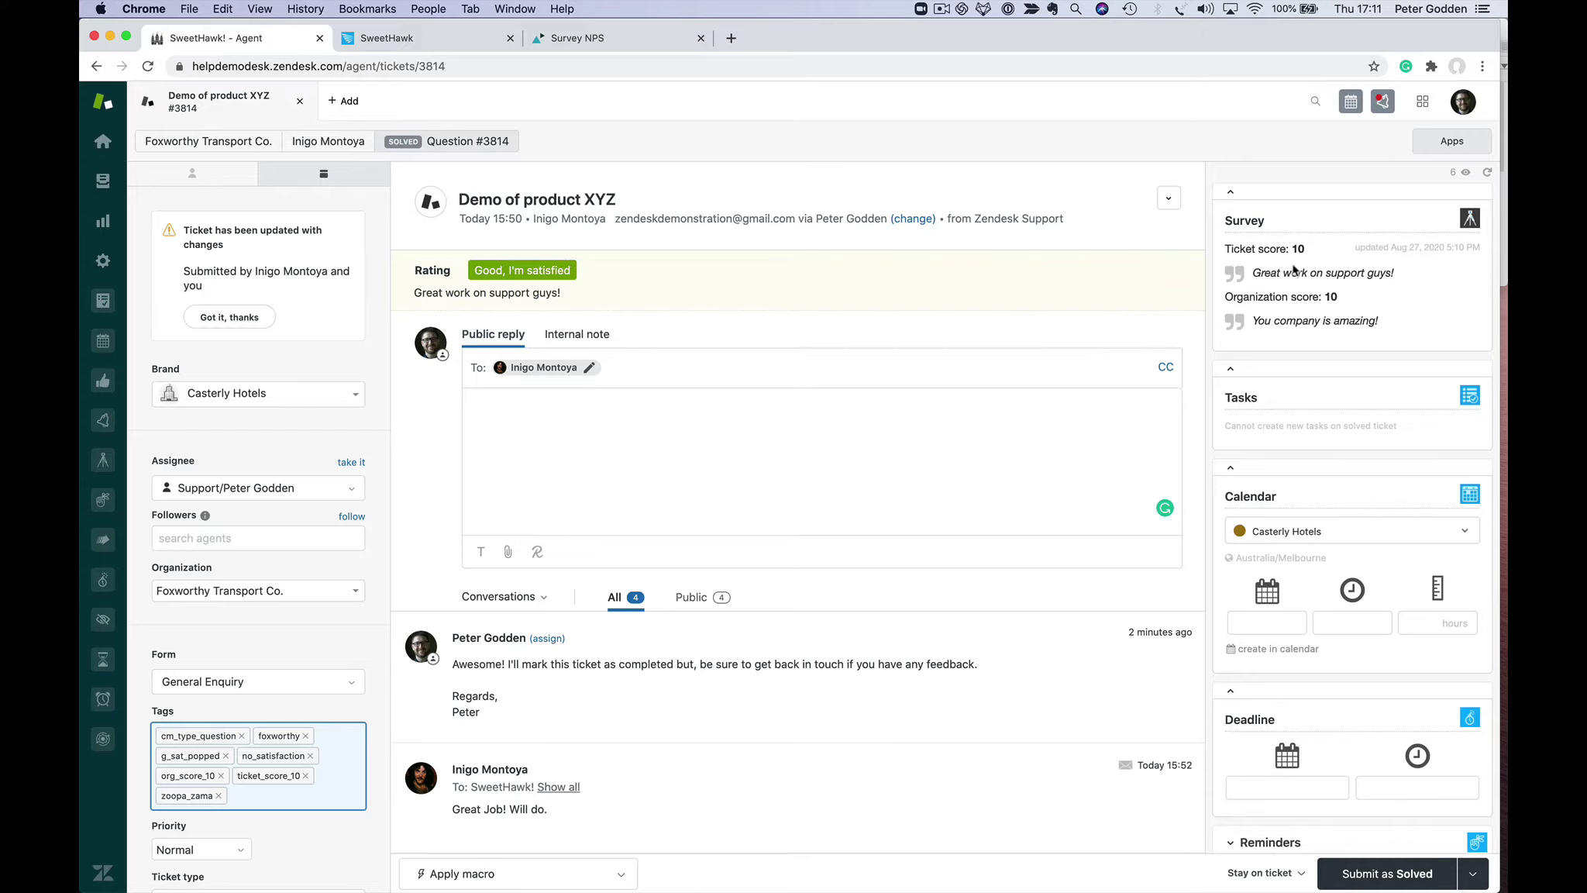
{"action": "left_click_drag", "start_coordinate": [1255, 271], "coordinate": [1461, 278]}
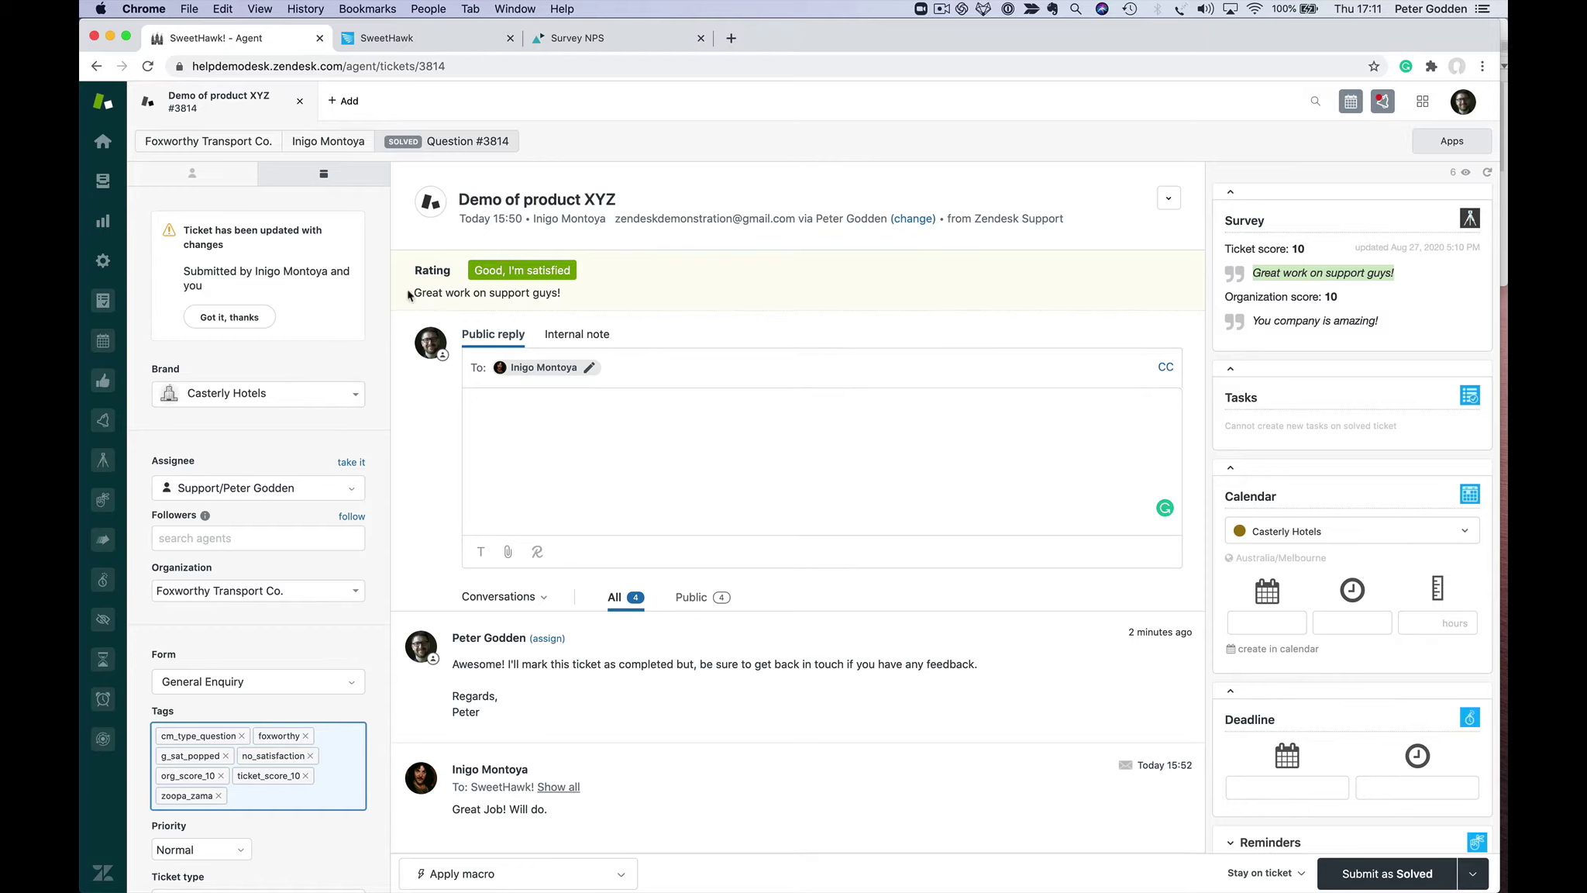
{"action": "left_click_drag", "start_coordinate": [415, 293], "coordinate": [610, 294]}
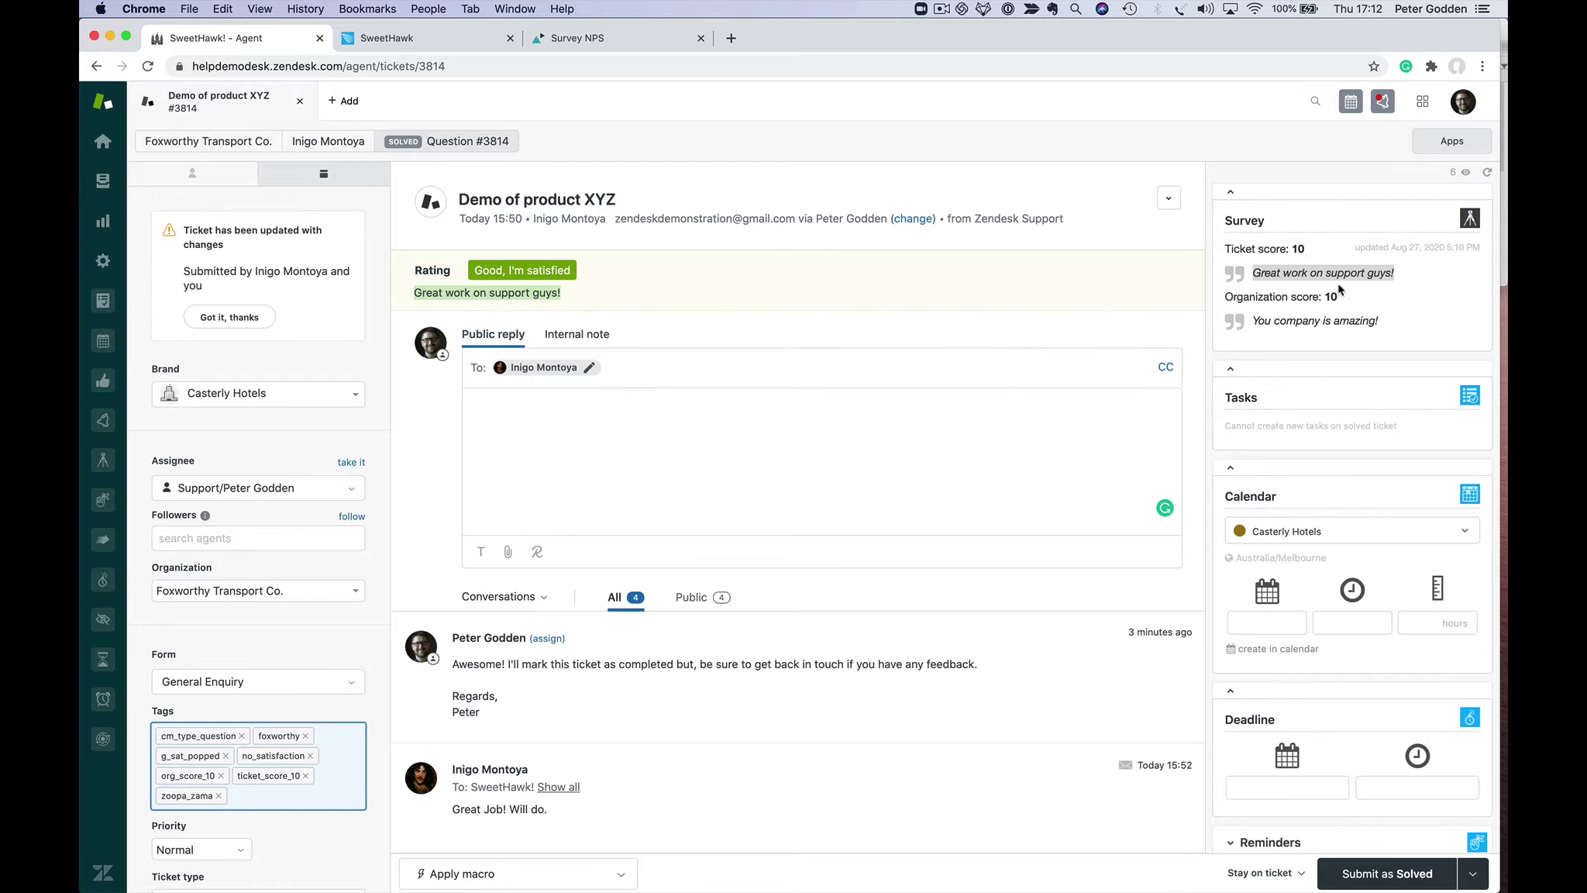
{"action": "scroll", "coordinate": [294, 767], "scroll_direction": "down", "scroll_amount": 3}
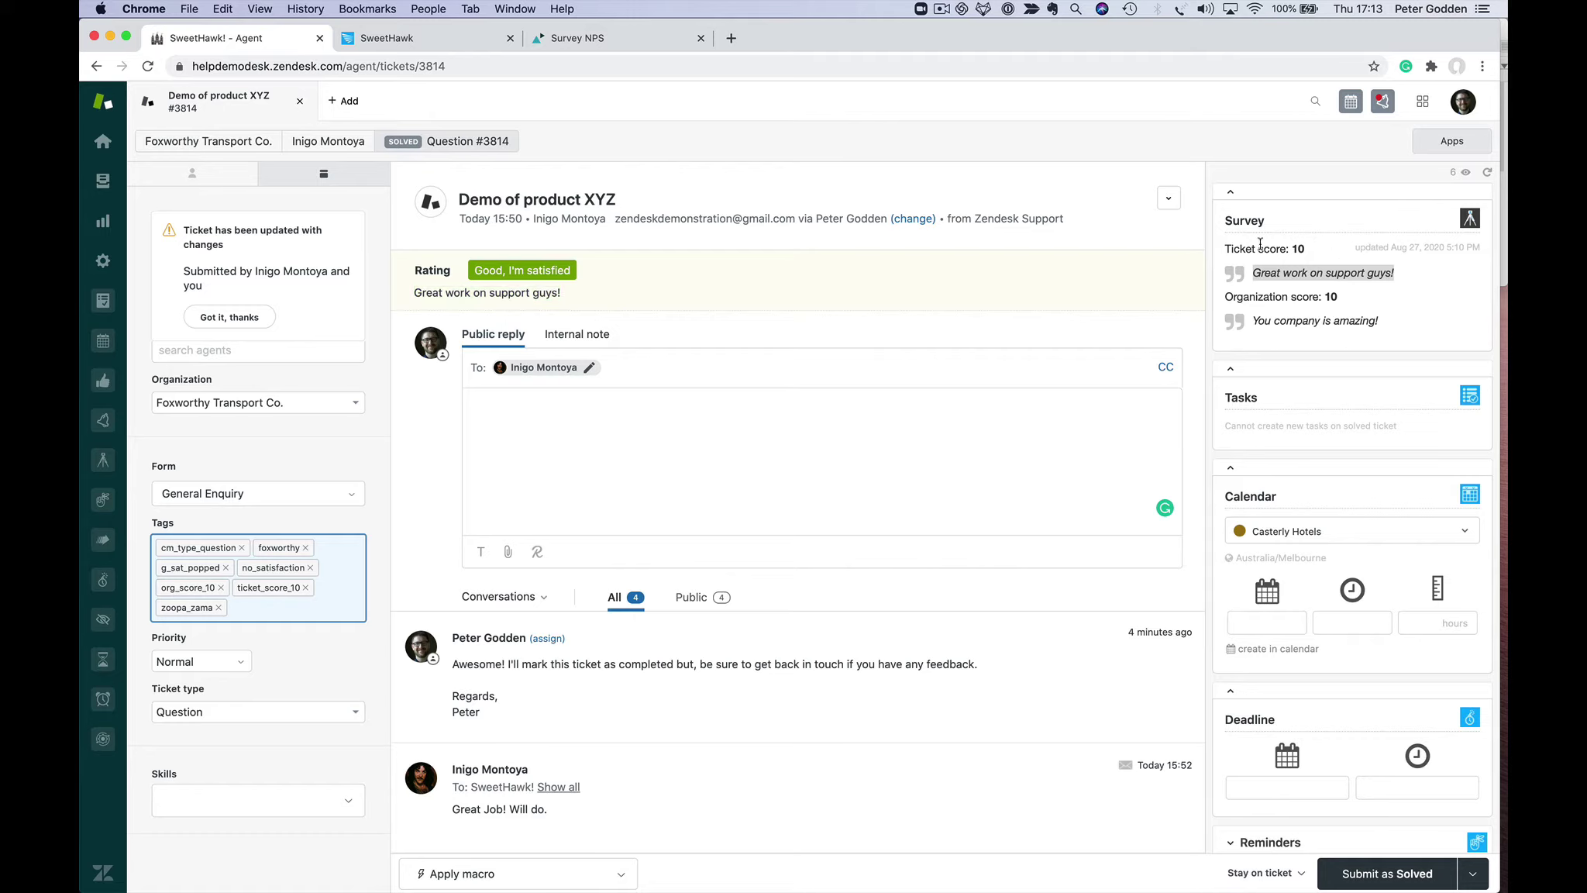
Show the ticket's events, examine the satisfaction and Net Promoter Score entries, and return to the conversations view.
{"action": "left_click", "coordinate": [537, 598]}
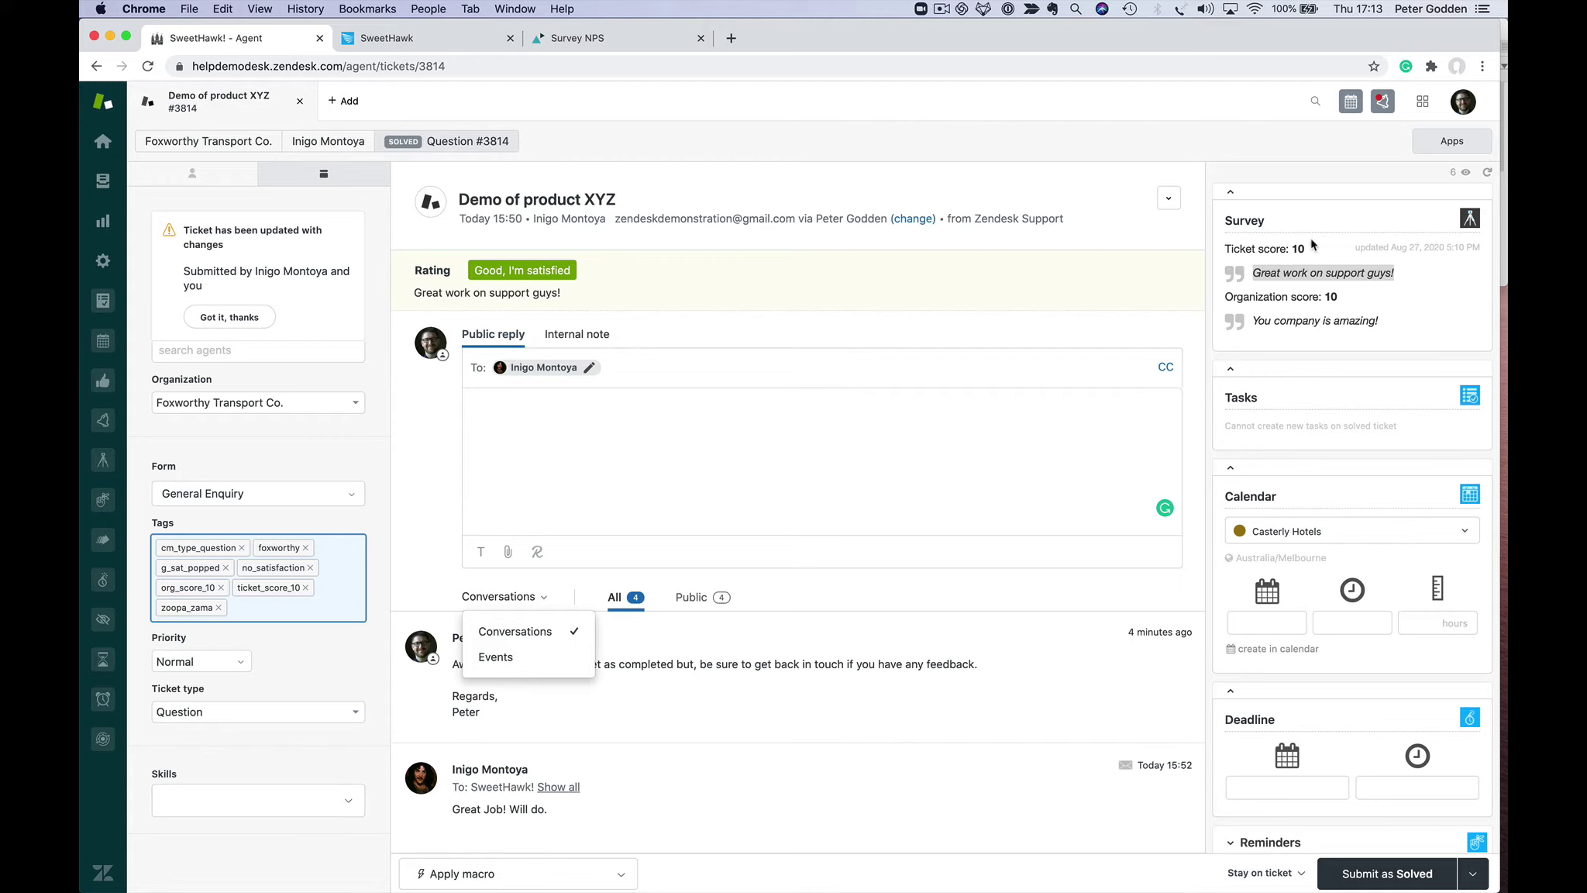
{"action": "left_click", "coordinate": [515, 660]}
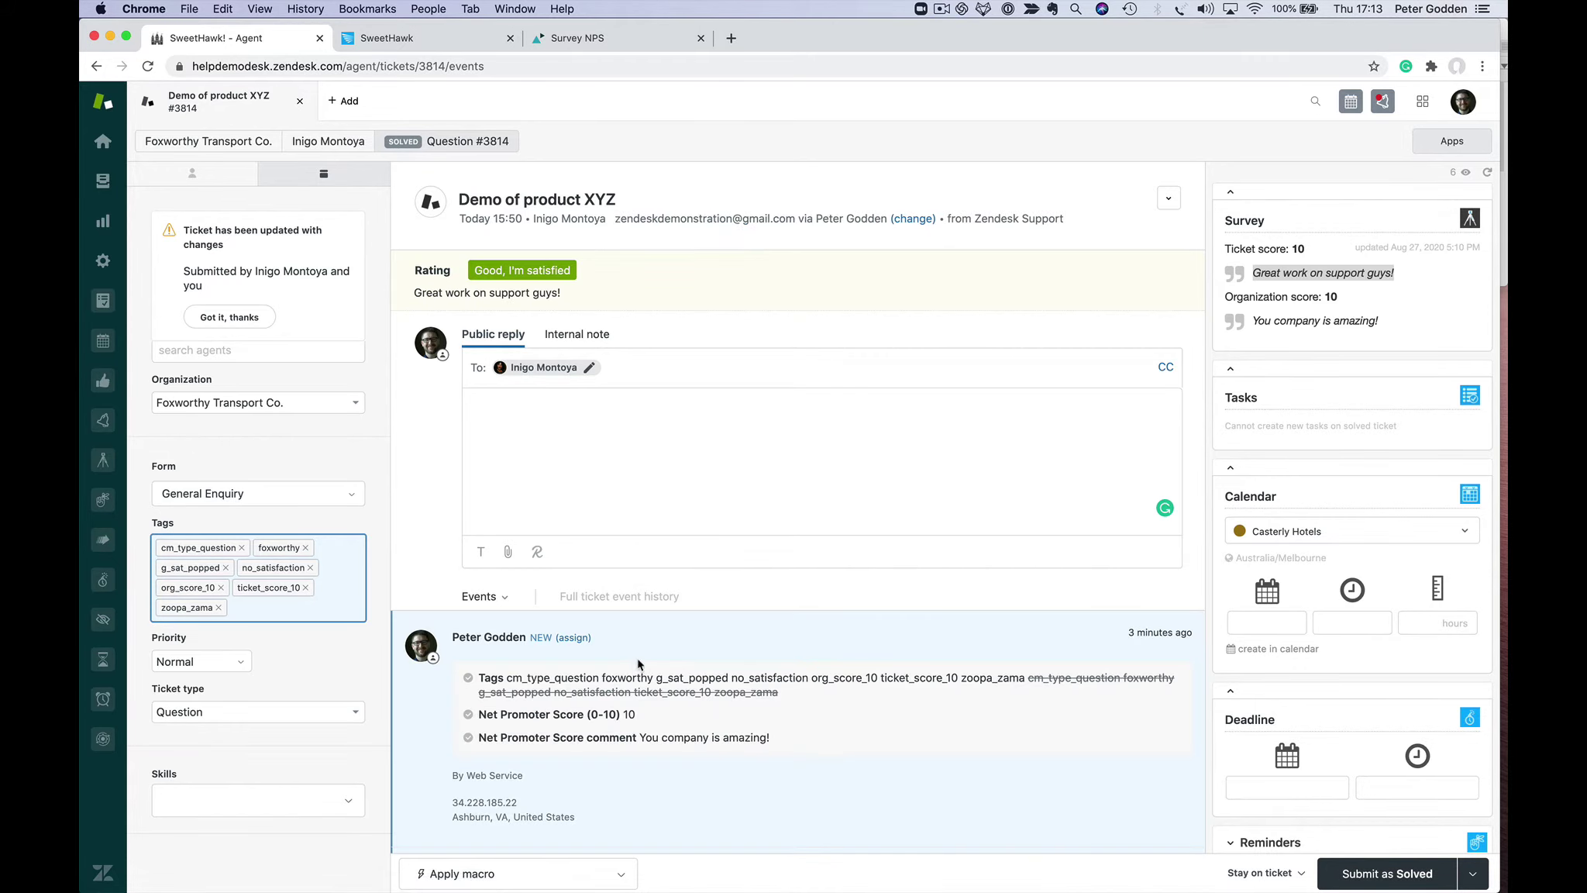
{"action": "scroll", "coordinate": [577, 761], "scroll_direction": "down", "scroll_amount": 5}
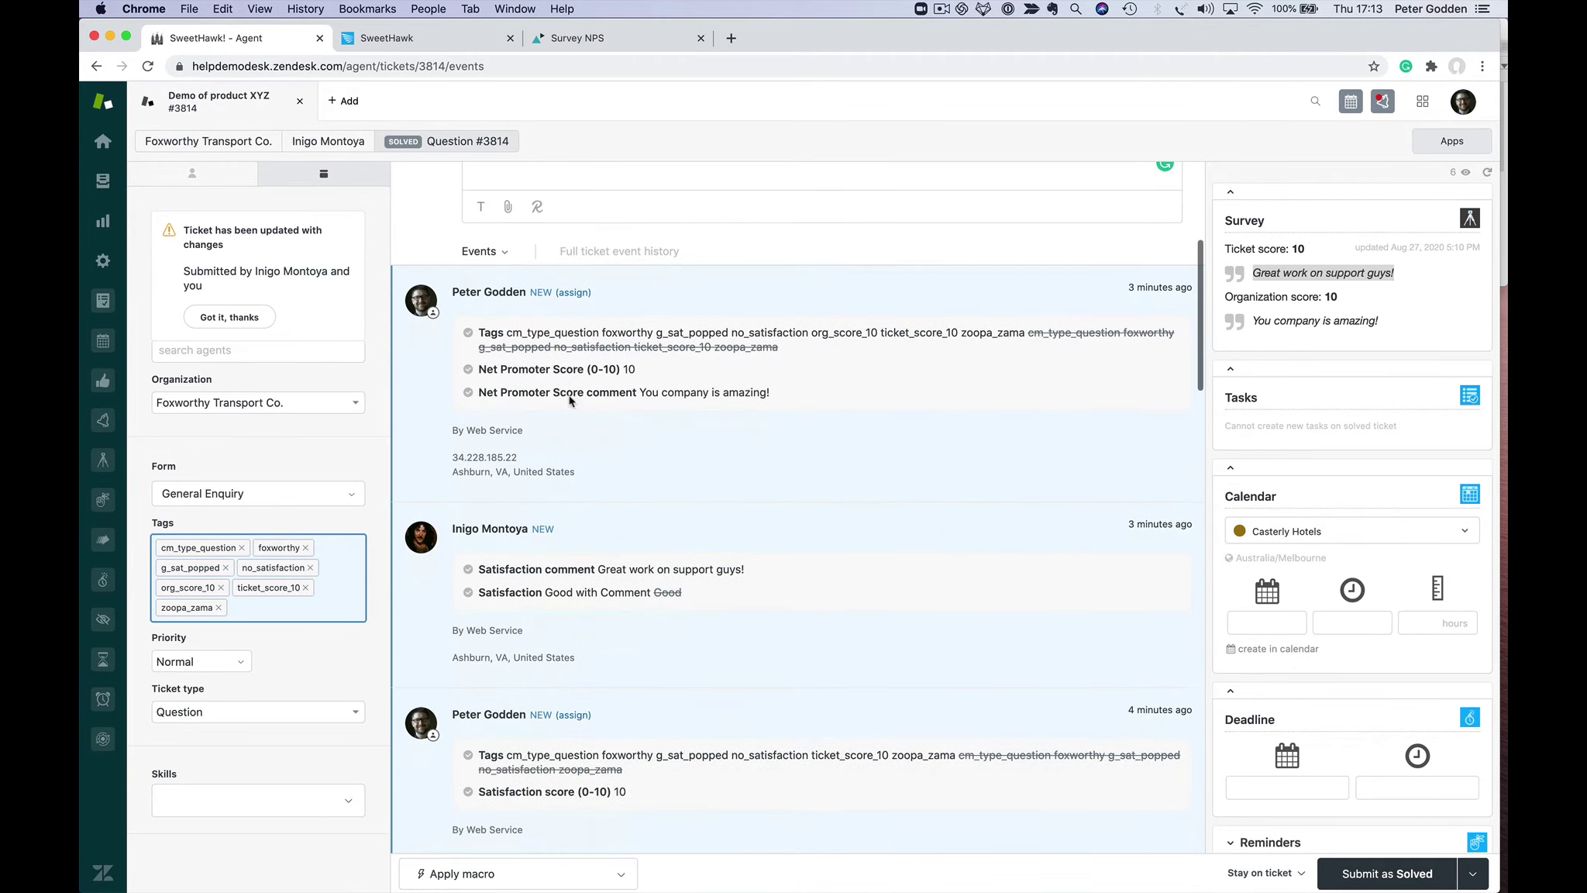
{"action": "scroll", "coordinate": [566, 628], "scroll_direction": "down", "scroll_amount": 3}
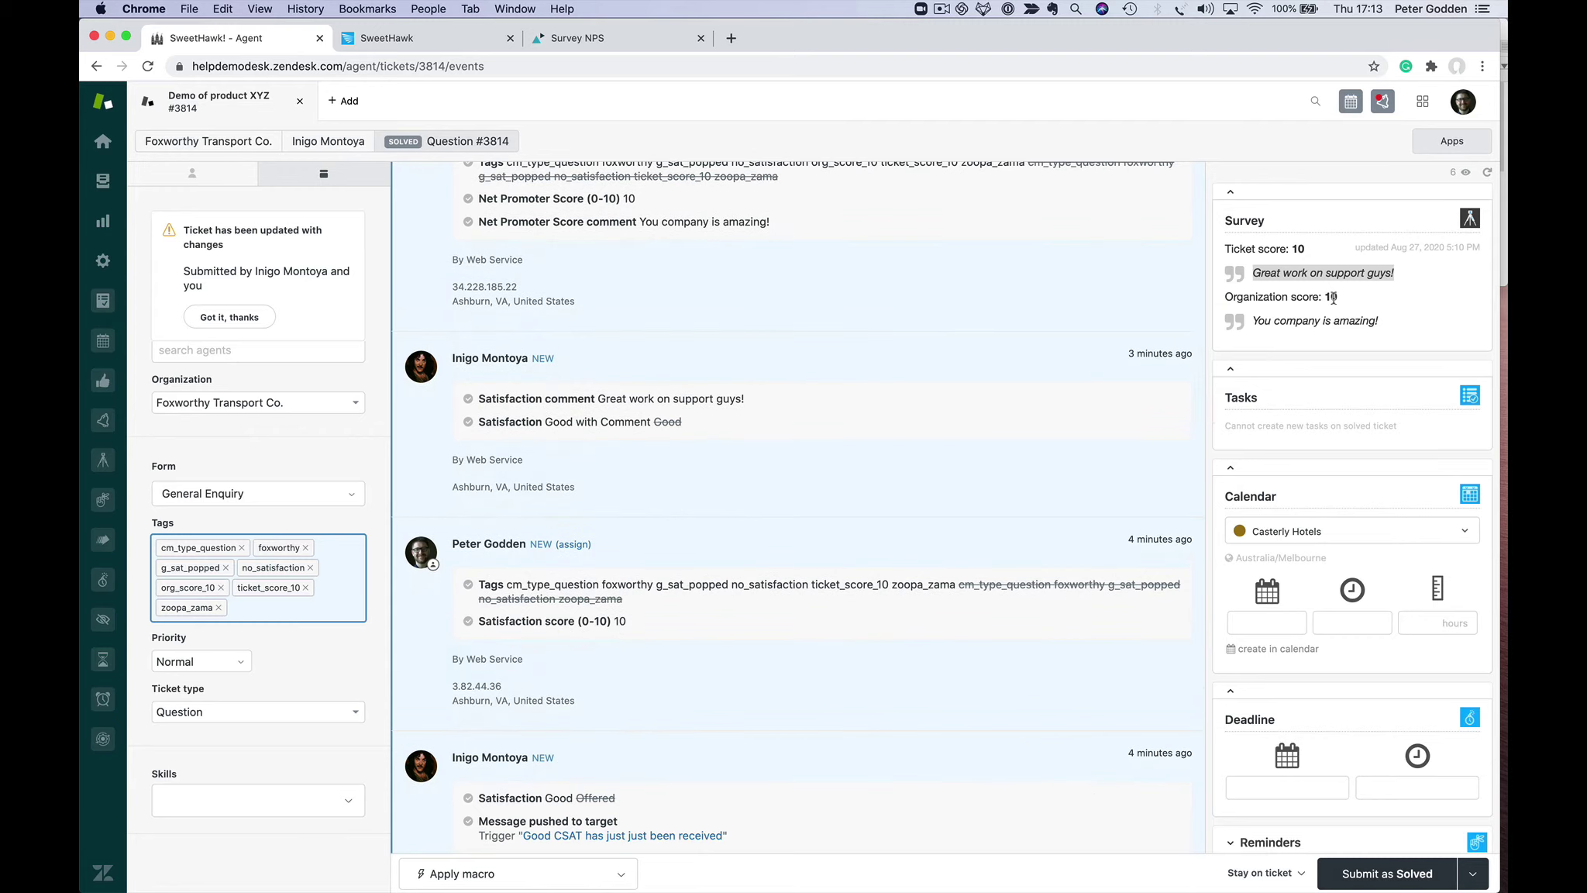
{"action": "scroll", "coordinate": [815, 400], "scroll_direction": "up", "scroll_amount": 9}
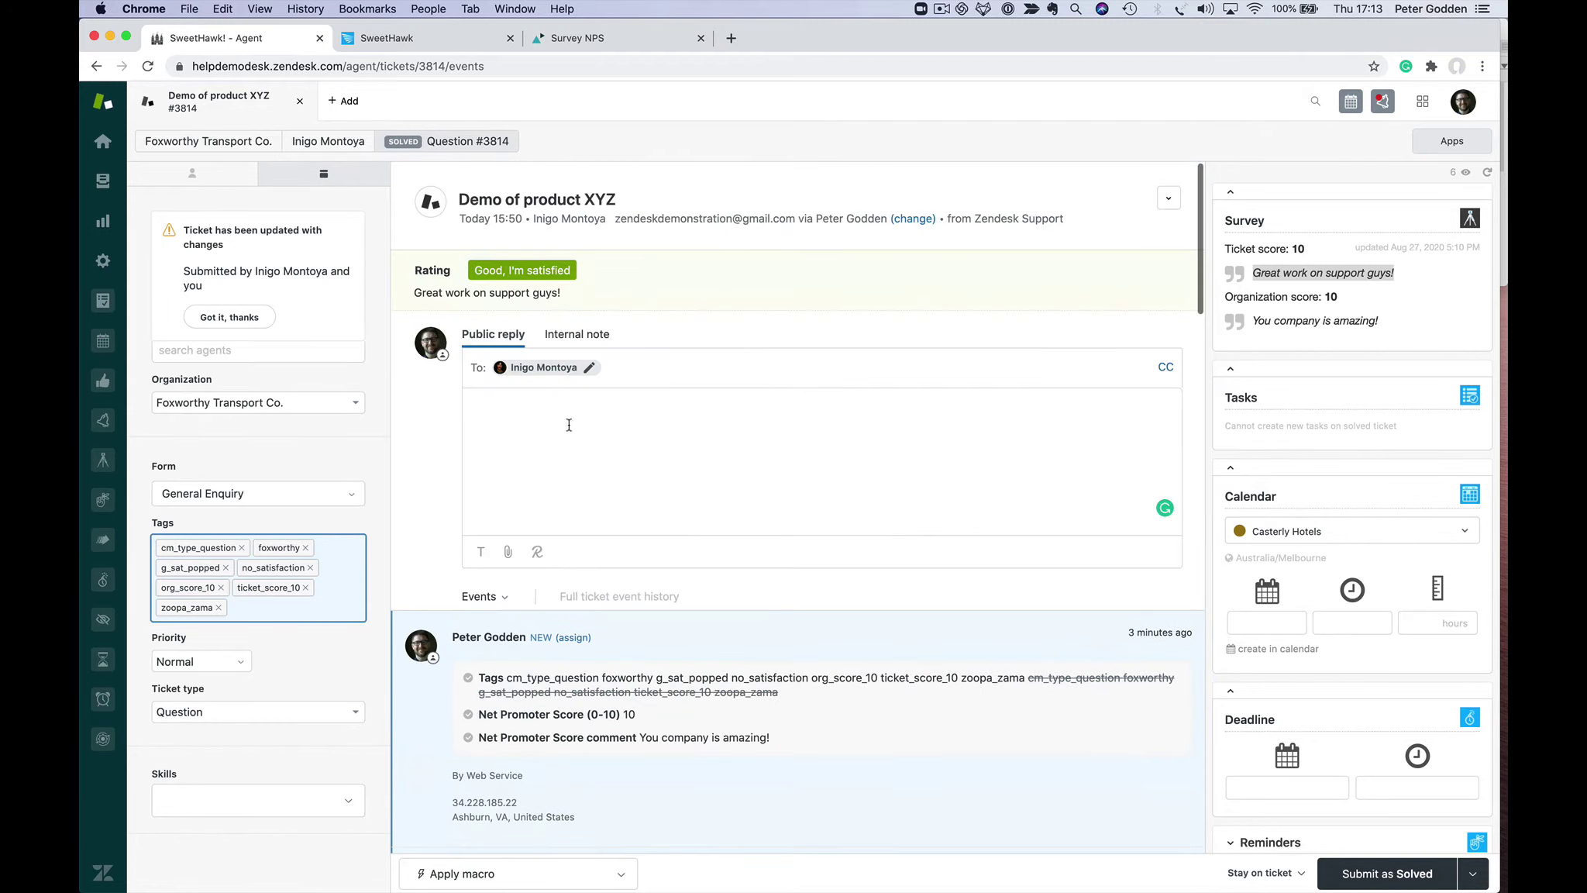
{"action": "left_click", "coordinate": [487, 595]}
{"action": "left_click", "coordinate": [502, 634]}
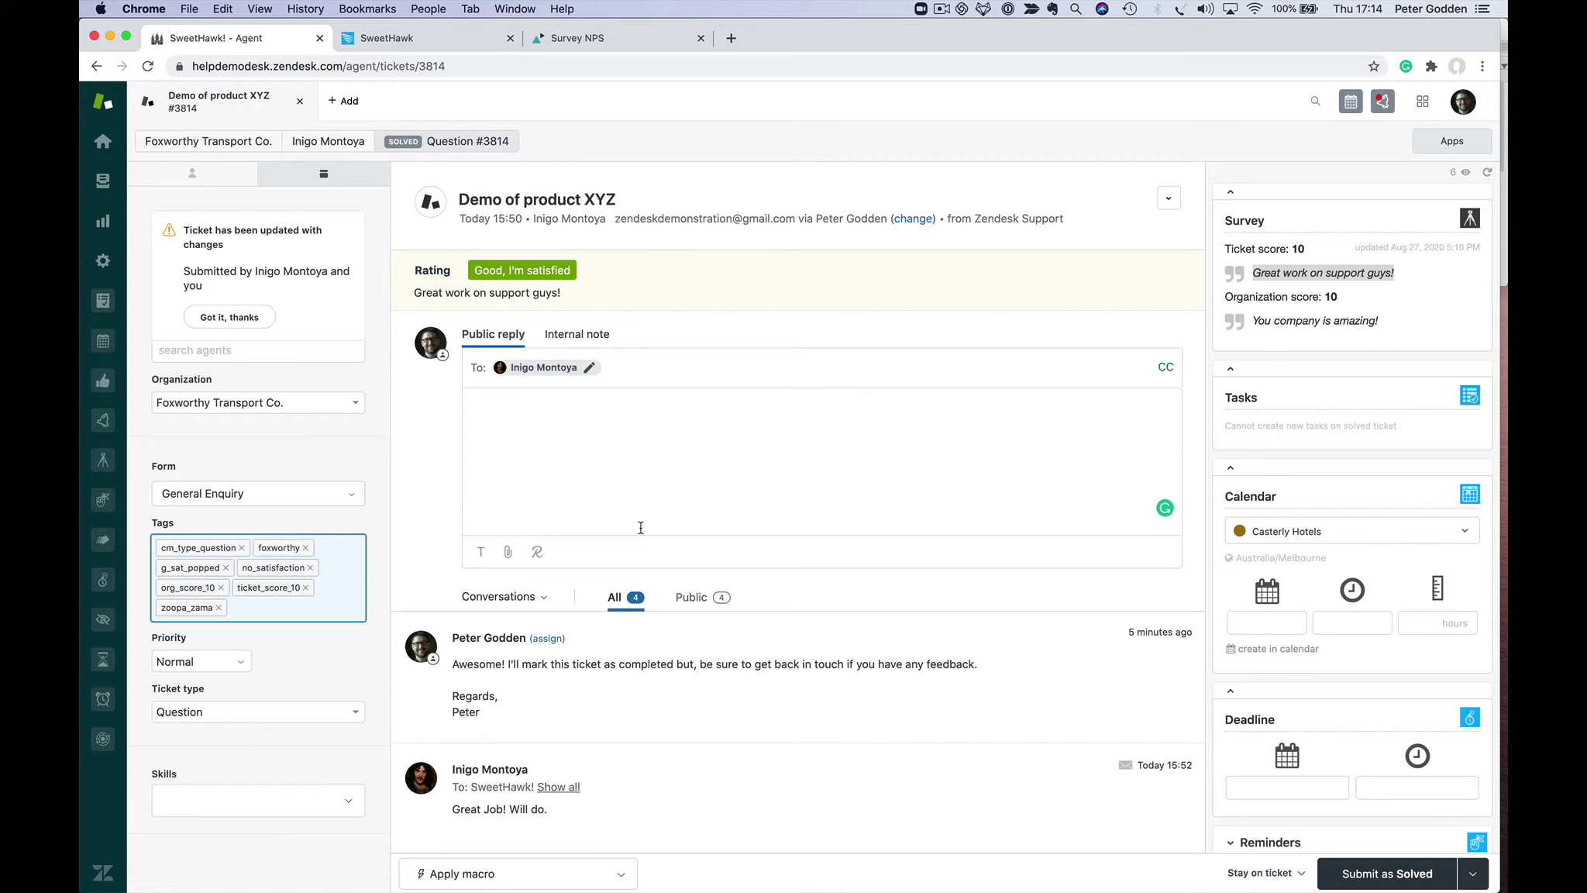
Switch to the Survey NPS dashboard in Zendesk Explore and review its NPS and average score charts.
{"action": "left_click", "coordinate": [617, 36]}
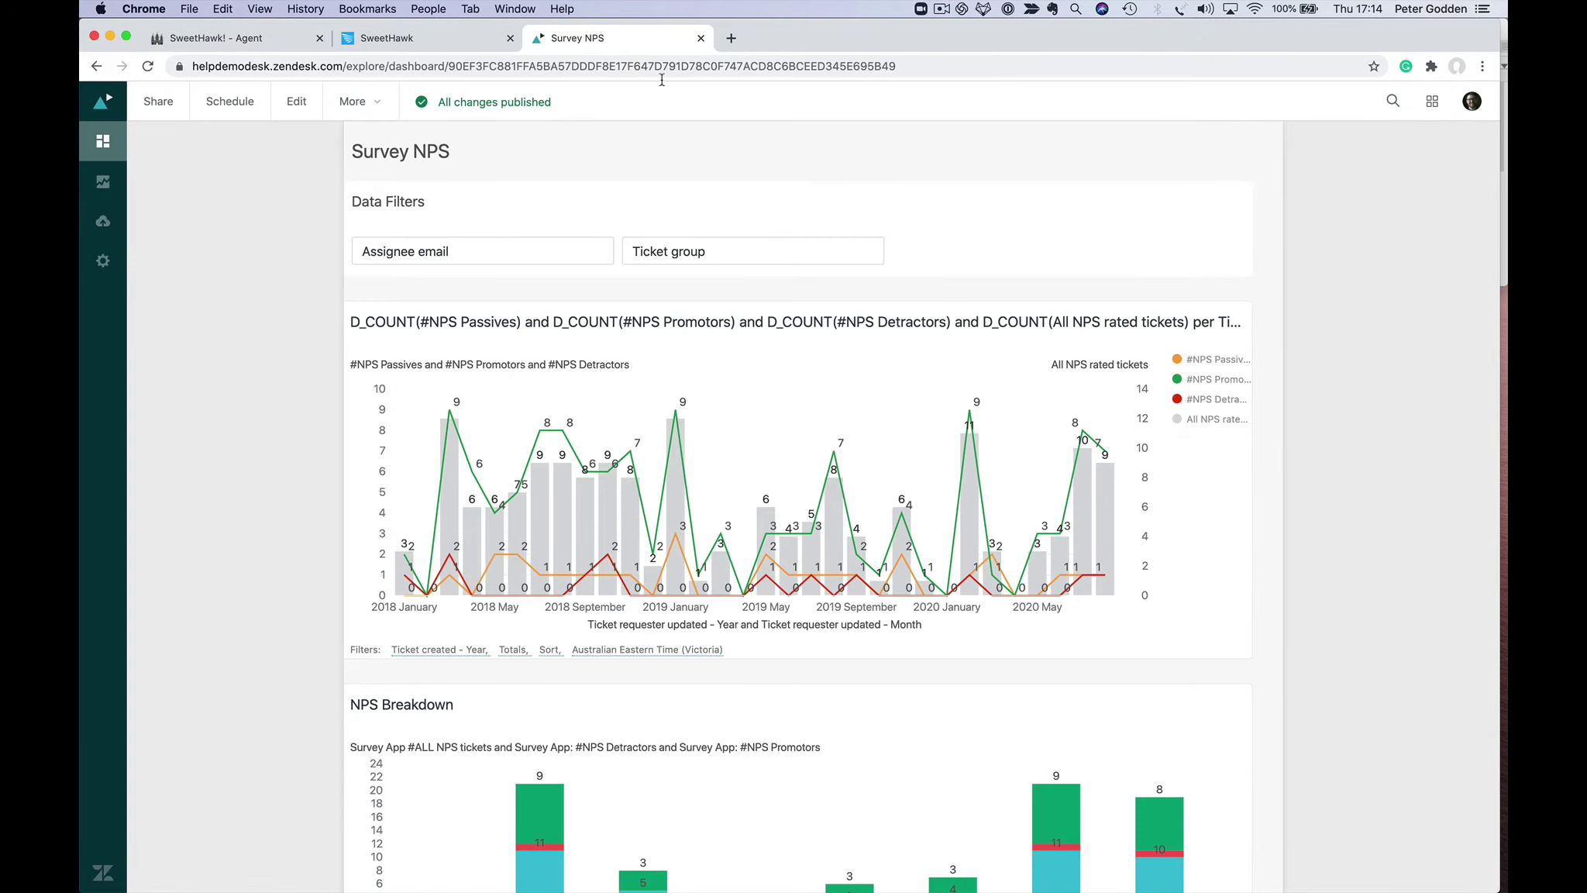
{"action": "scroll", "coordinate": [811, 352], "scroll_direction": "down", "scroll_amount": 15}
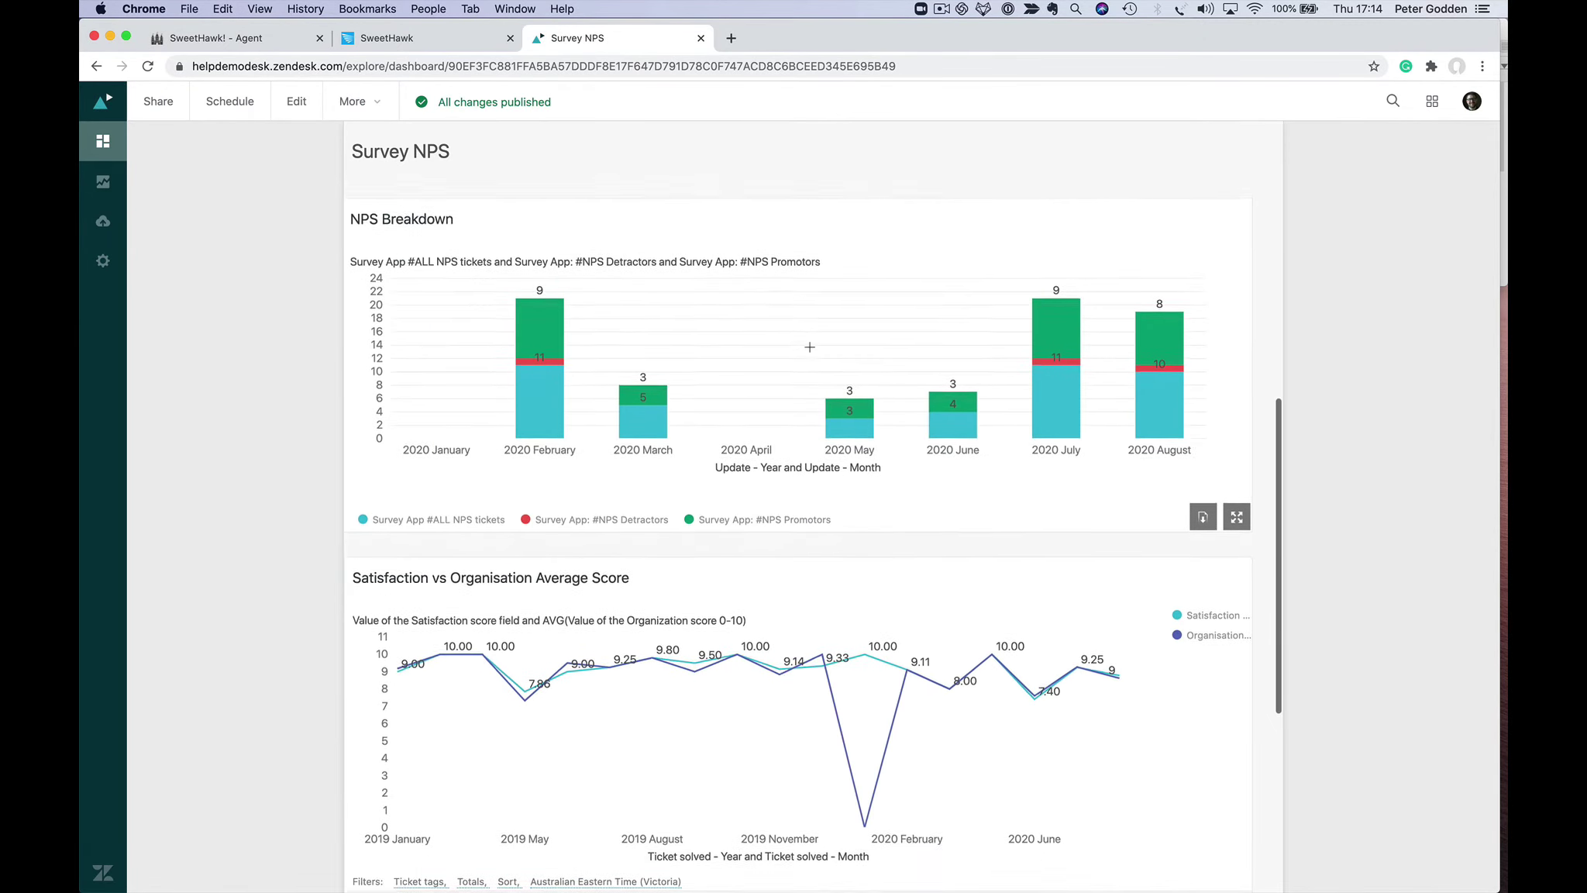
{"action": "scroll", "coordinate": [505, 208], "scroll_direction": "up", "scroll_amount": 15}
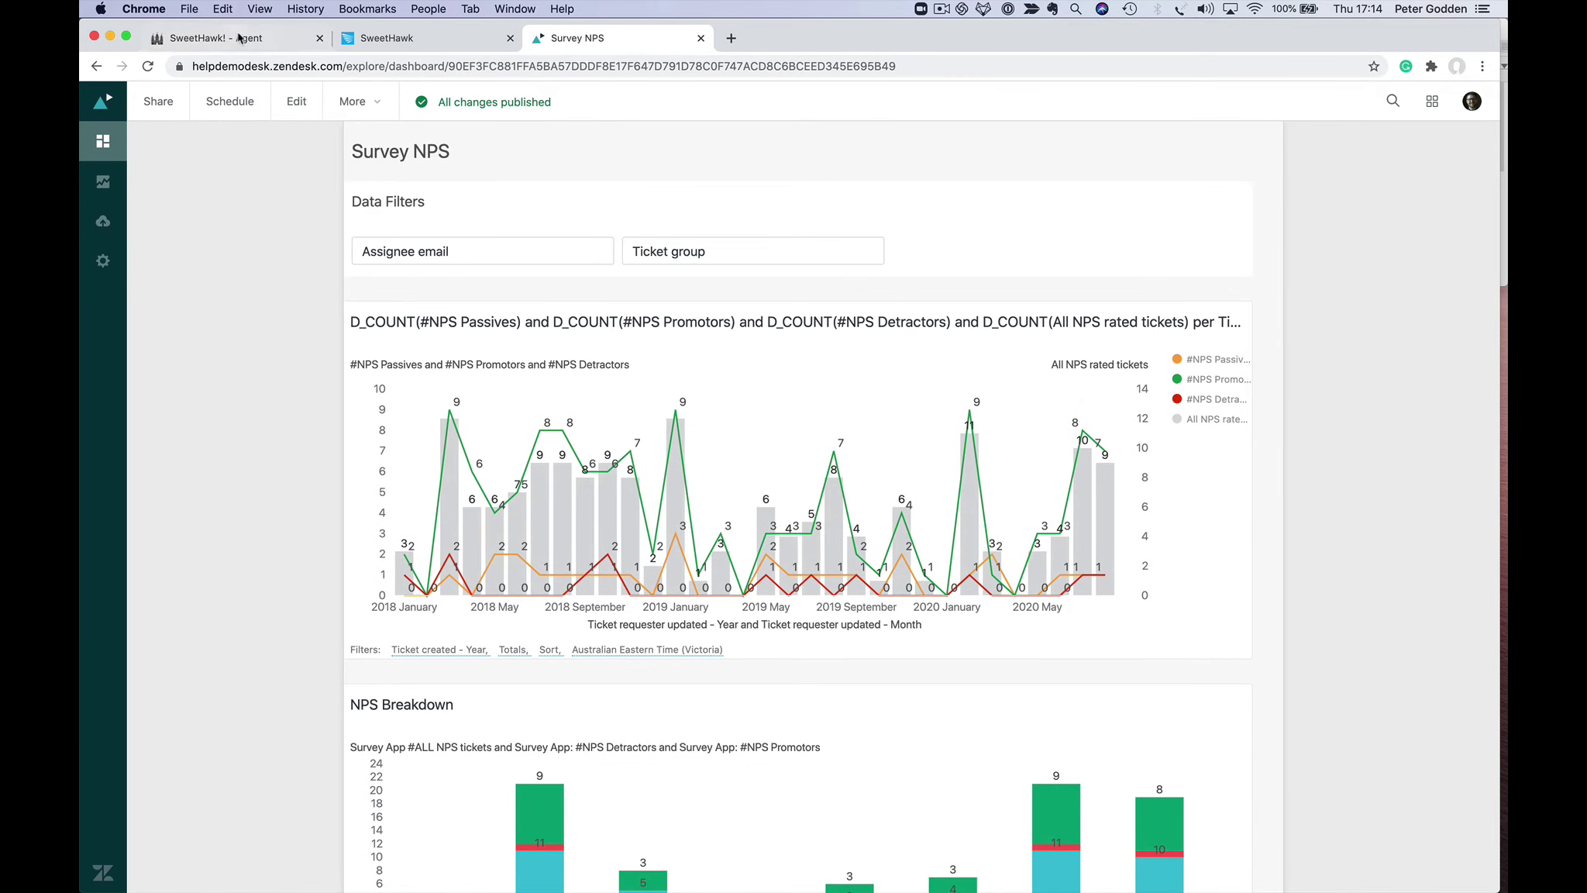
Return to Zendesk Support, open the Survey app's reports, and examine the newest response's ticket and organization comments.
{"action": "left_click", "coordinate": [239, 39]}
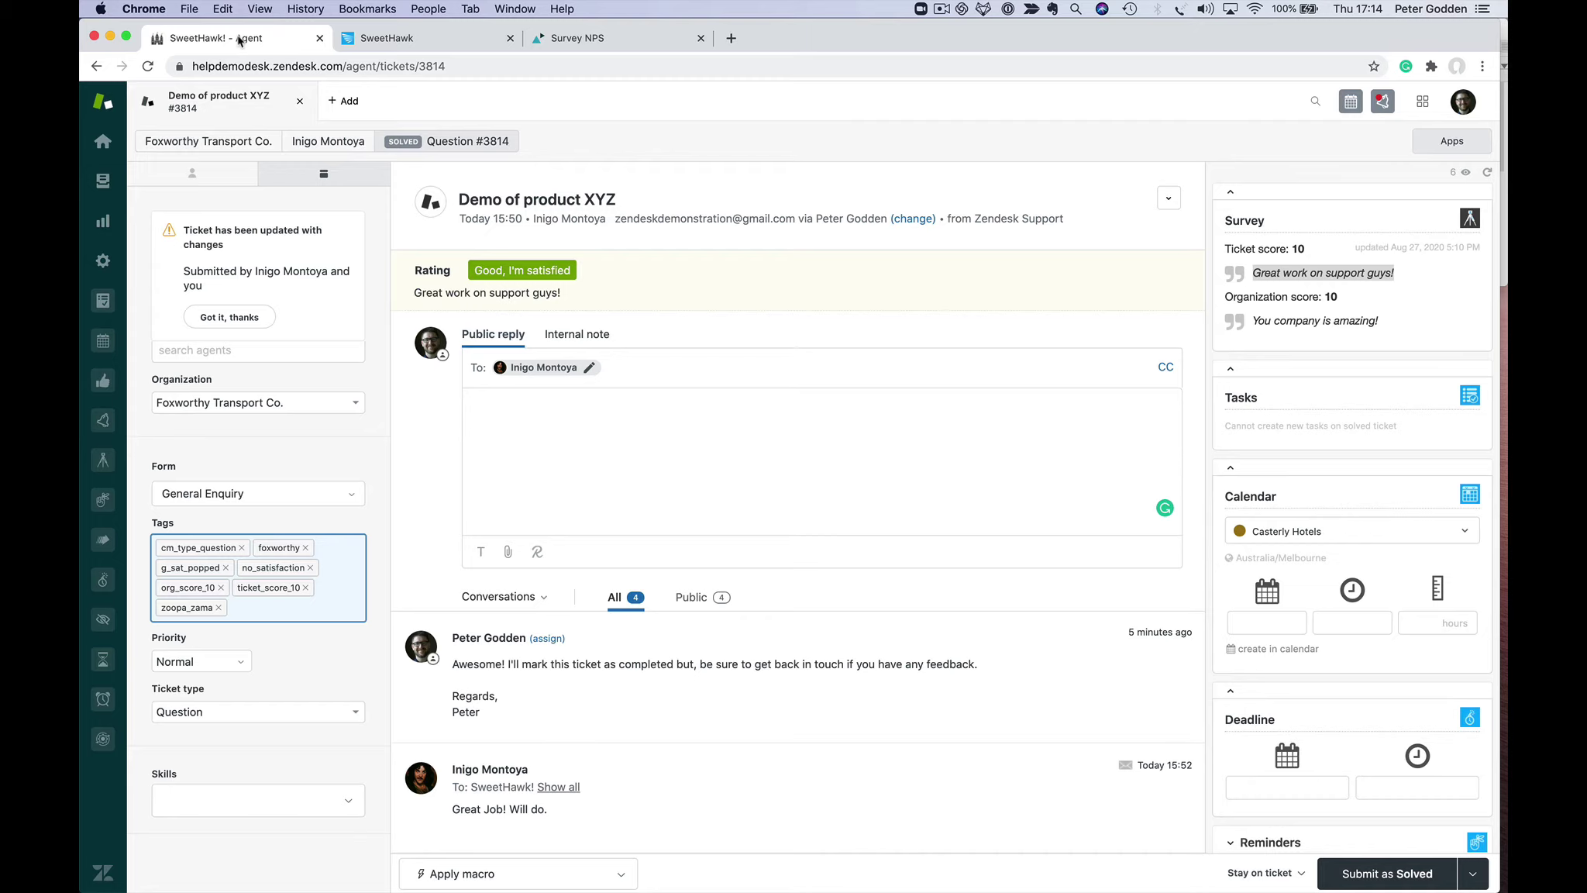
{"action": "left_click", "coordinate": [103, 462]}
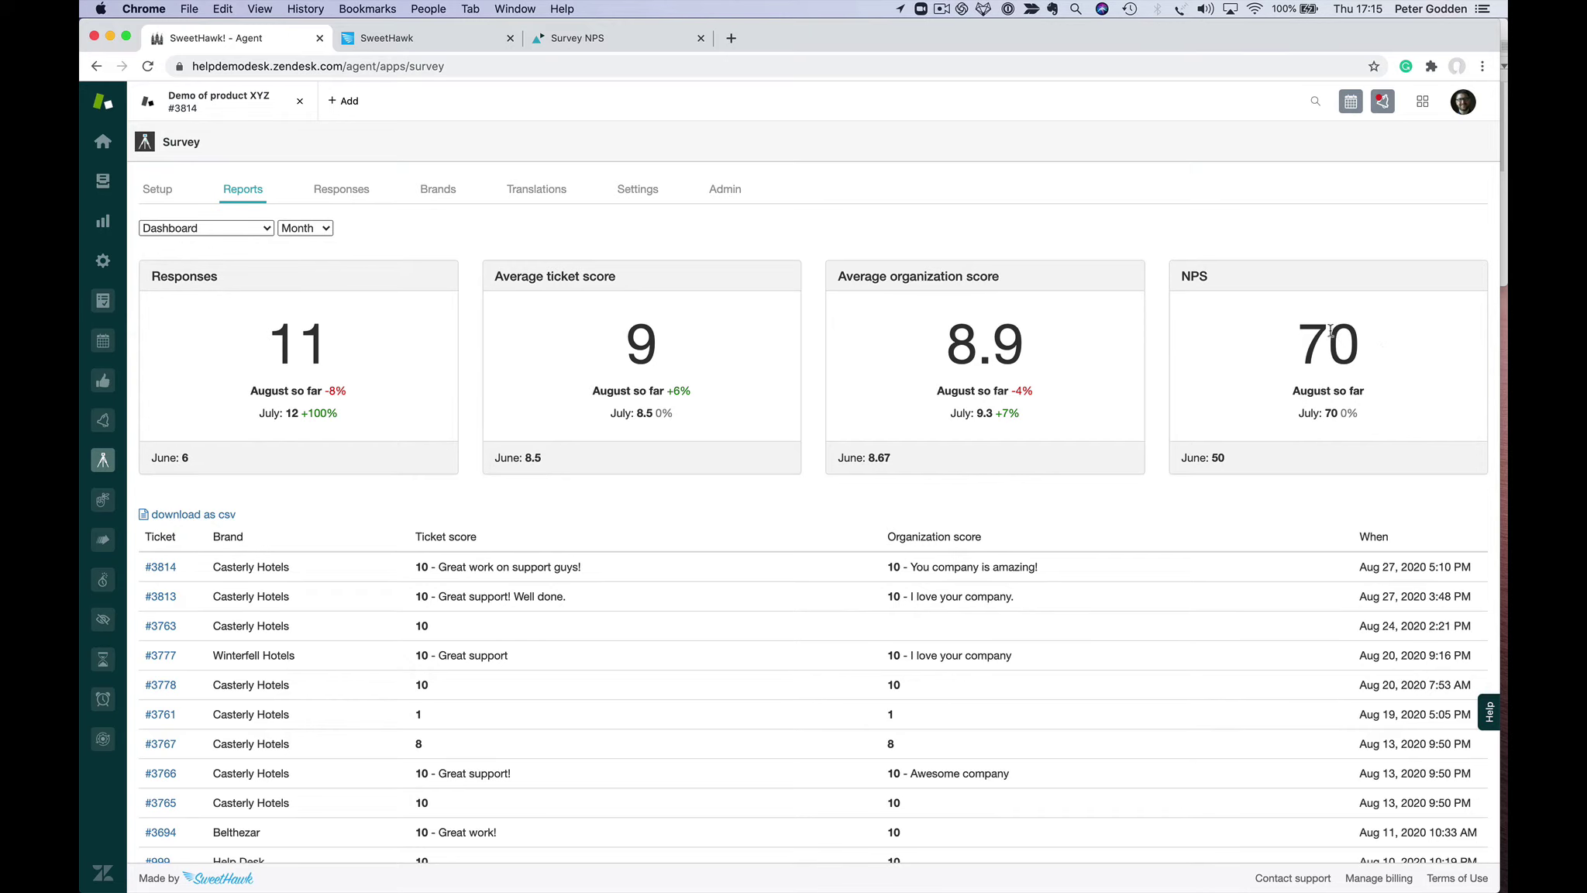
{"action": "scroll", "coordinate": [1049, 682], "scroll_direction": "down", "scroll_amount": 2}
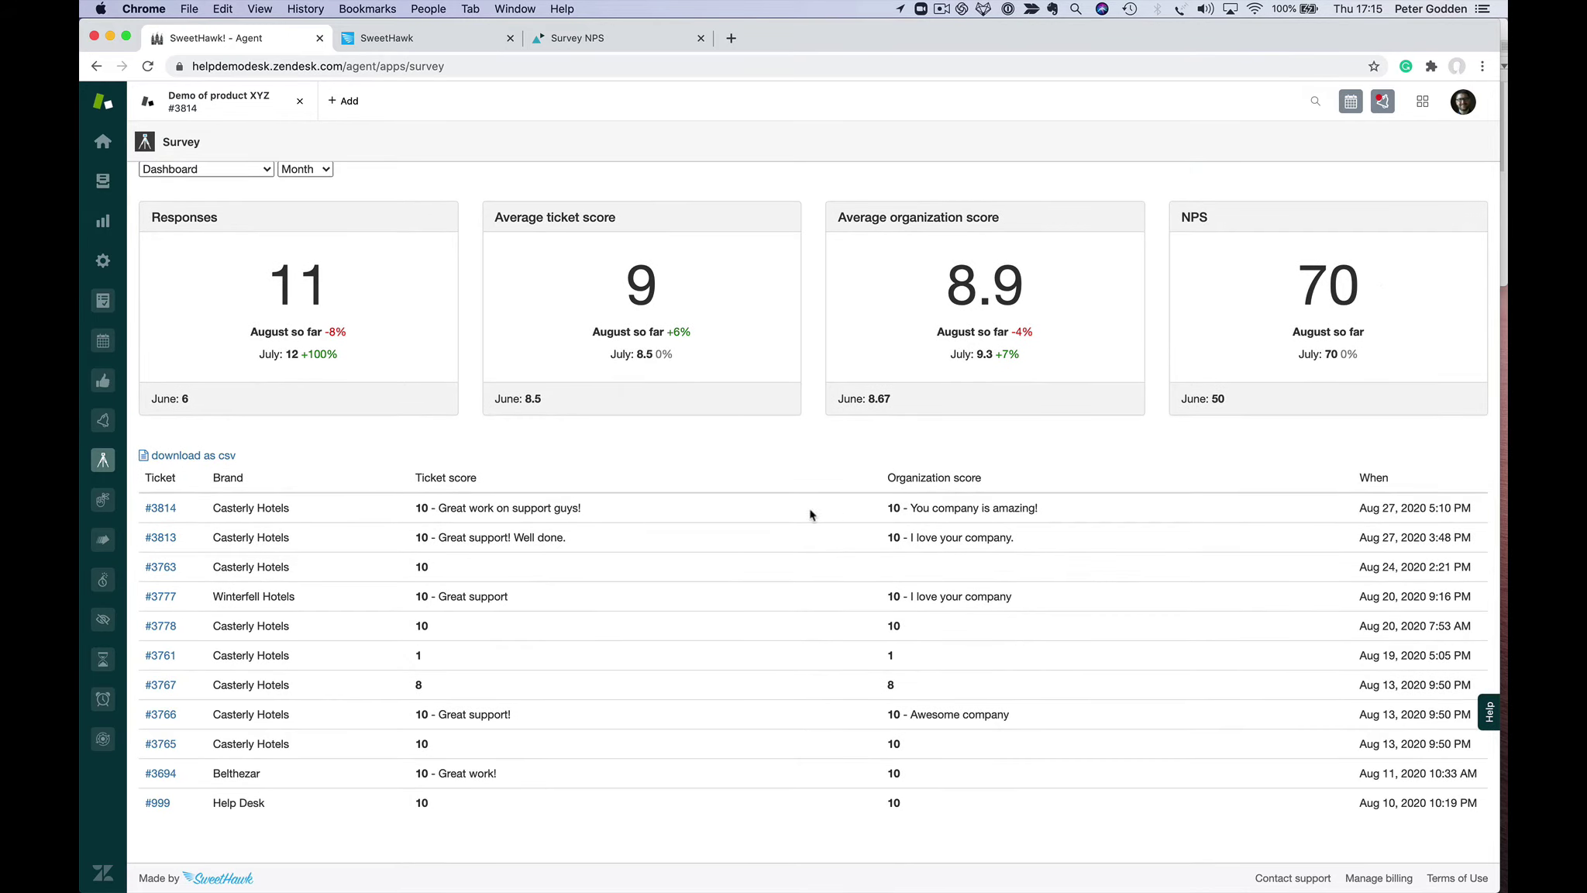
{"action": "double_click", "coordinate": [449, 507]}
{"action": "left_click_drag", "start_coordinate": [489, 507], "coordinate": [588, 507]}
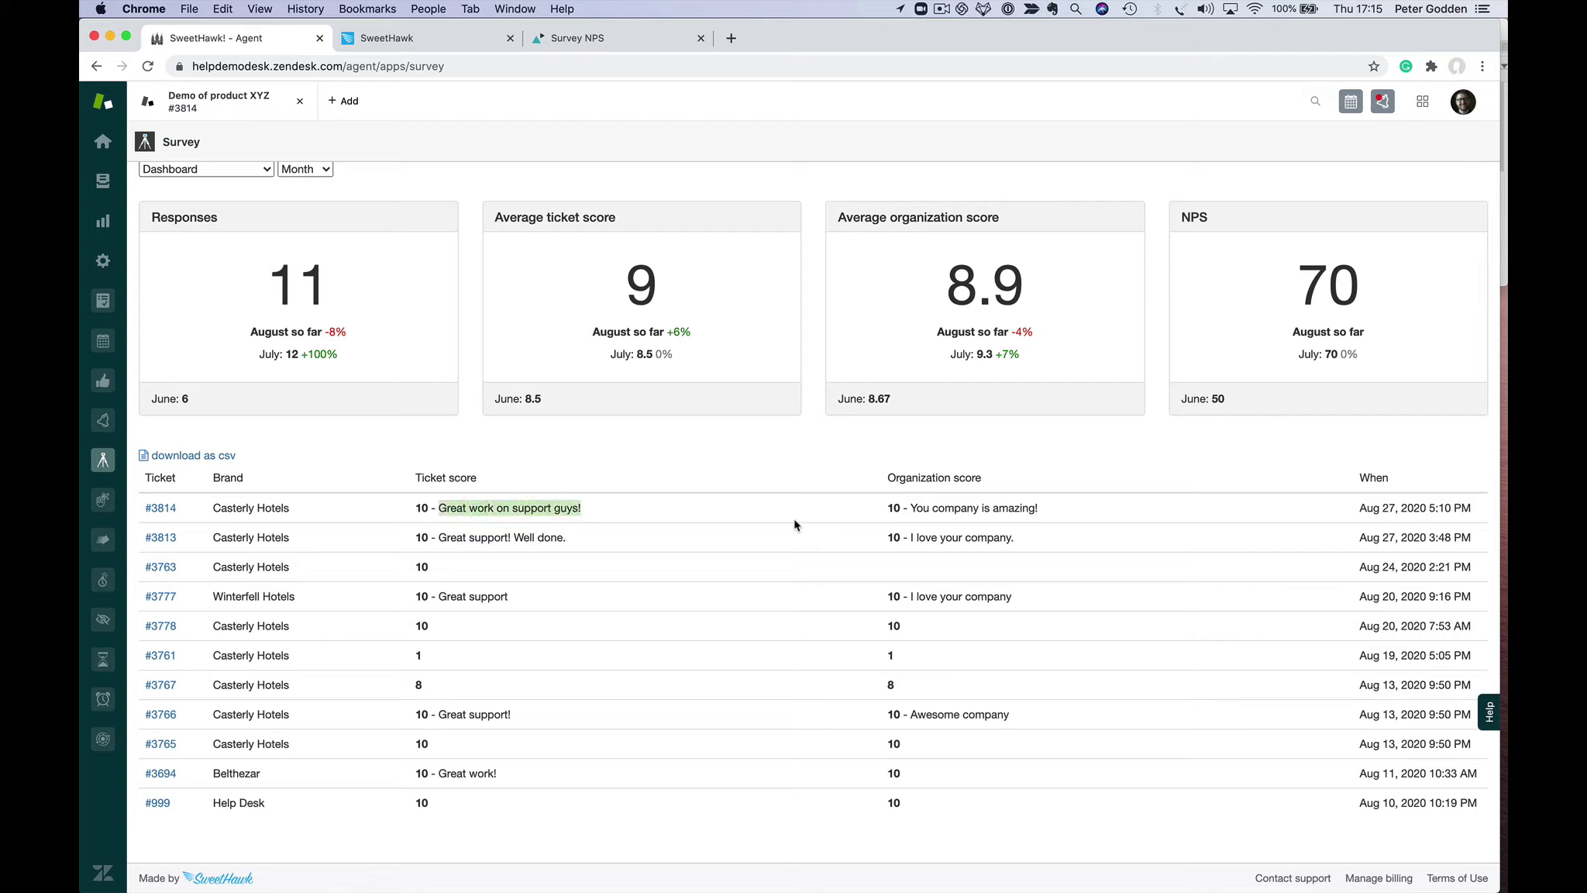
{"action": "left_click_drag", "start_coordinate": [915, 508], "coordinate": [1053, 515]}
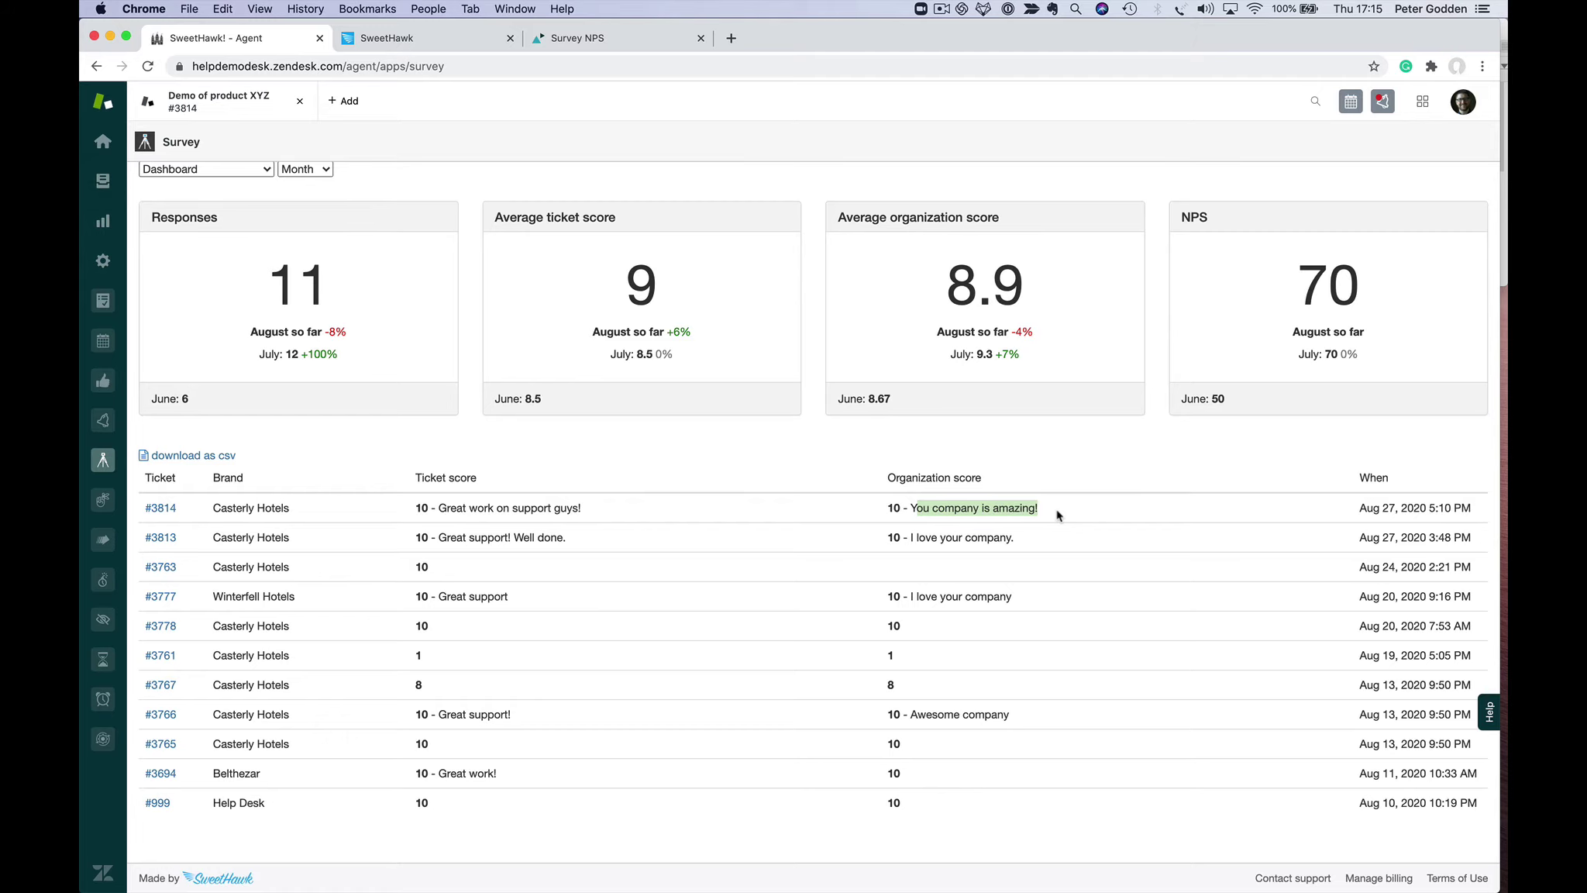
Show the Net promoter score report by month, and temporarily hide the Ticket NPS series to view Organization NPS alone.
{"action": "scroll", "coordinate": [1058, 514], "scroll_direction": "up", "scroll_amount": 2}
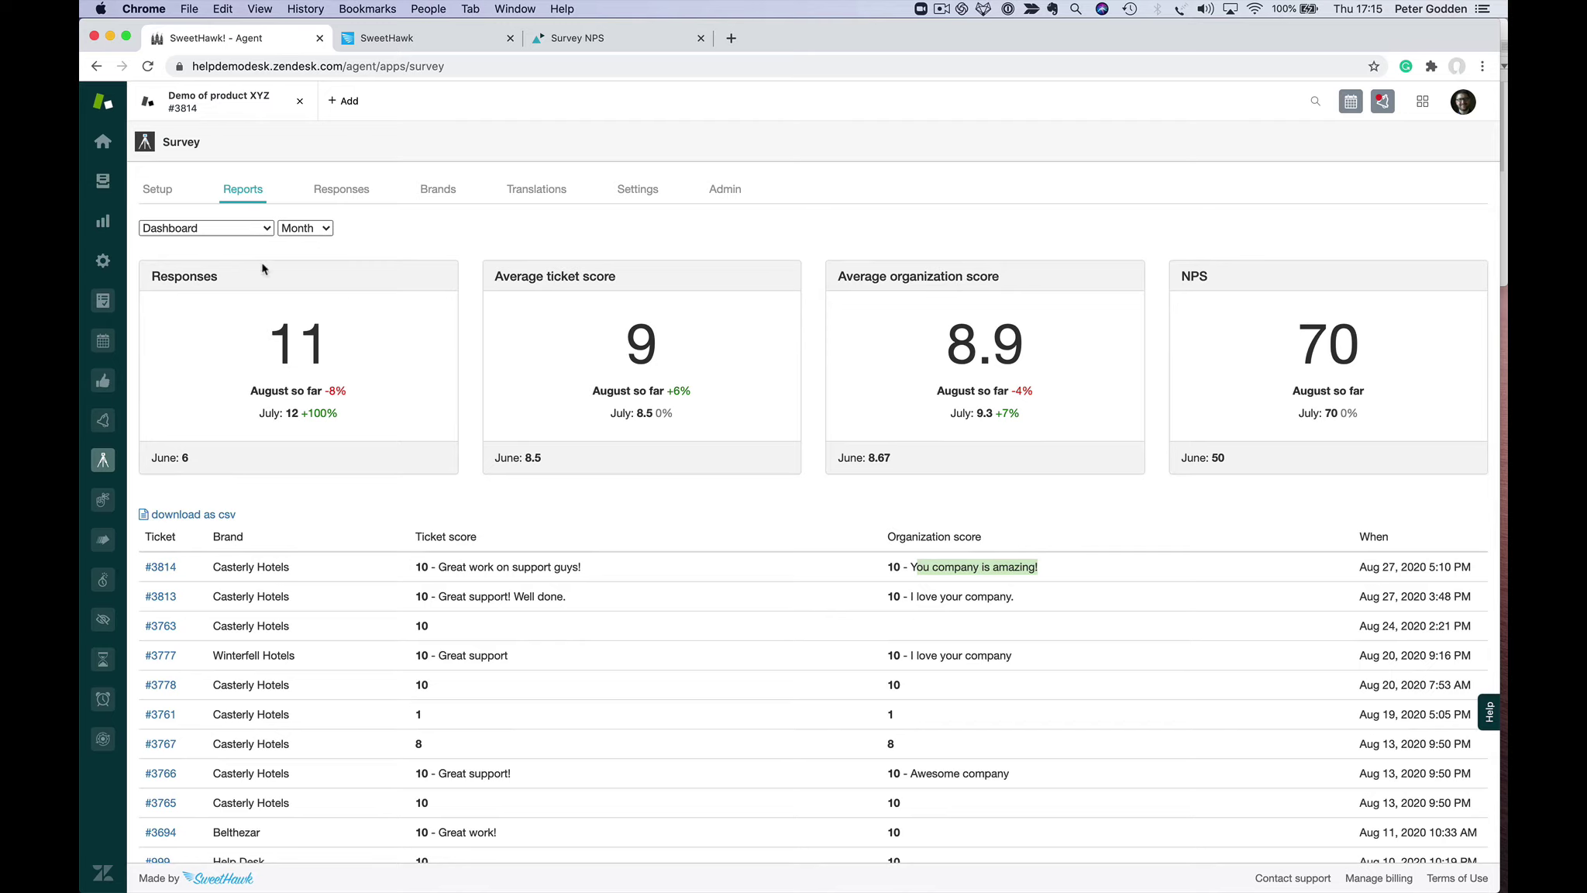
{"action": "left_click", "coordinate": [231, 229]}
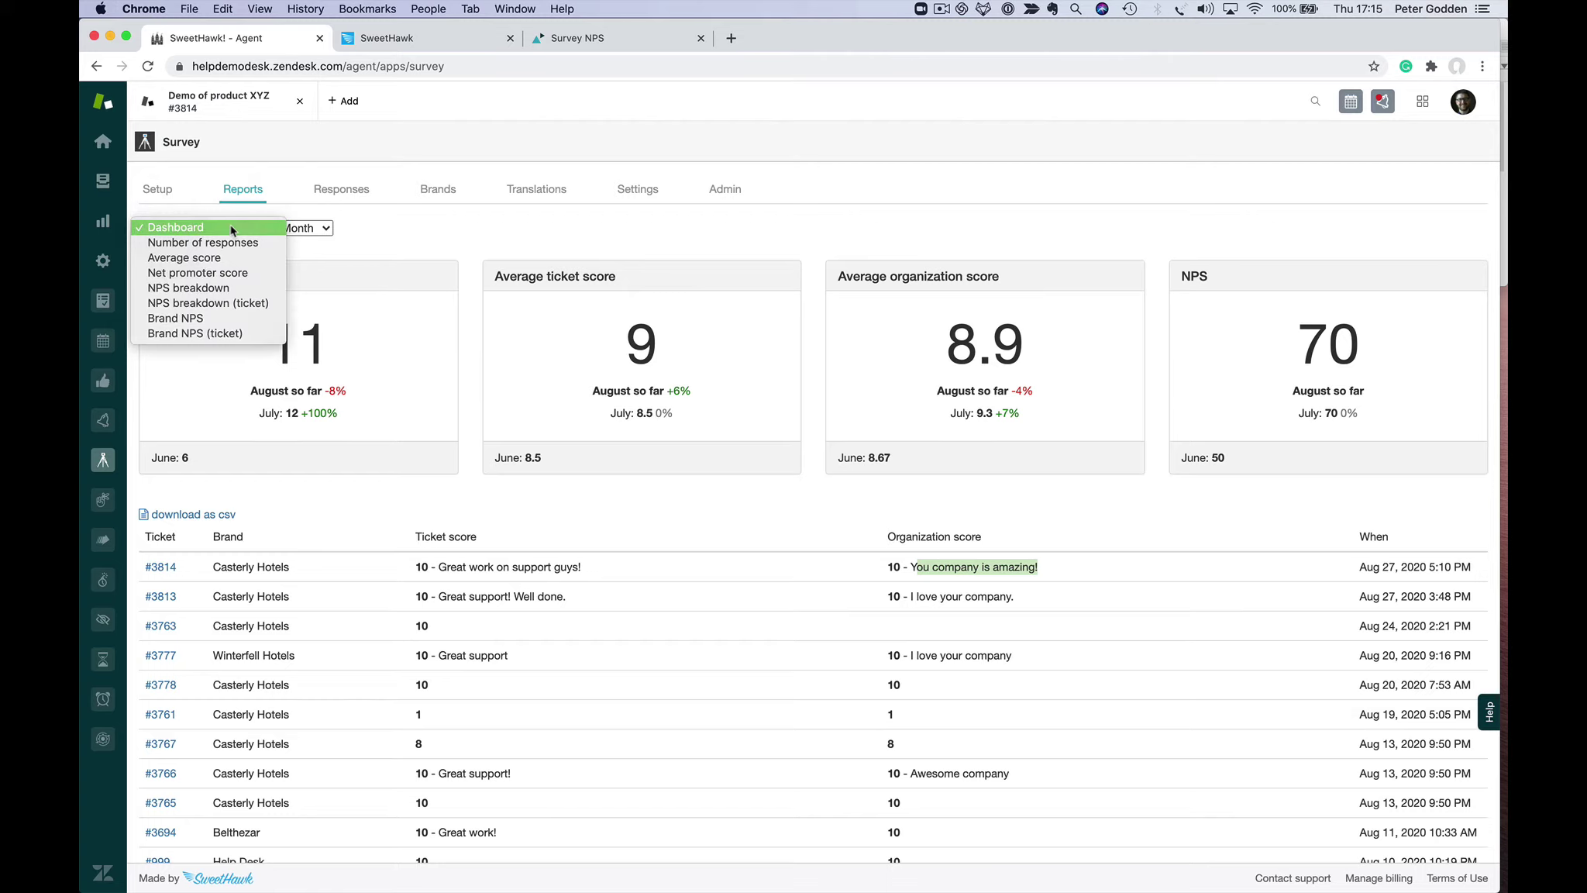
{"action": "left_click", "coordinate": [229, 273]}
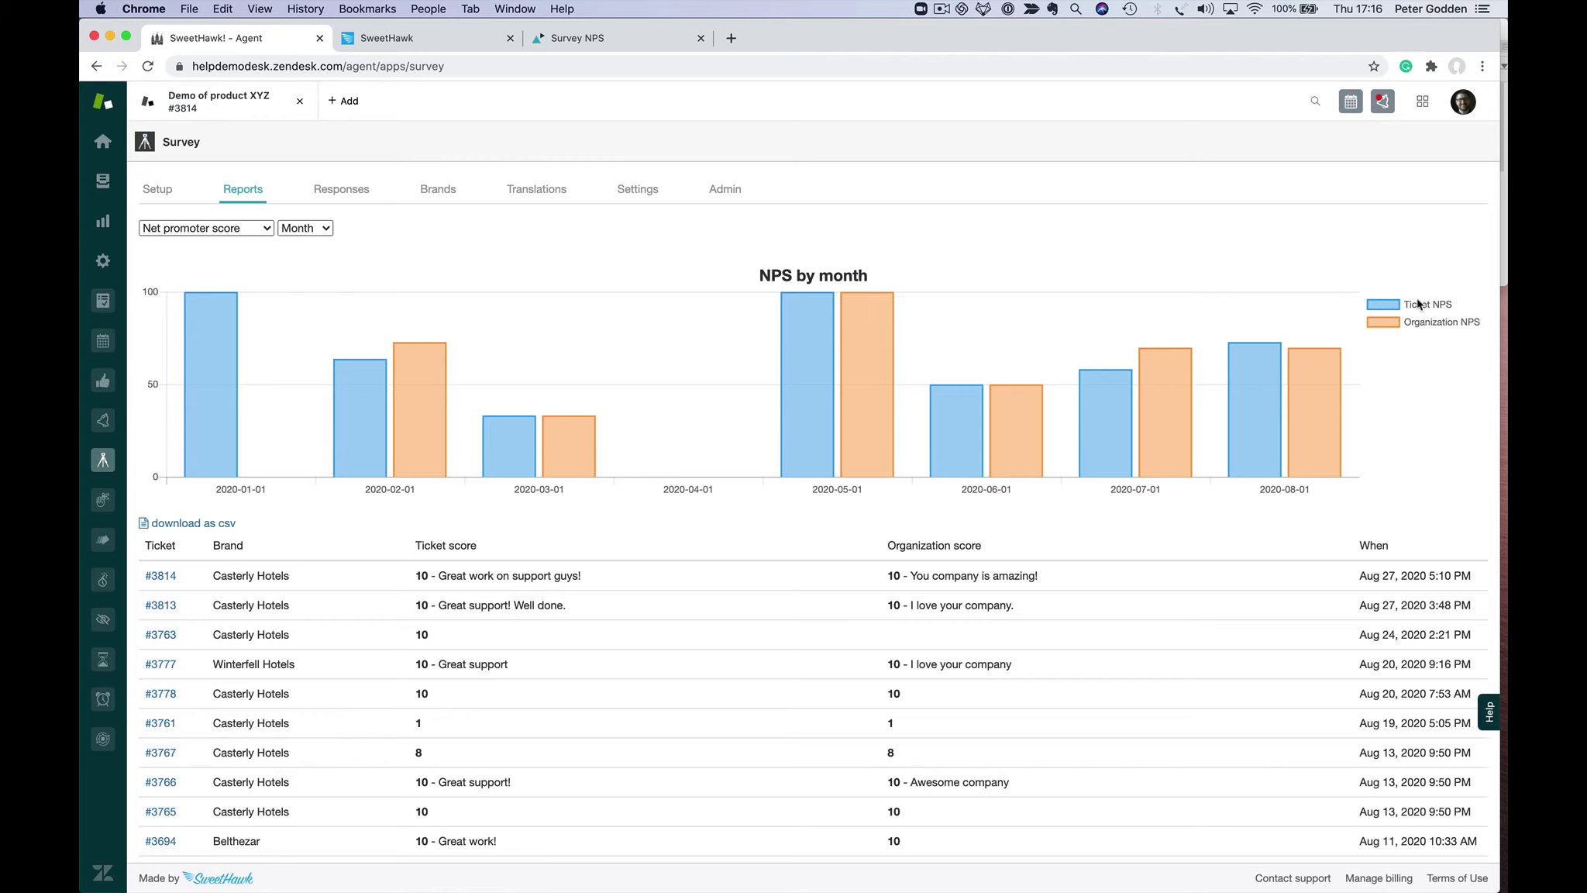
{"action": "left_click", "coordinate": [1419, 305]}
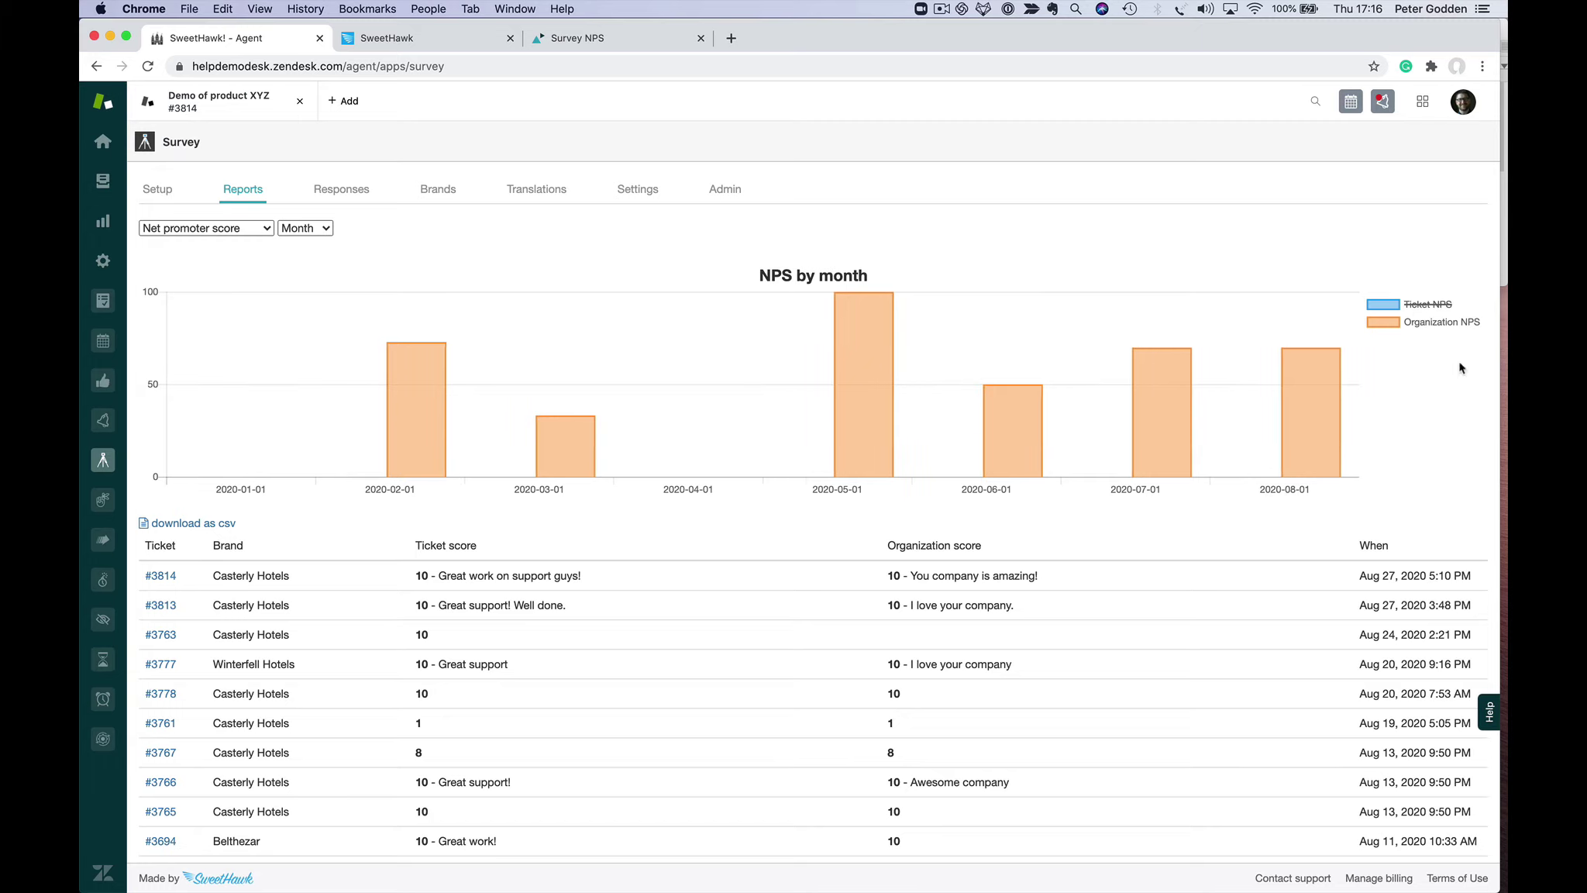
{"action": "left_click", "coordinate": [1421, 306]}
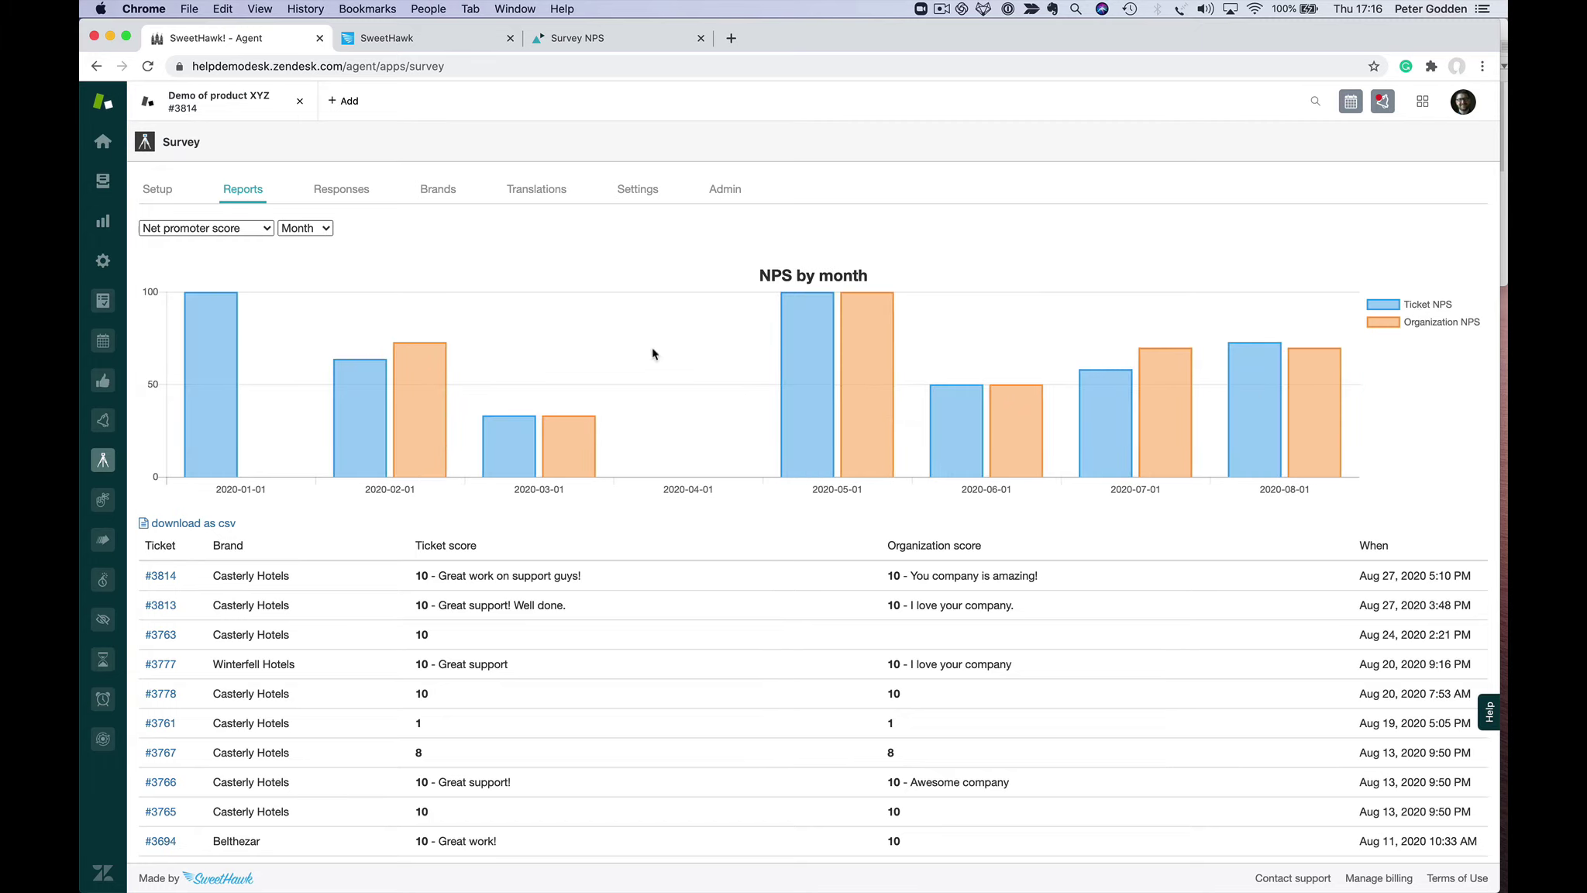
Show the NPS breakdown report and list the August 2020 responses scored 0-6, followed by those scored 9-10.
{"action": "left_click", "coordinate": [246, 231]}
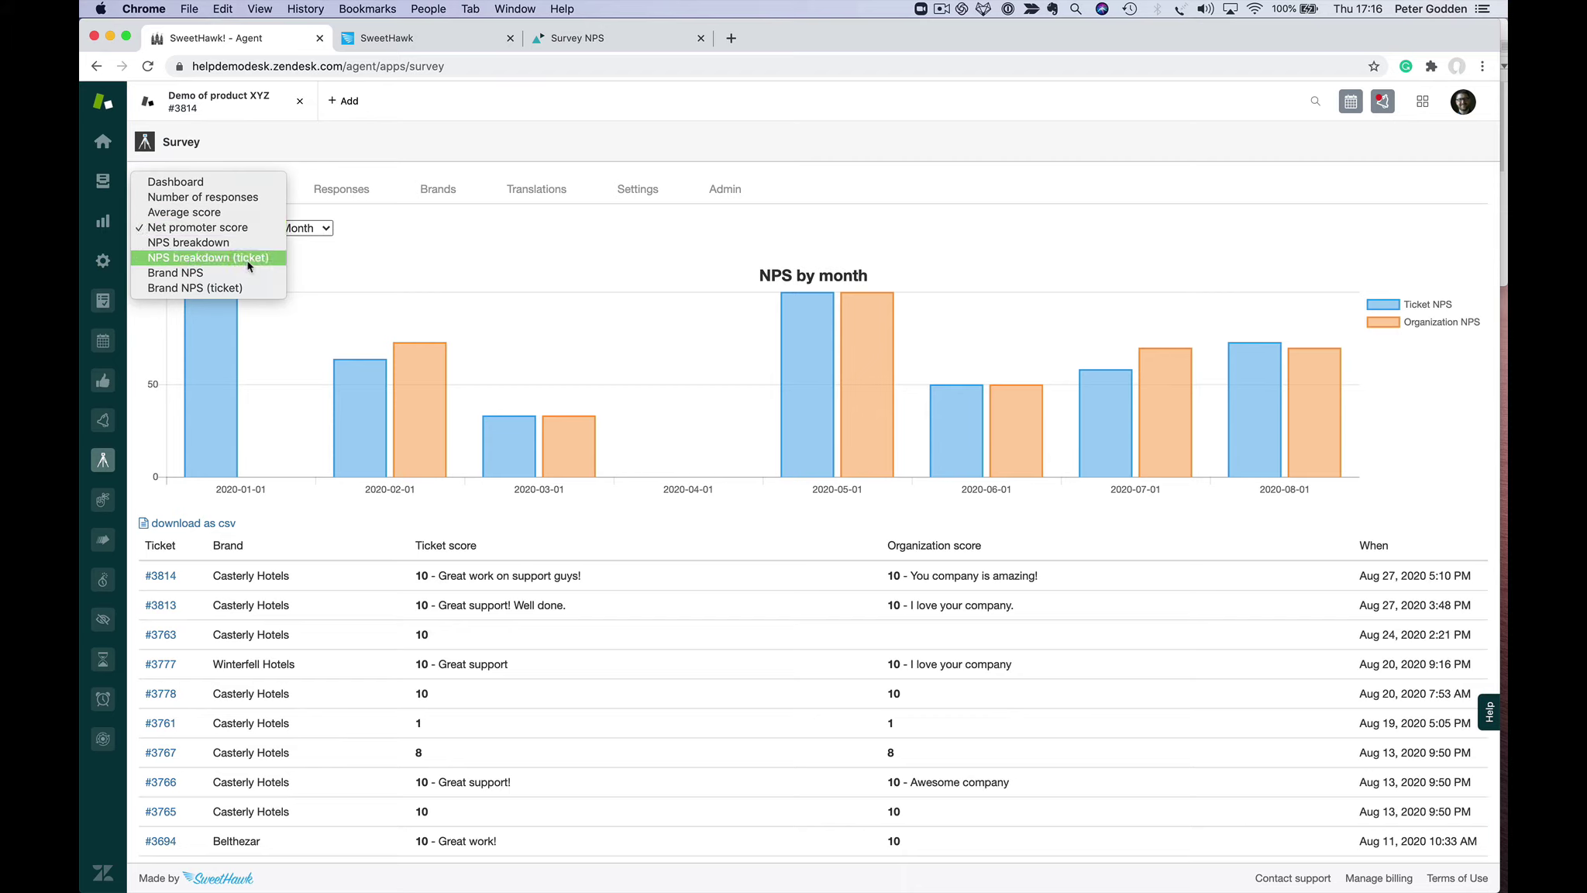
{"action": "left_click", "coordinate": [246, 247]}
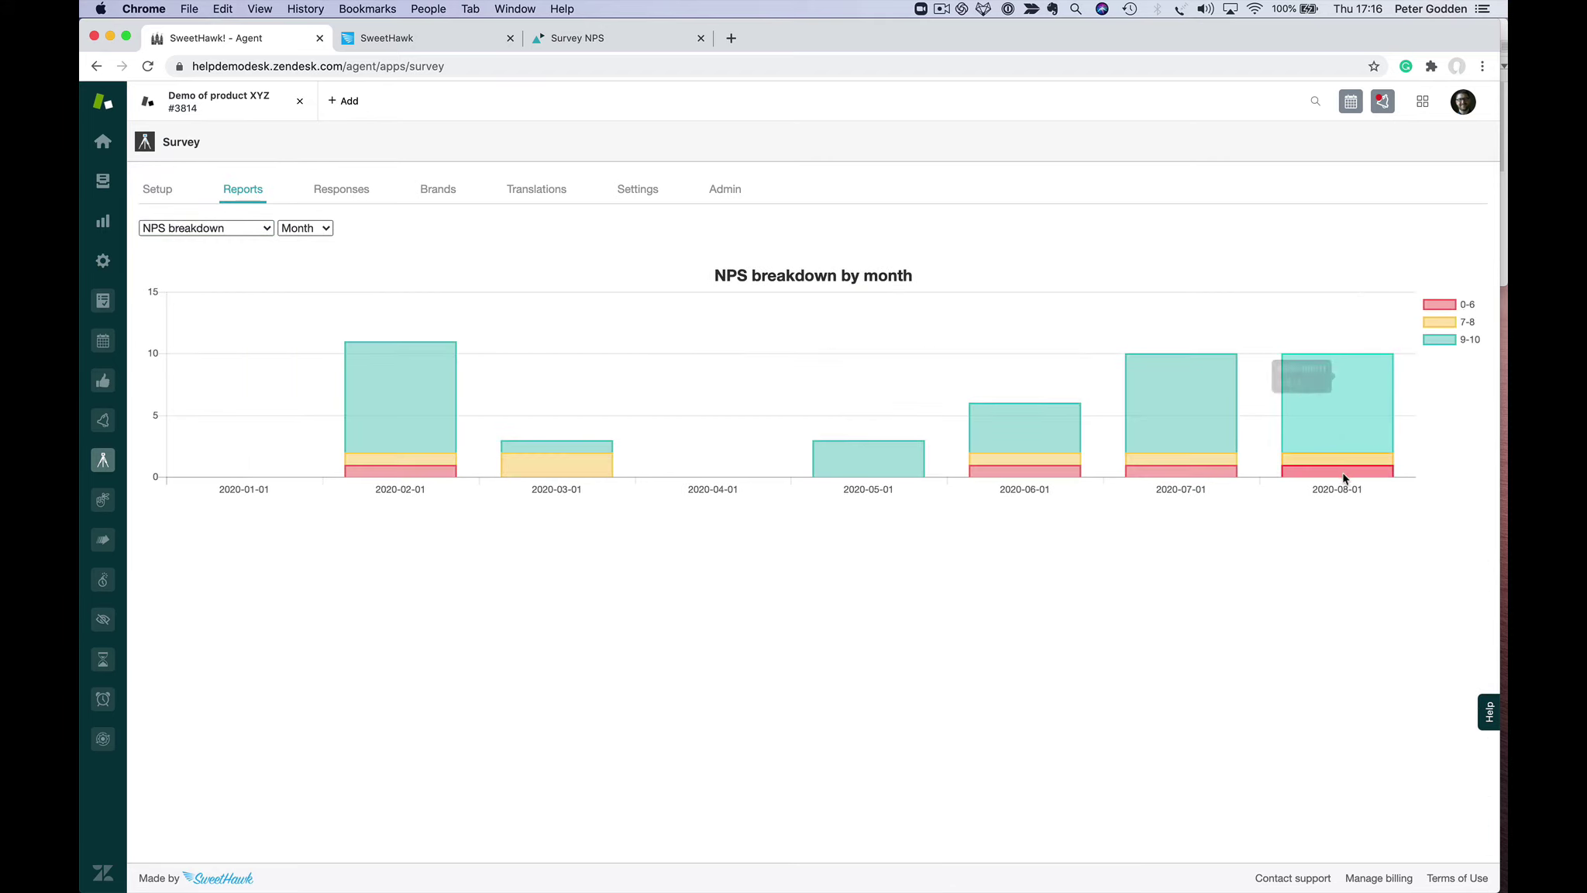
{"action": "mouse_move", "coordinate": [1345, 476]}
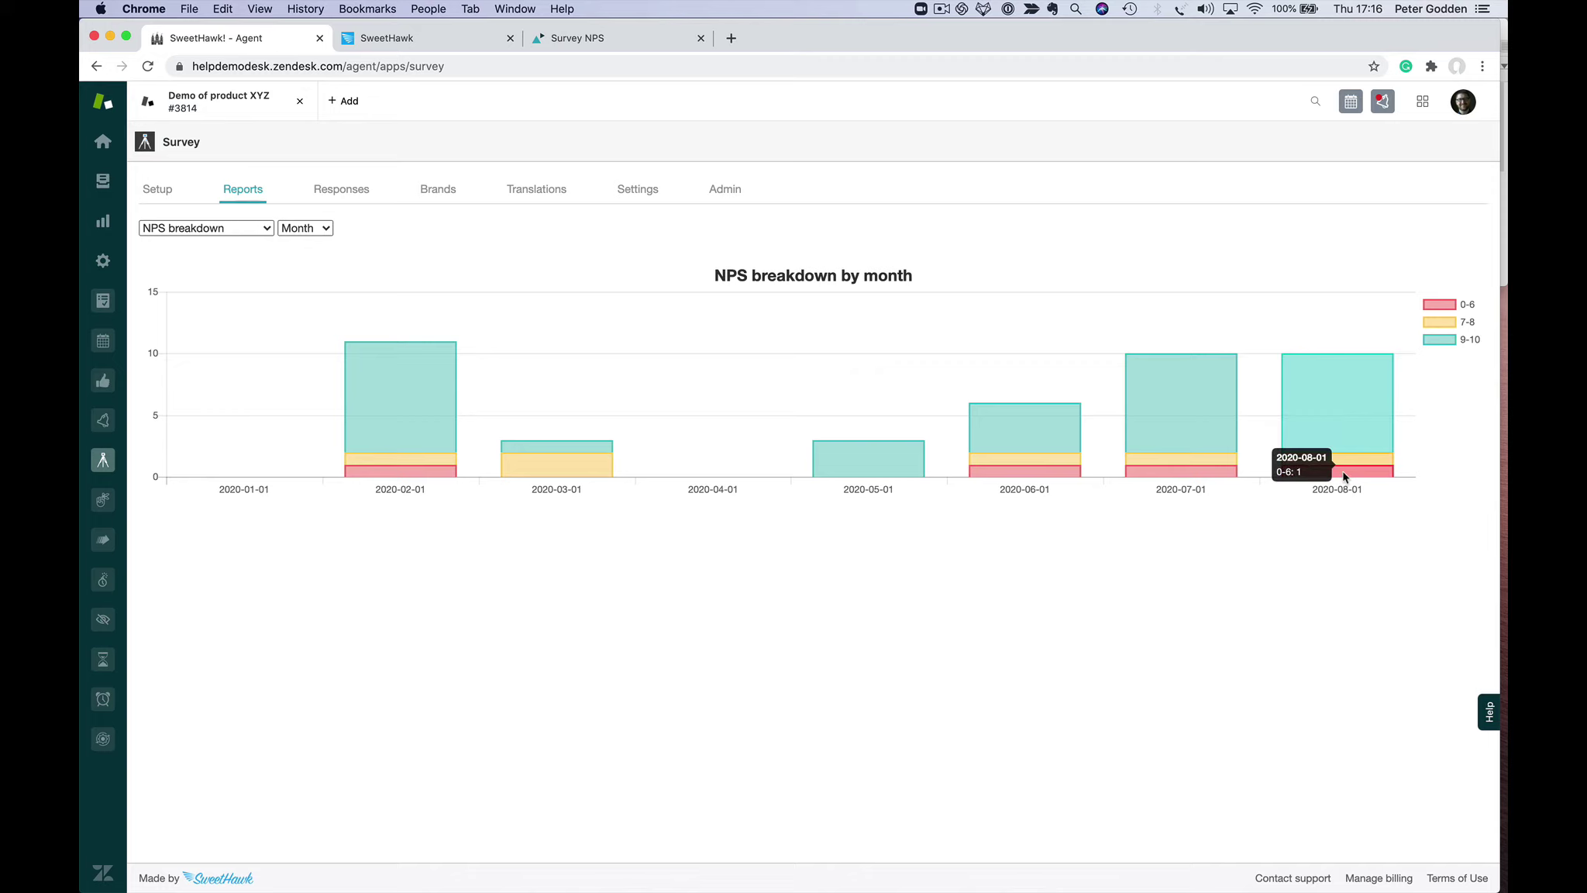
{"action": "left_click", "coordinate": [1349, 470]}
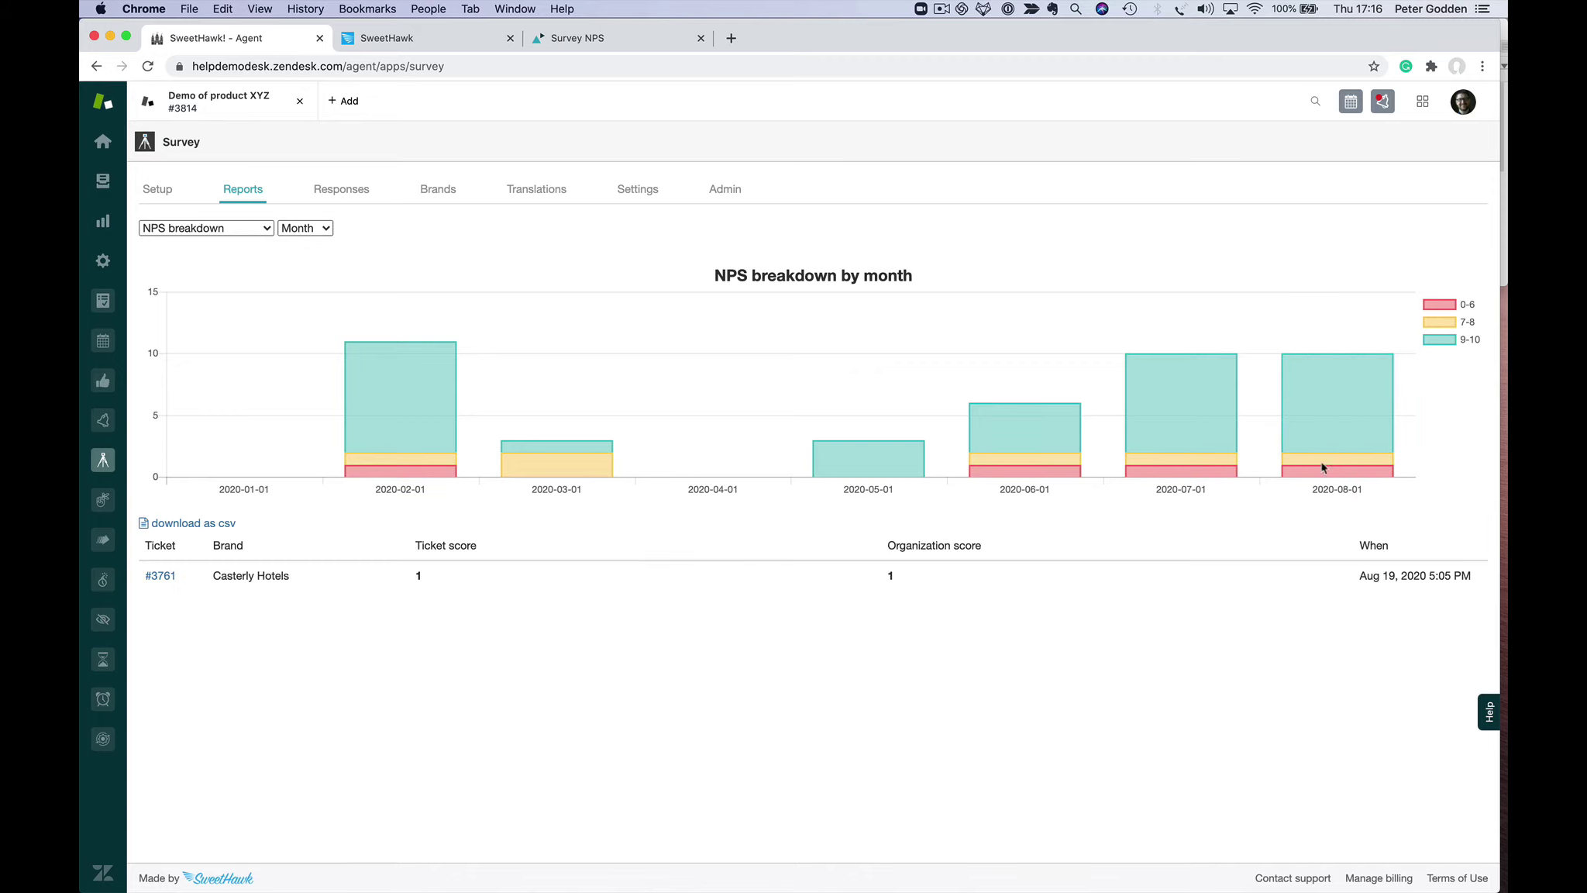
{"action": "left_click", "coordinate": [1345, 409]}
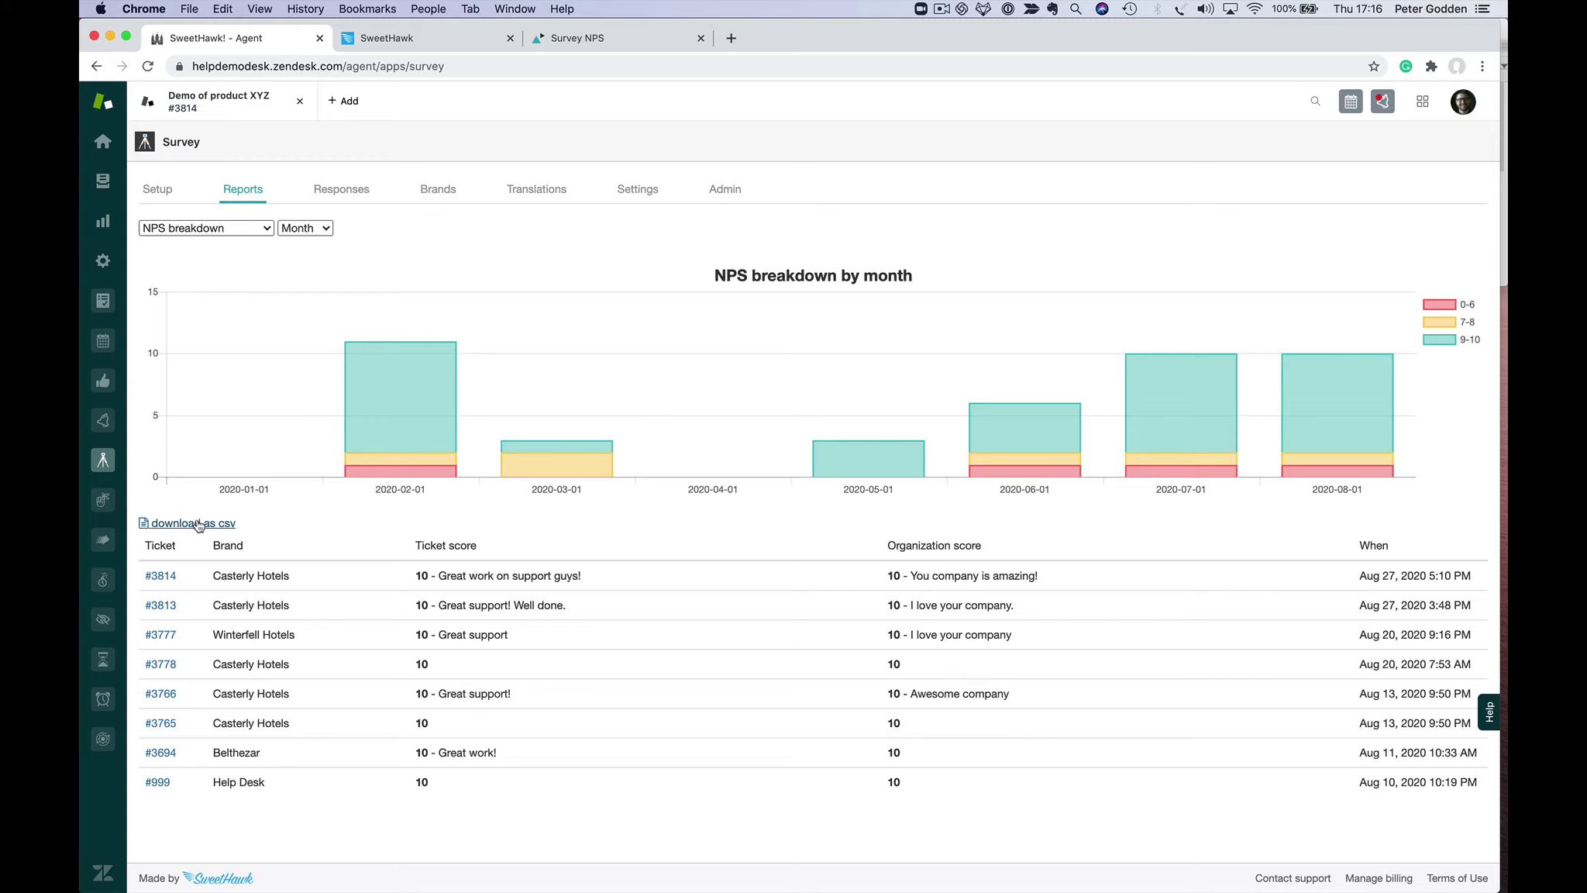
Open the Survey app's full list of responses and review its scores, reasons and CSV download option.
{"action": "left_click", "coordinate": [347, 191]}
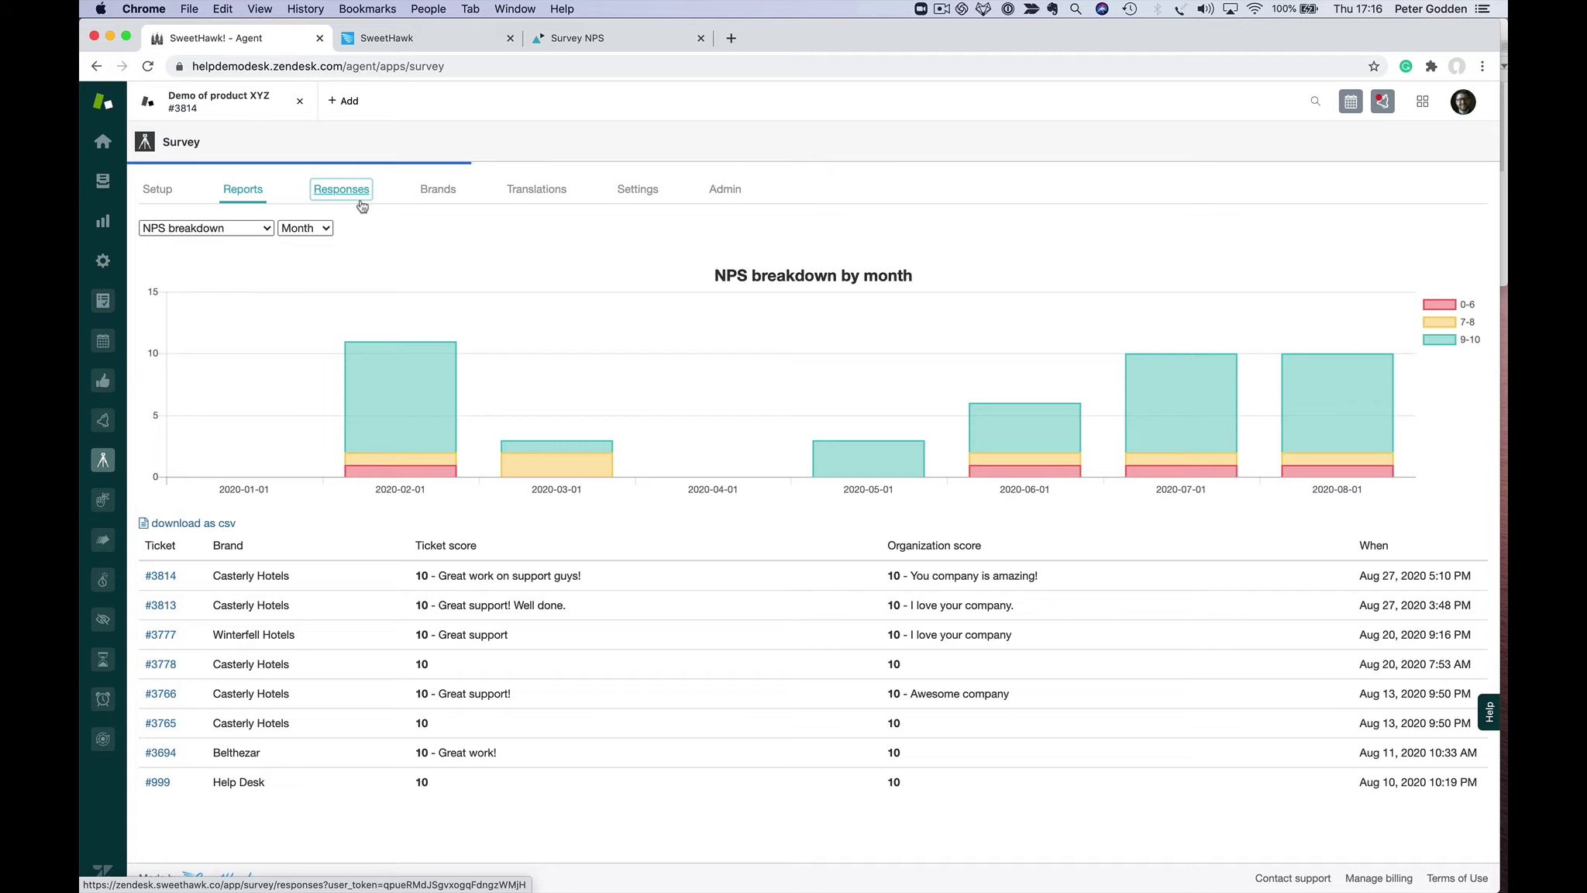
{"action": "left_click", "coordinate": [359, 200]}
{"action": "scroll", "coordinate": [439, 556], "scroll_direction": "down", "scroll_amount": 10}
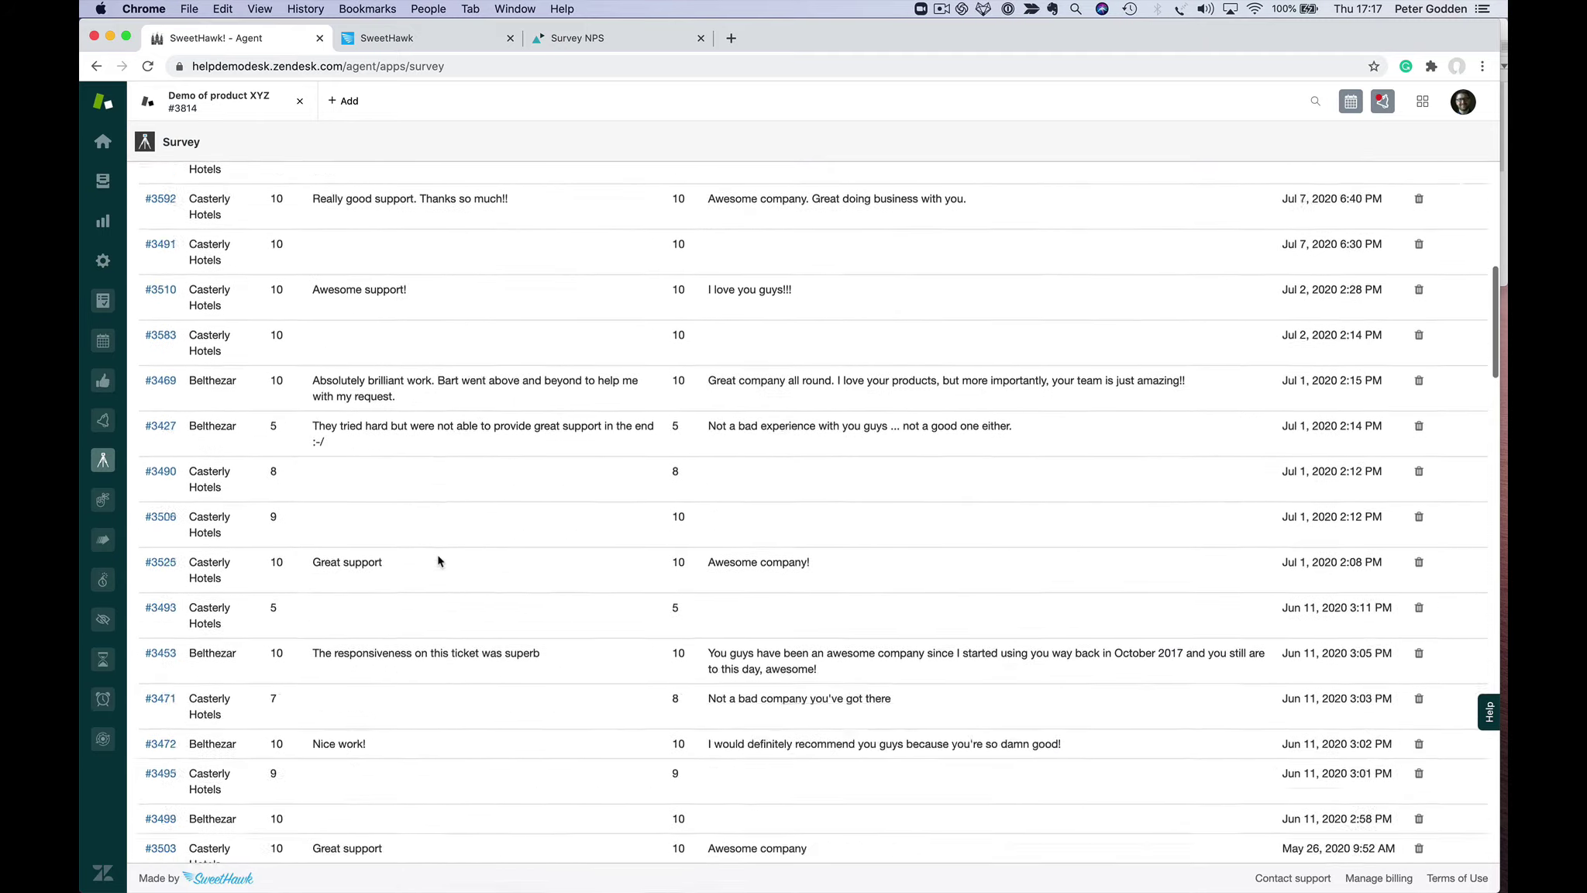
{"action": "scroll", "coordinate": [439, 560], "scroll_direction": "down", "scroll_amount": 20}
{"action": "scroll", "coordinate": [439, 560], "scroll_direction": "up", "scroll_amount": 20}
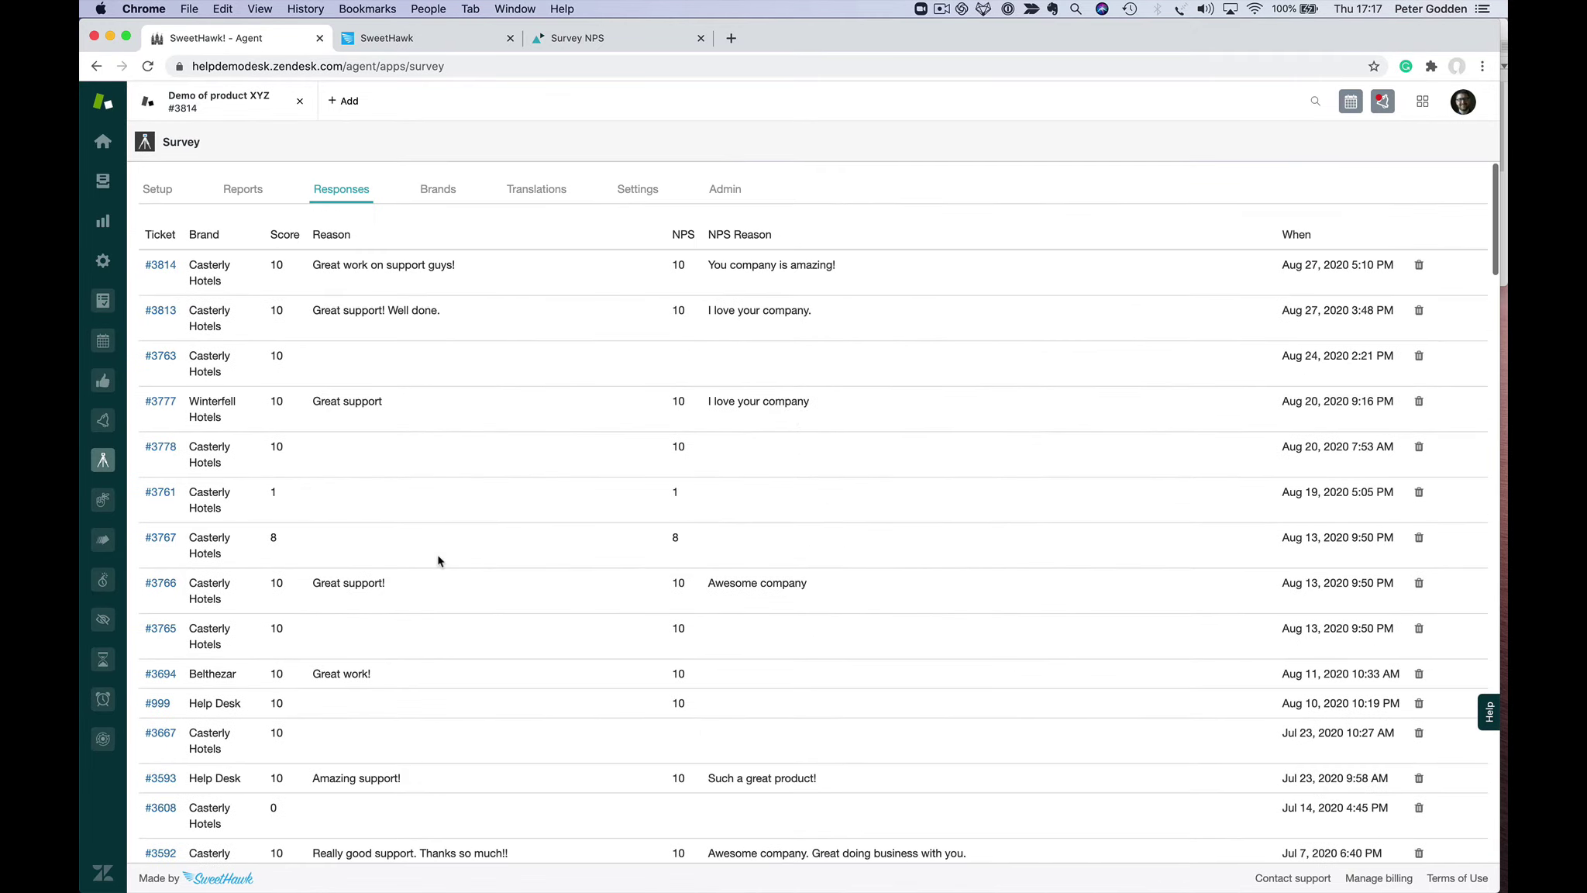
{"action": "scroll", "coordinate": [439, 561], "scroll_direction": "down", "scroll_amount": 20}
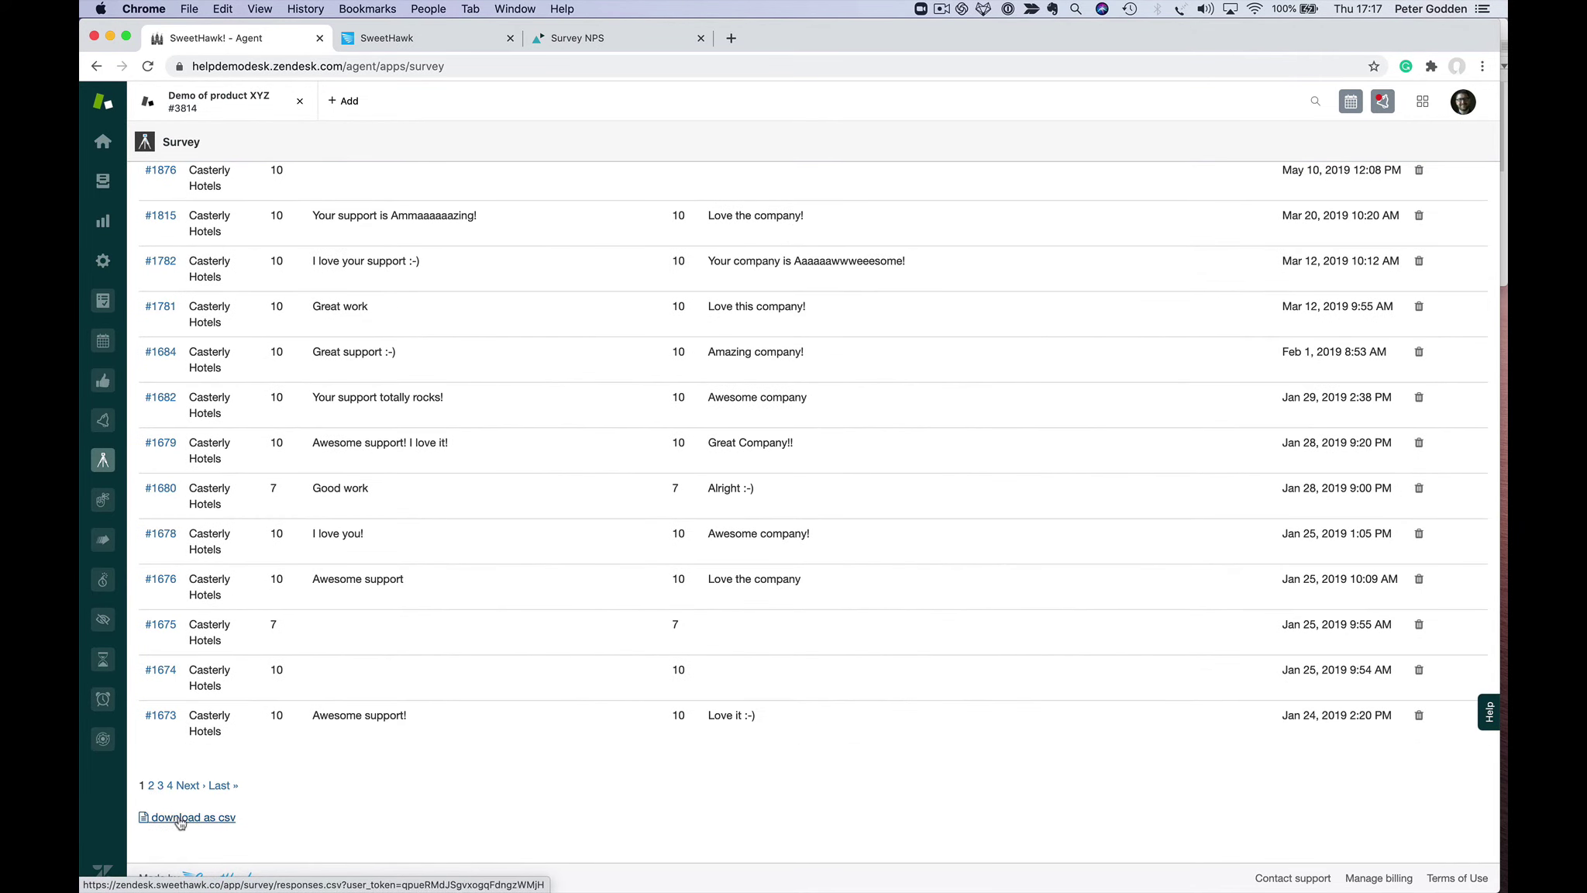
{"action": "scroll", "coordinate": [401, 682], "scroll_direction": "up", "scroll_amount": 20}
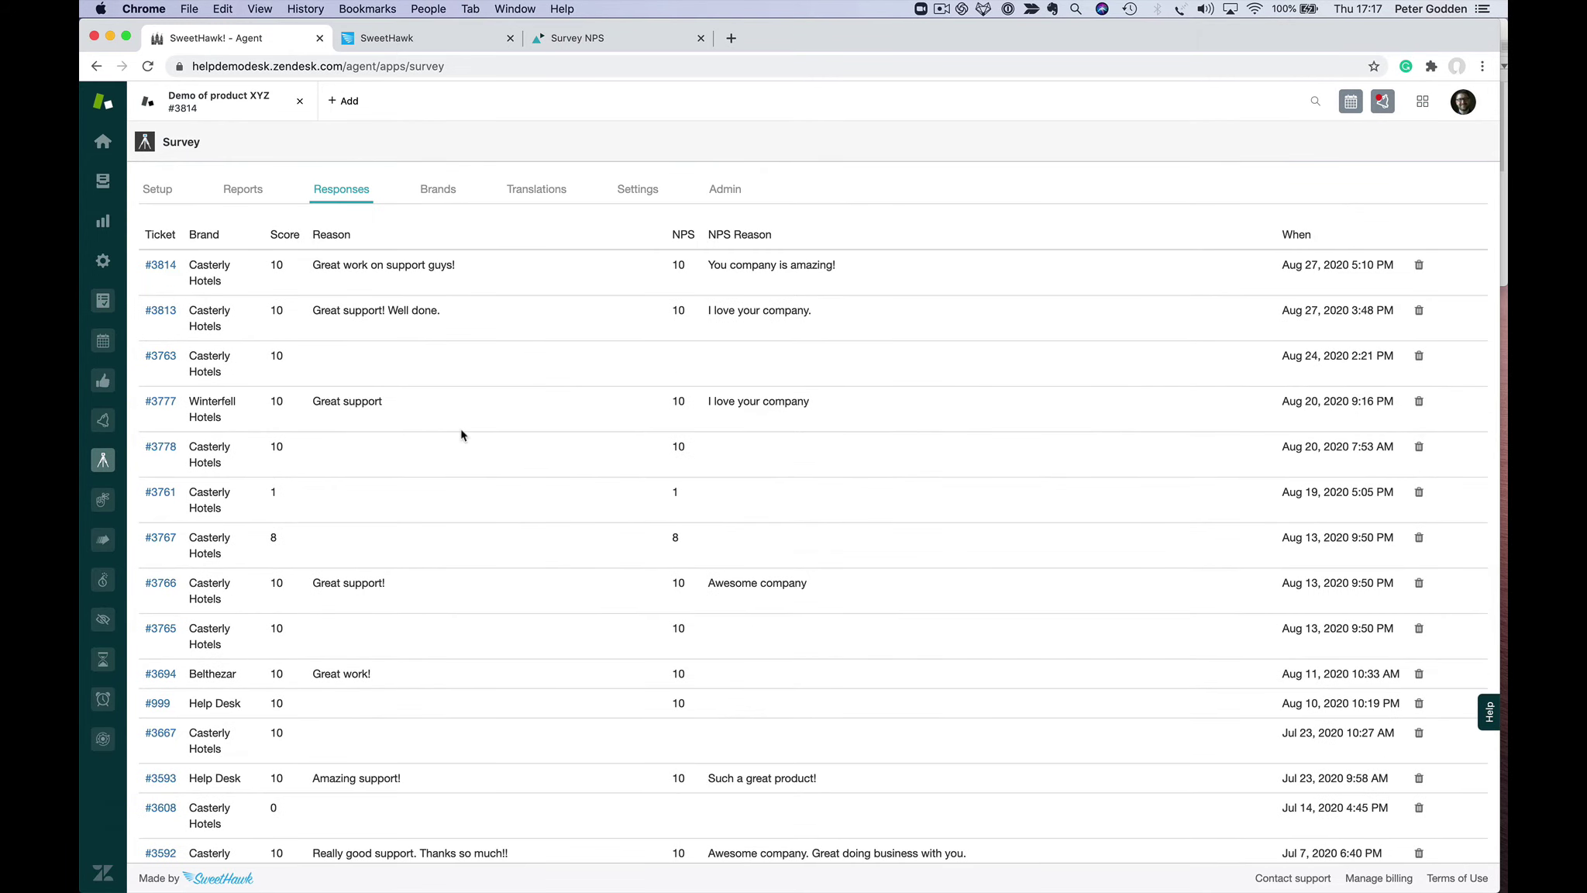
Save the Winterfell Hotels brand settings in the Survey app, and preview that brand's customer survey.
{"action": "left_click", "coordinate": [444, 196]}
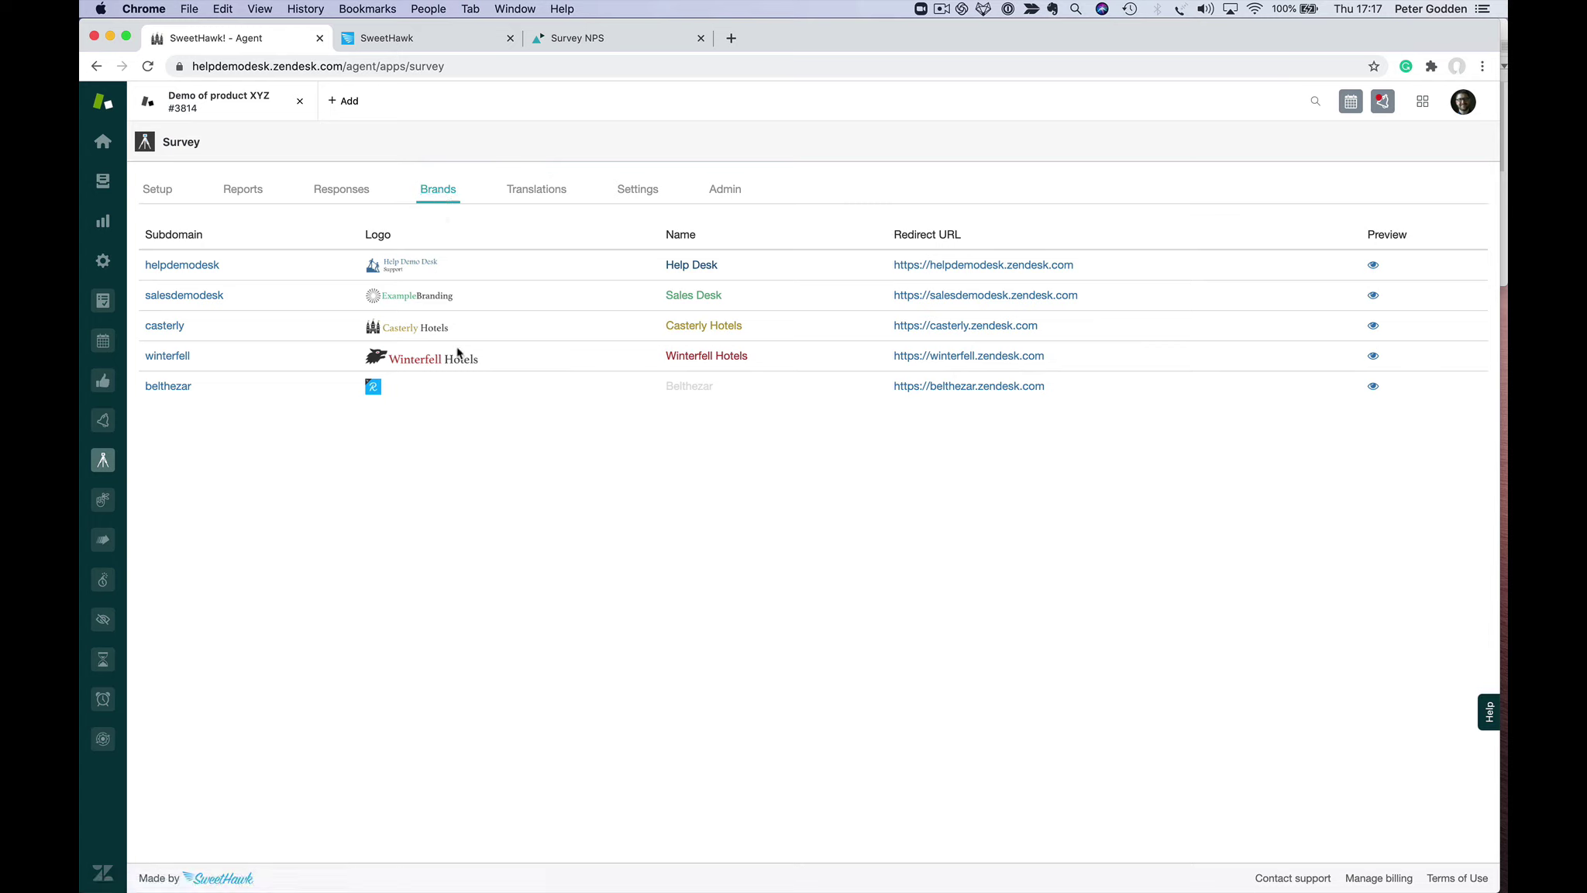
{"action": "left_click", "coordinate": [167, 356]}
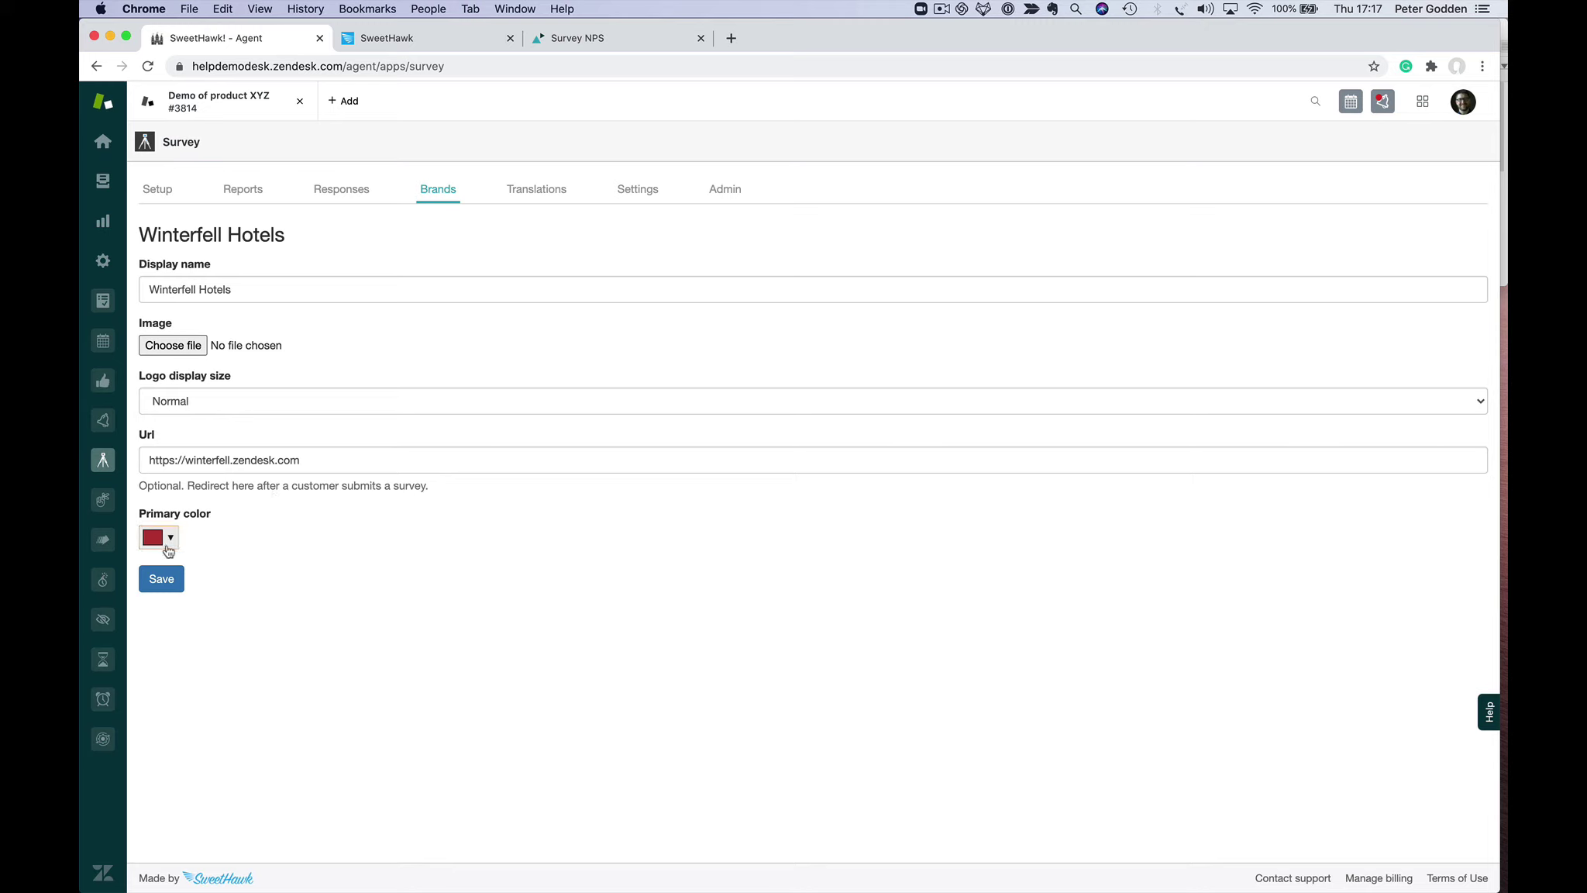
{"action": "left_click", "coordinate": [170, 591]}
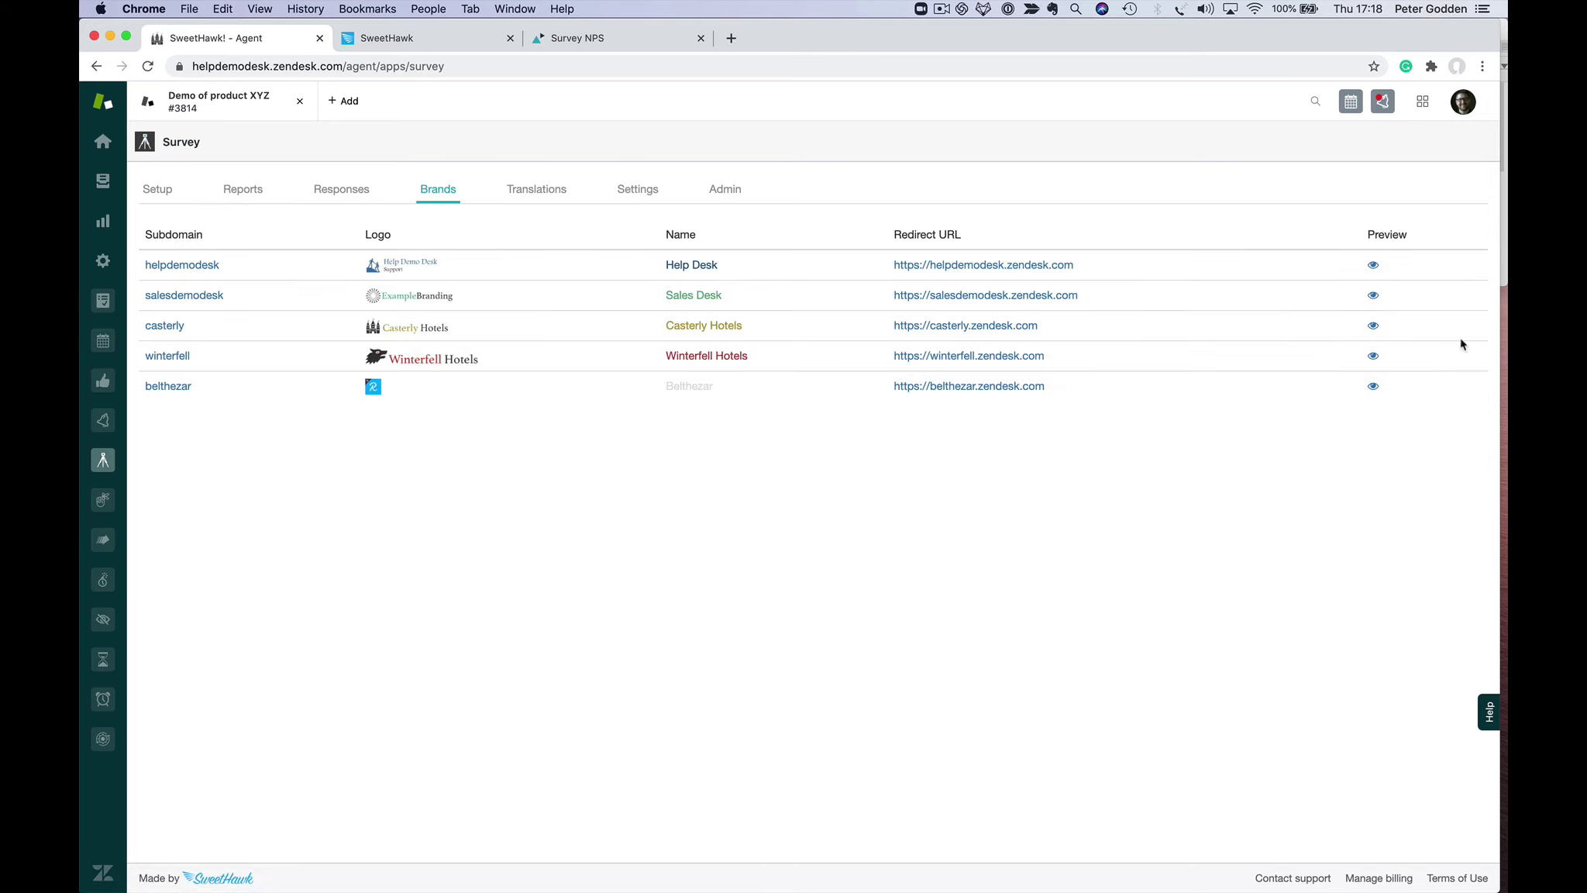
{"action": "left_click", "coordinate": [1372, 356]}
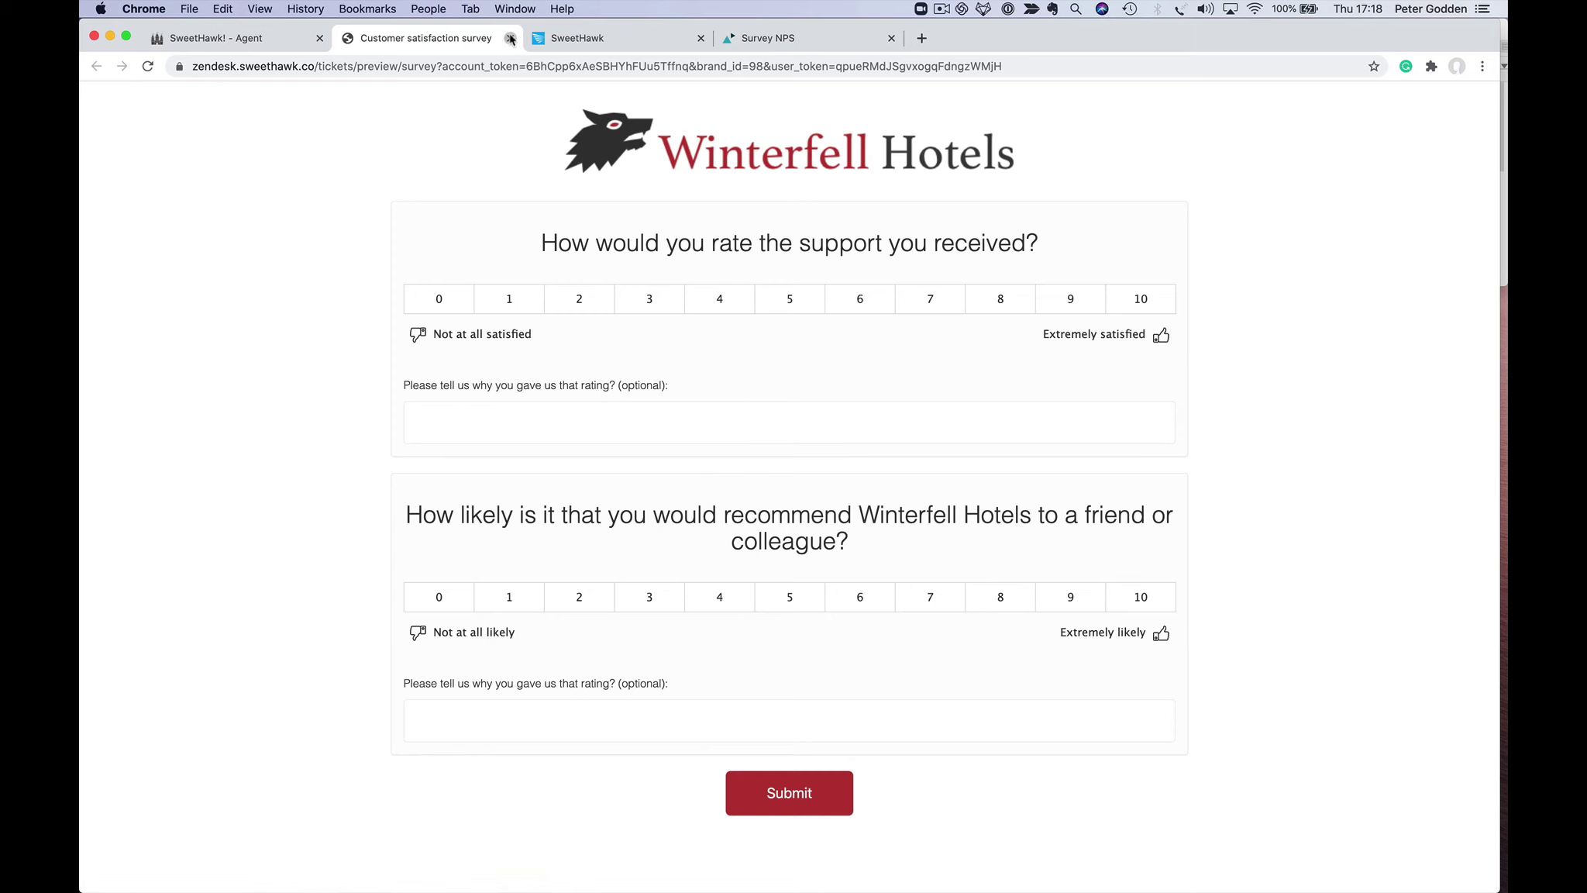
{"action": "left_click", "coordinate": [511, 38]}
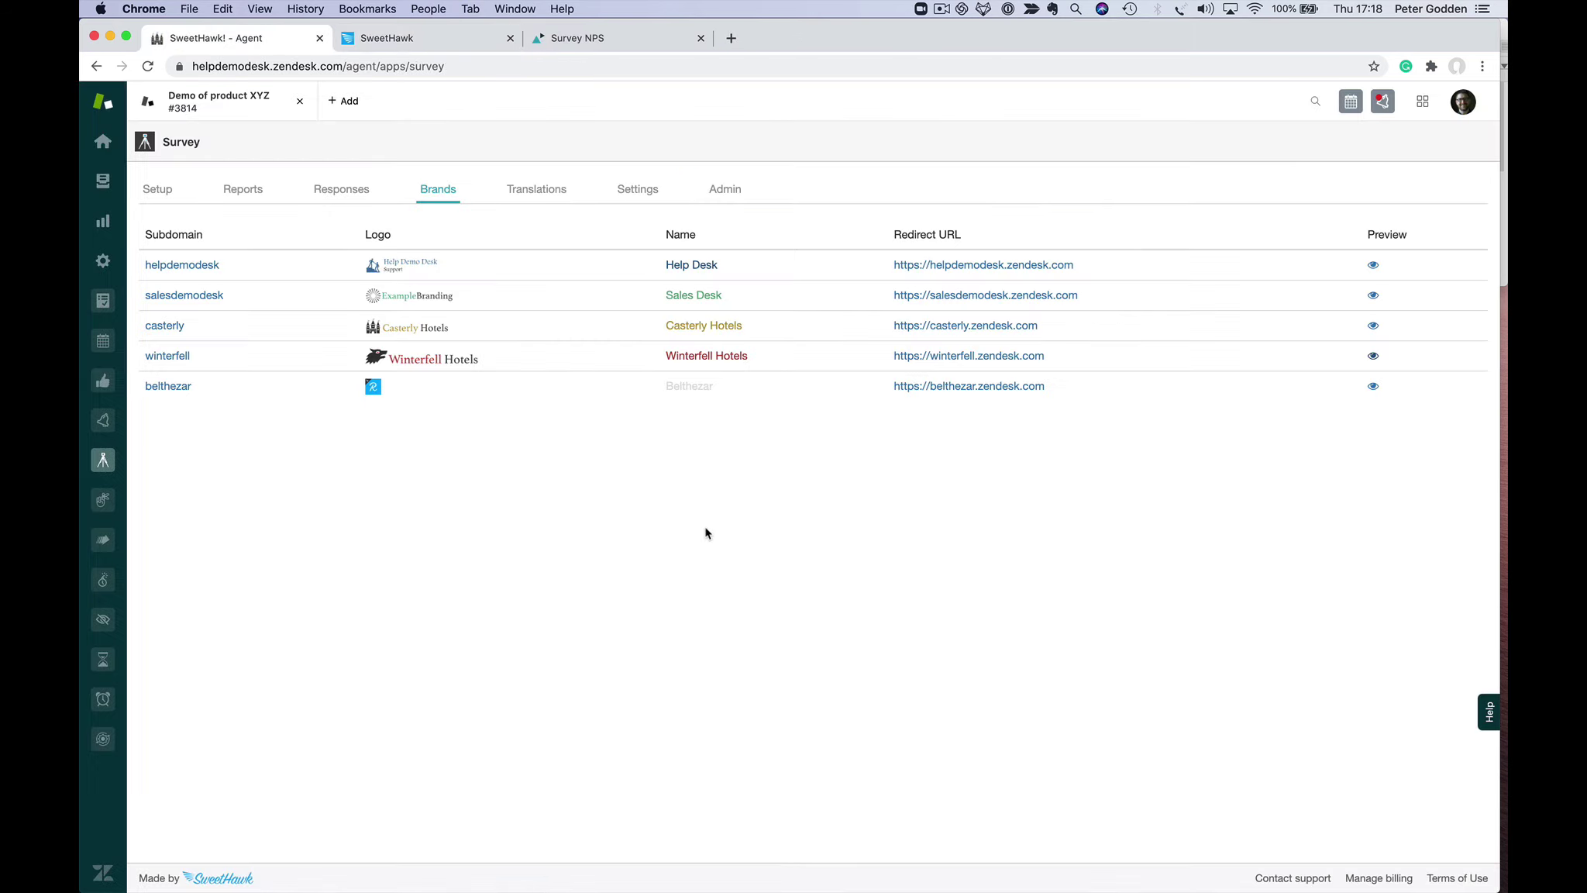
Open the survey translations and view the English (United States) and Hebrew question texts.
{"action": "left_click", "coordinate": [546, 190]}
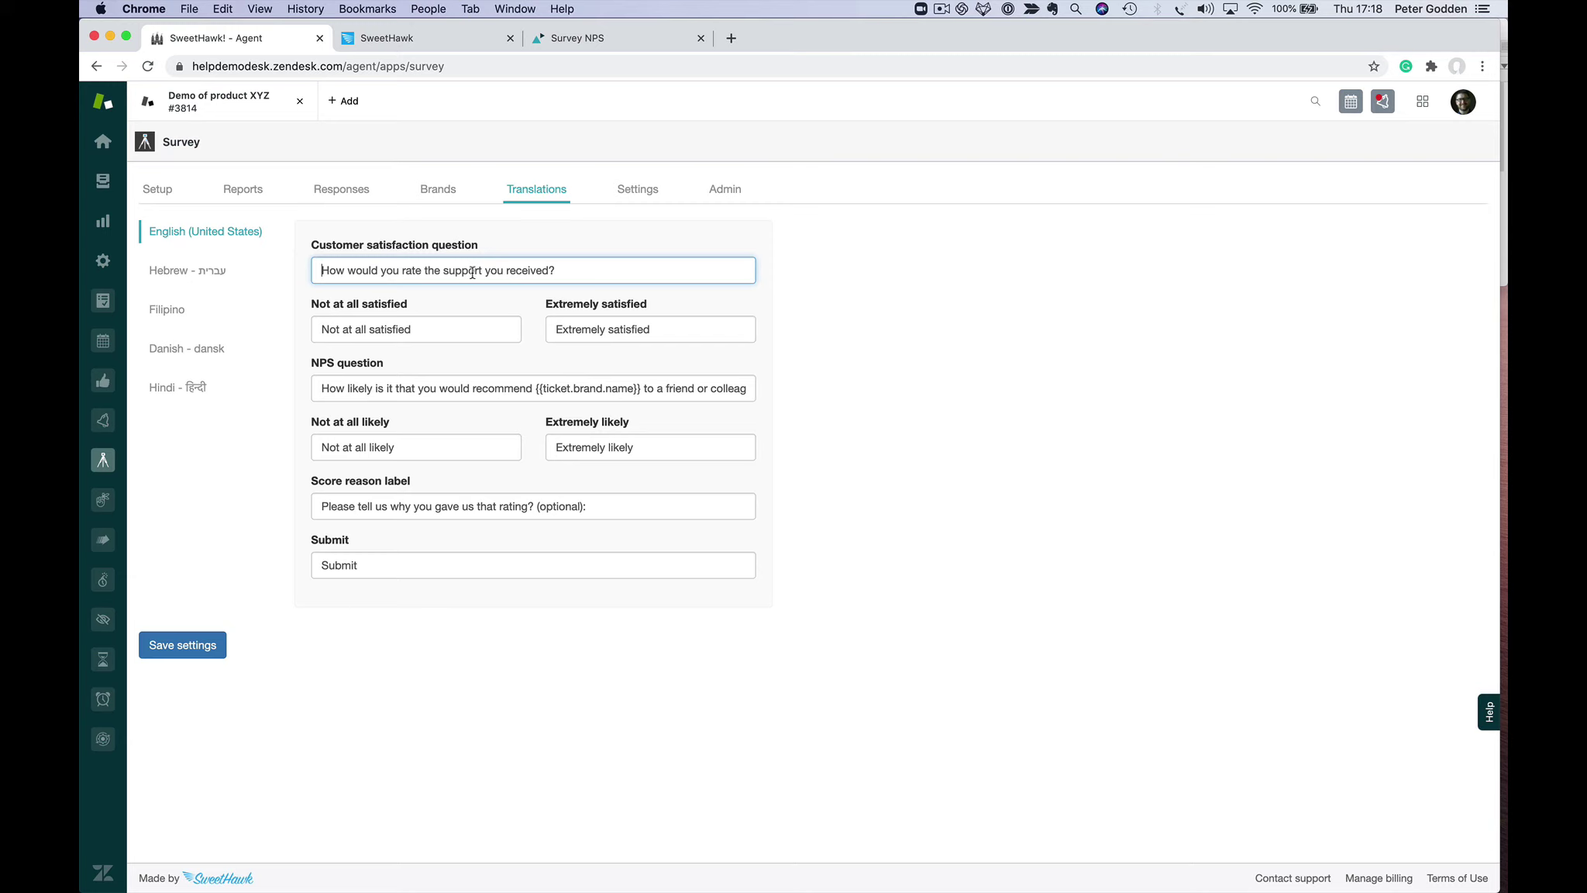
{"action": "key", "text": "End"}
{"action": "left_click", "coordinate": [206, 274]}
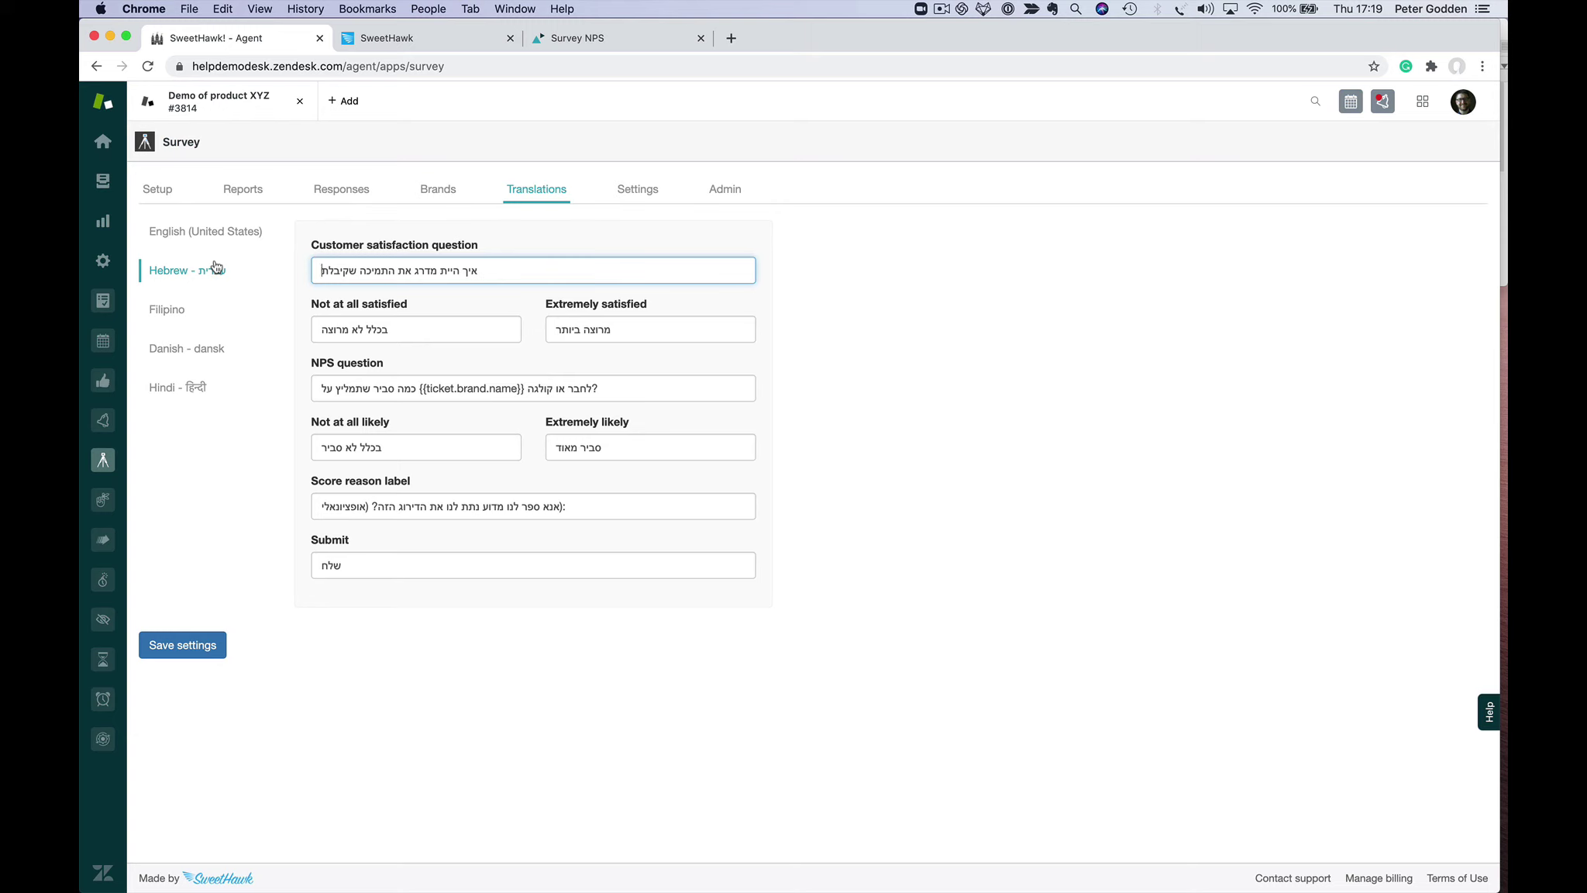
Review the additional languages enabled in the Zendesk account's localization settings, and return to the Survey app.
{"action": "left_click", "coordinate": [103, 262]}
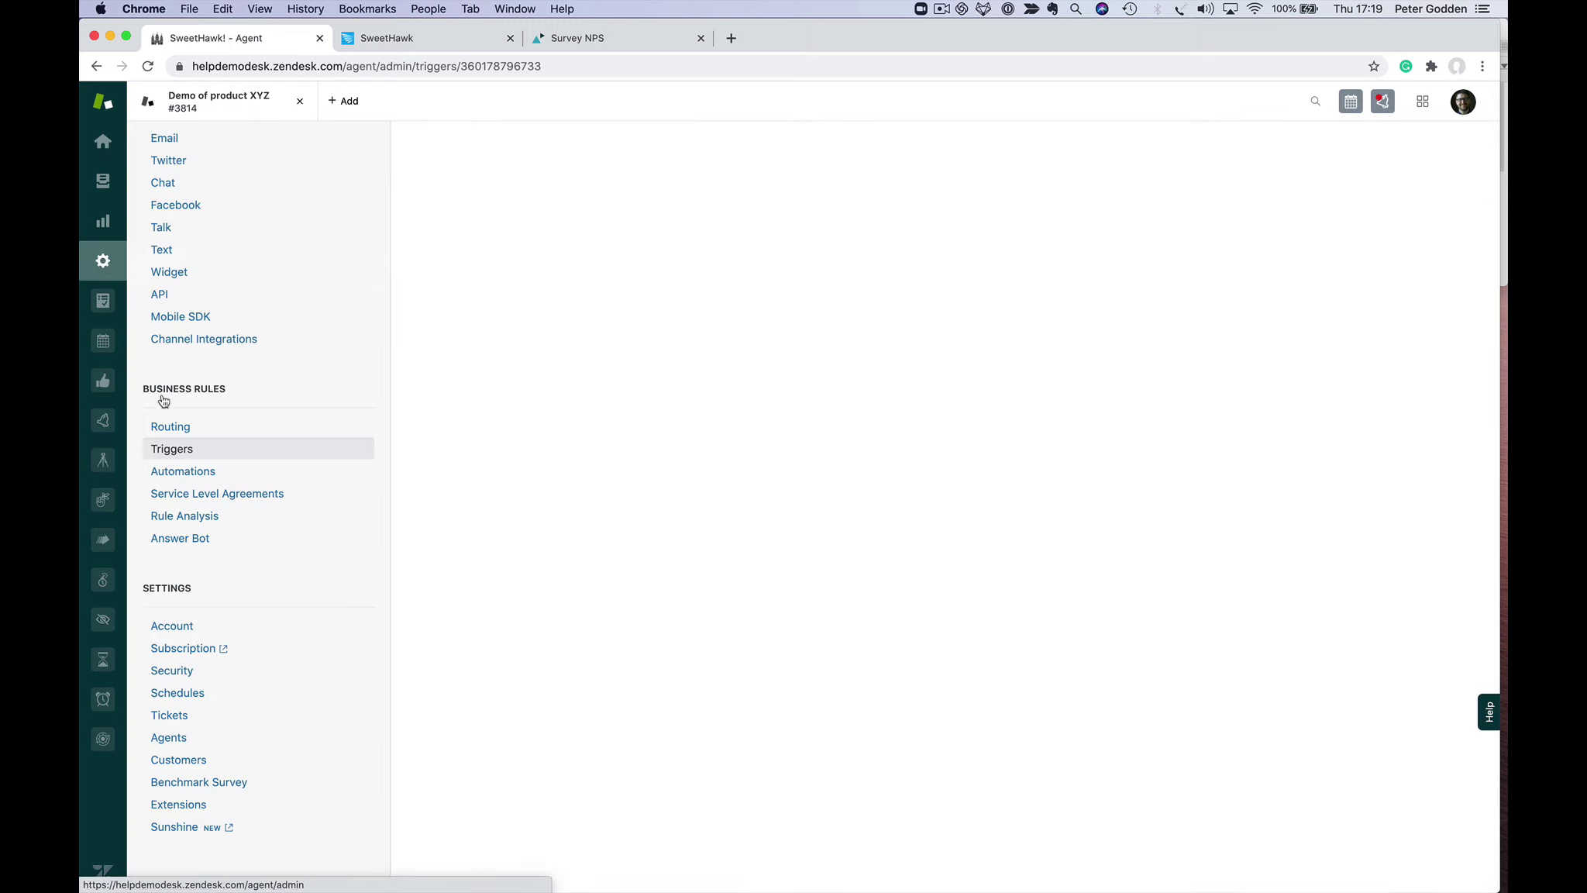
{"action": "left_click", "coordinate": [276, 626]}
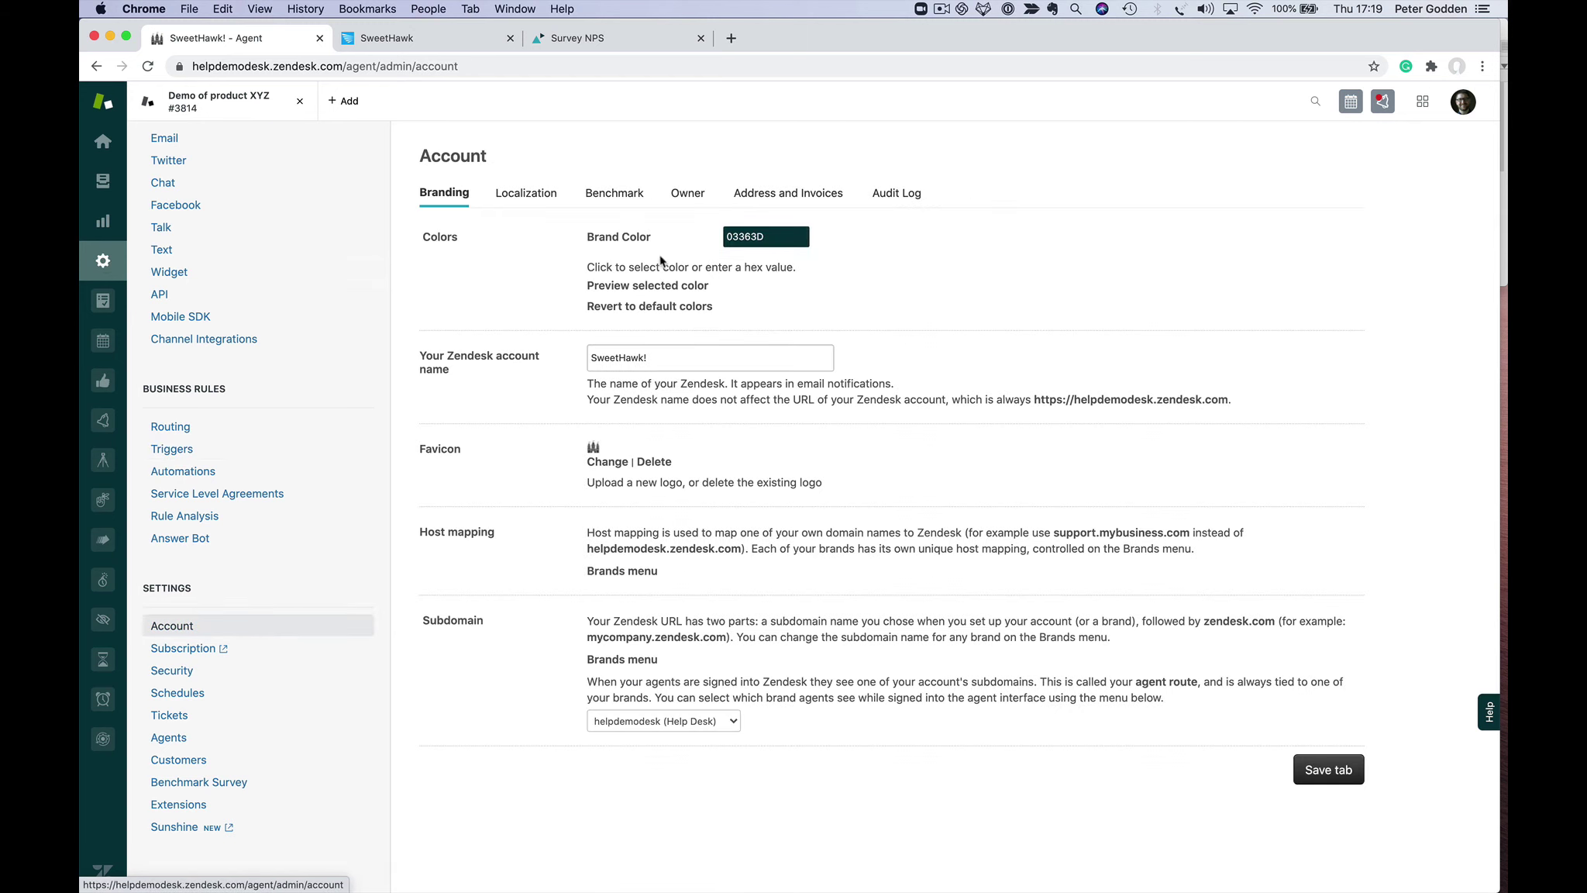
{"action": "left_click", "coordinate": [531, 202]}
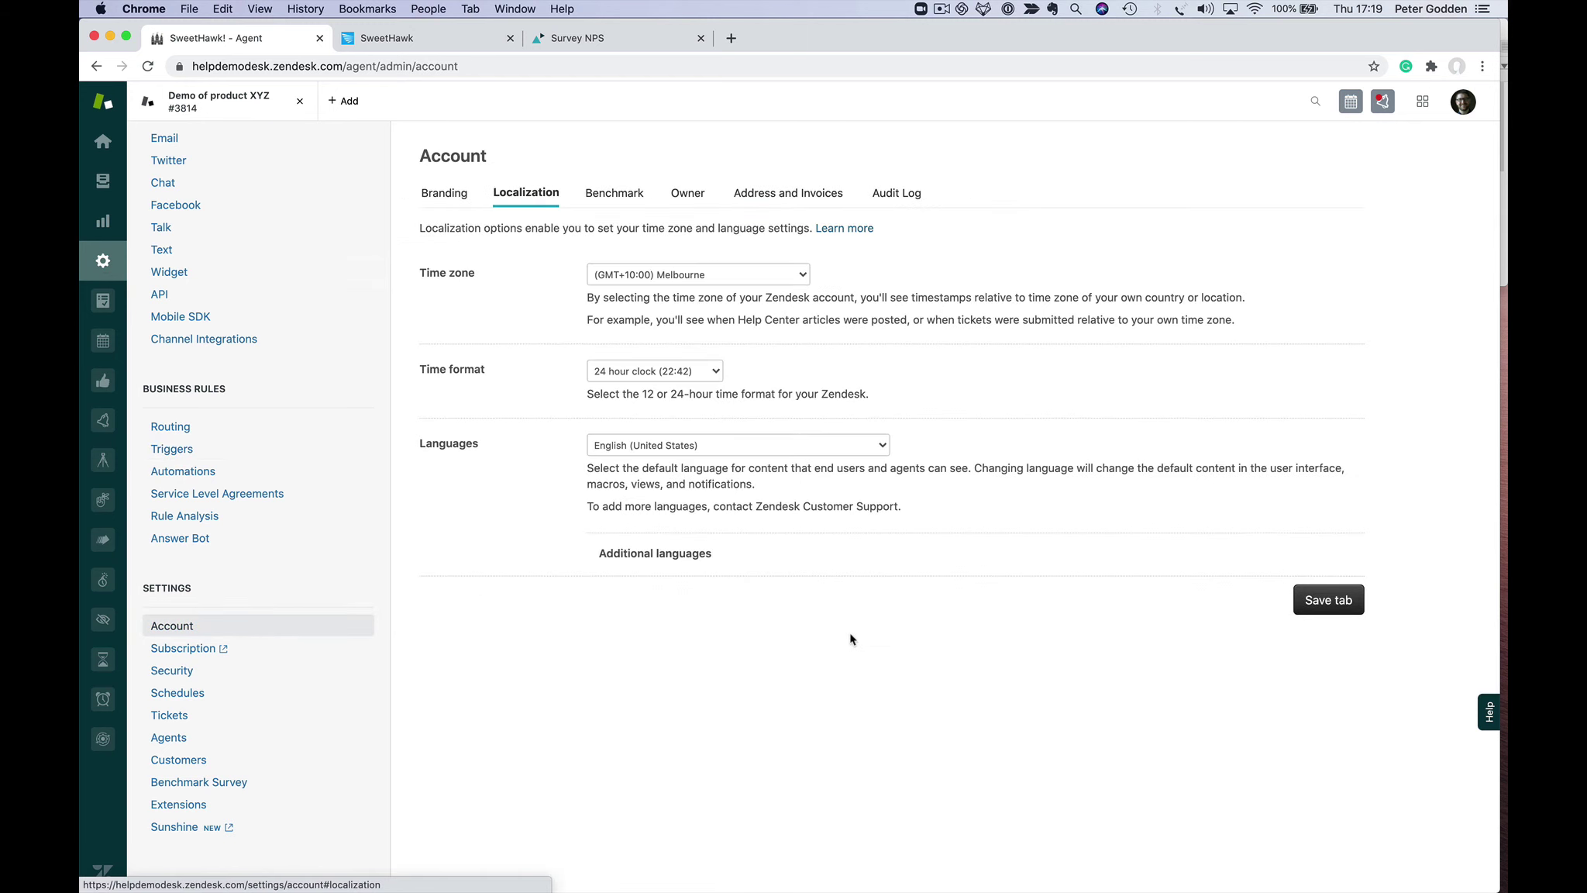
{"action": "left_click", "coordinate": [668, 555]}
{"action": "scroll", "coordinate": [733, 618], "scroll_direction": "down", "scroll_amount": 5}
{"action": "scroll", "coordinate": [733, 618], "scroll_direction": "down", "scroll_amount": 3}
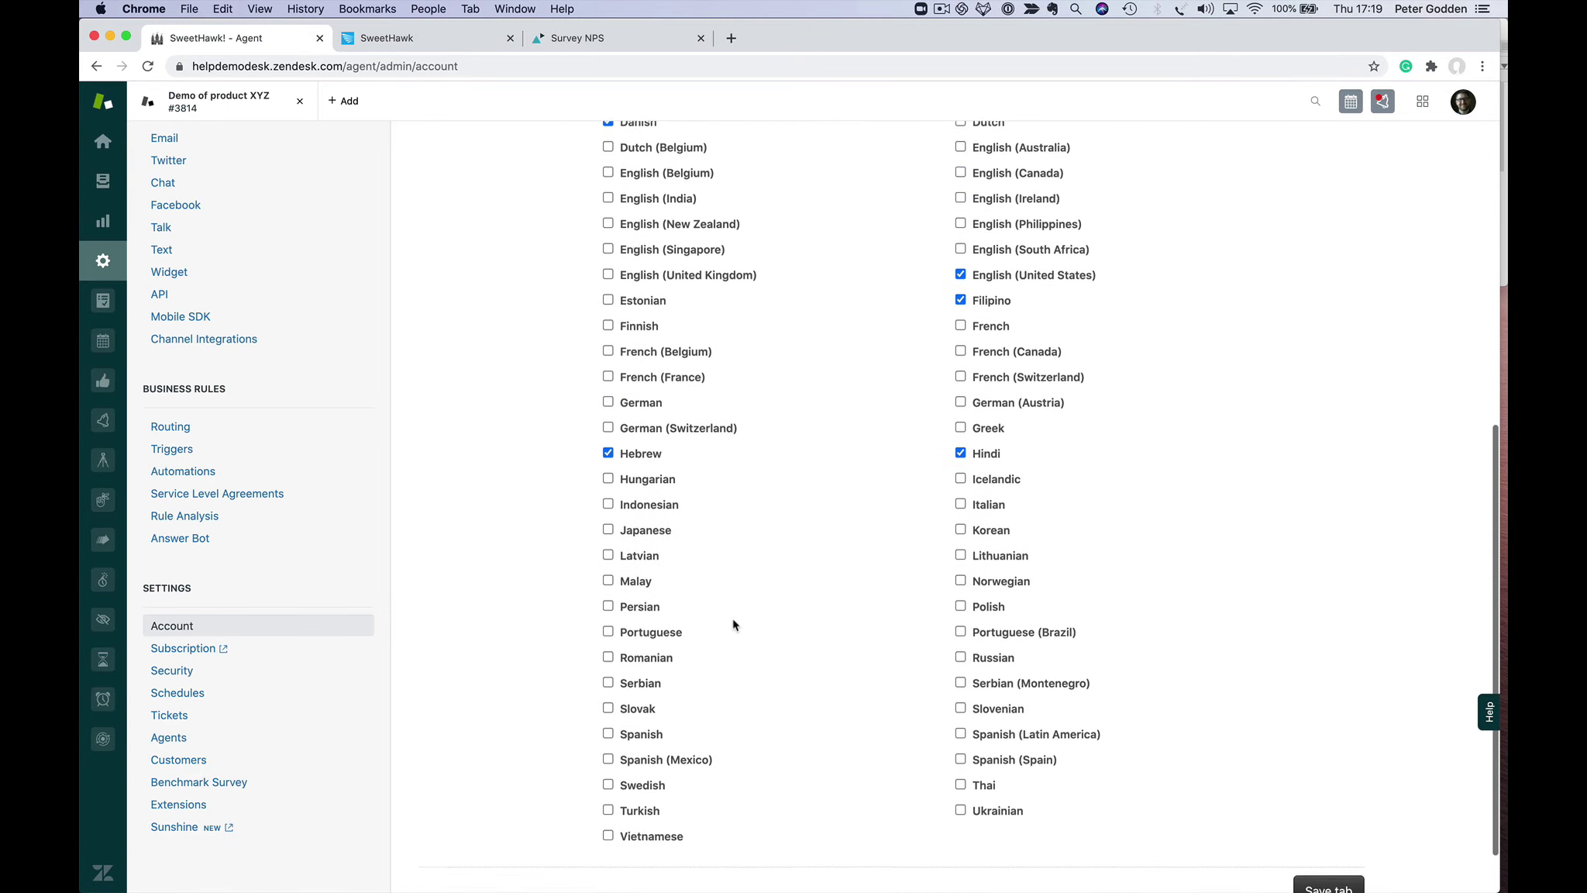
{"action": "scroll", "coordinate": [733, 618], "scroll_direction": "up", "scroll_amount": 3}
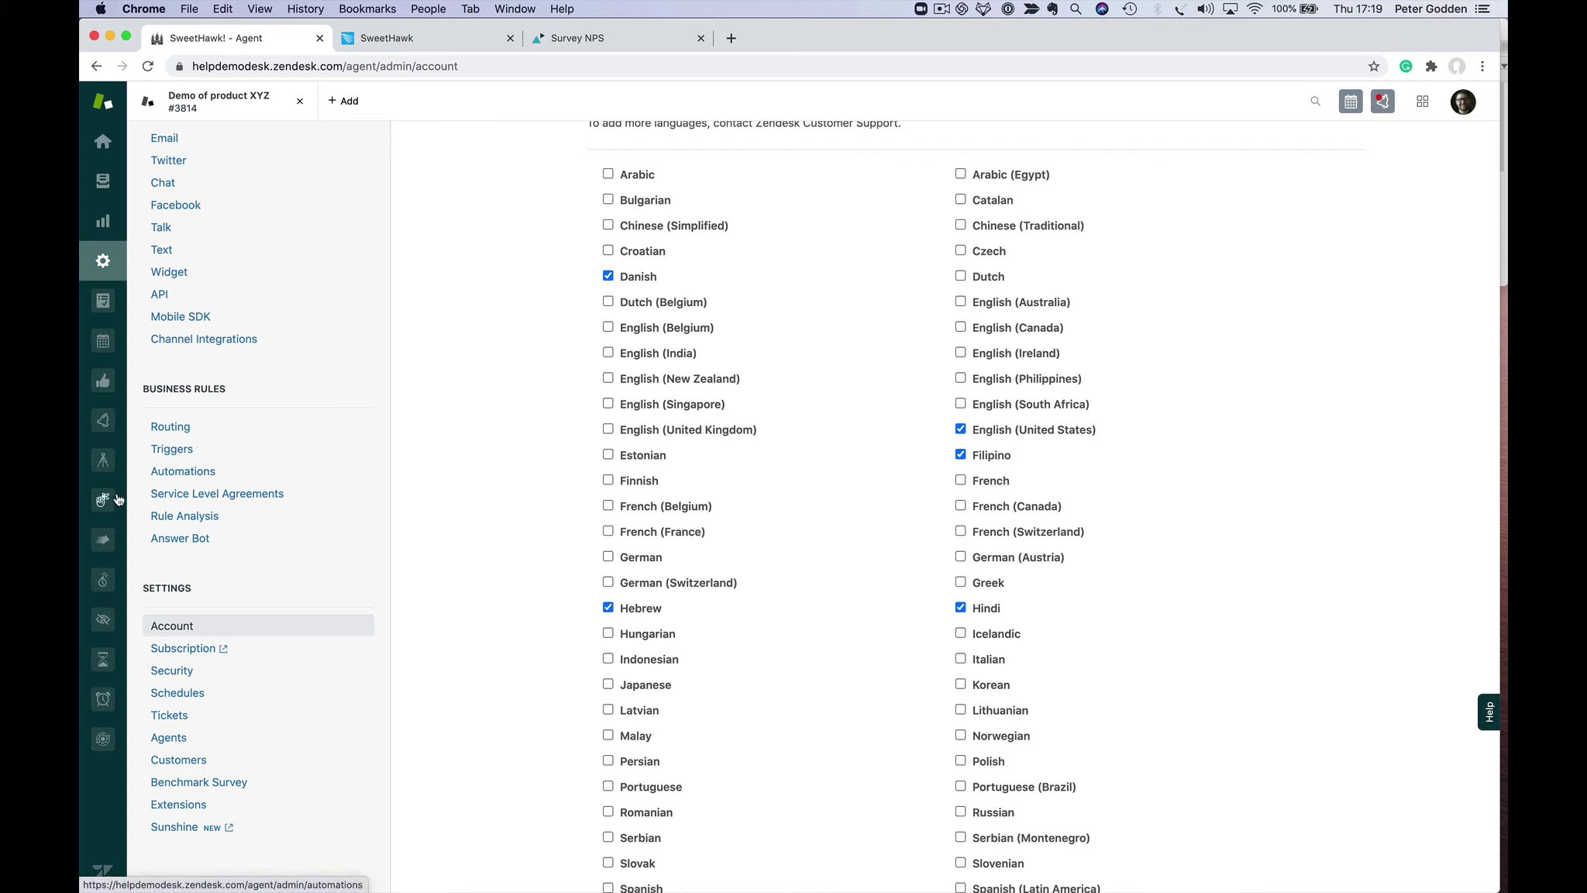
{"action": "left_click", "coordinate": [104, 474]}
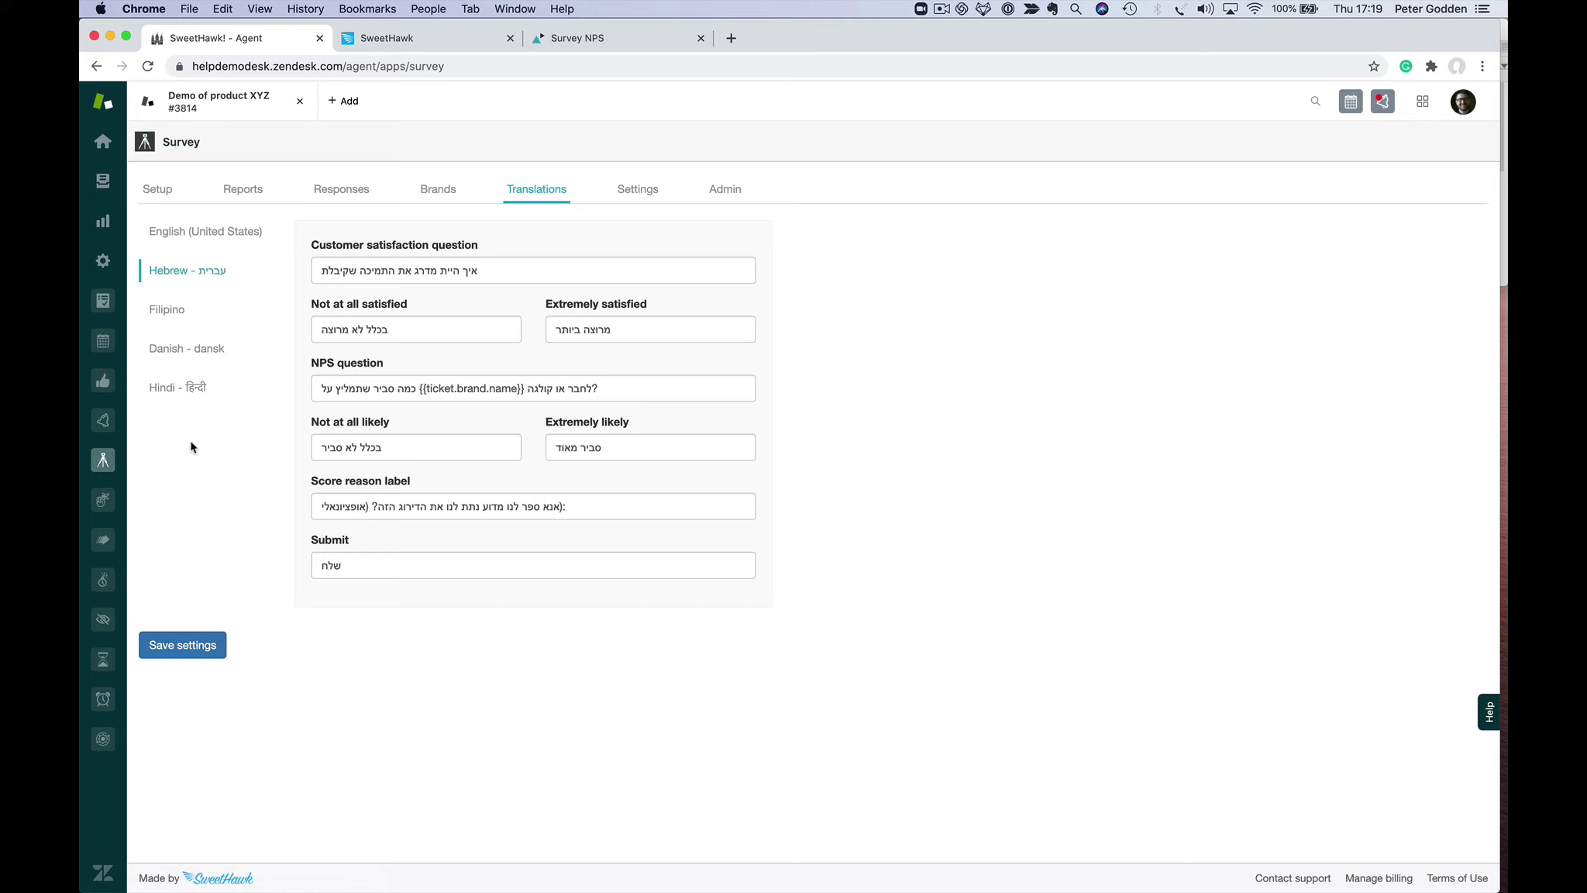
In the Survey settings, set the minimum time between NPS surveys per user to 90 days.
{"action": "left_click", "coordinate": [638, 193]}
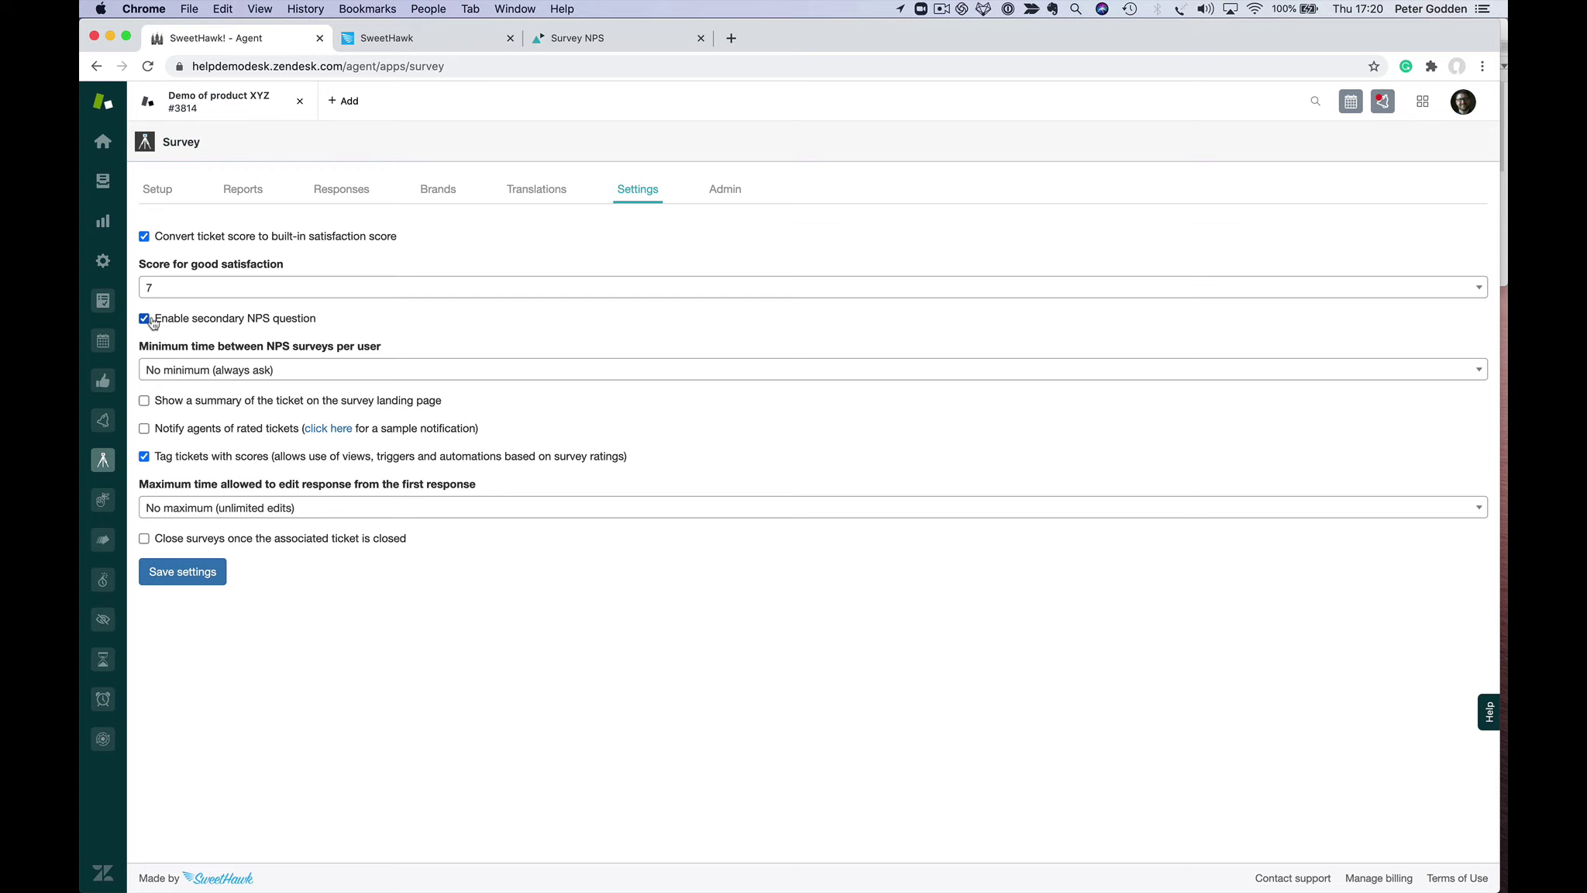
{"action": "left_click", "coordinate": [196, 372]}
{"action": "scroll", "coordinate": [240, 537], "scroll_direction": "down", "scroll_amount": 2}
{"action": "scroll", "coordinate": [240, 537], "scroll_direction": "down", "scroll_amount": 2}
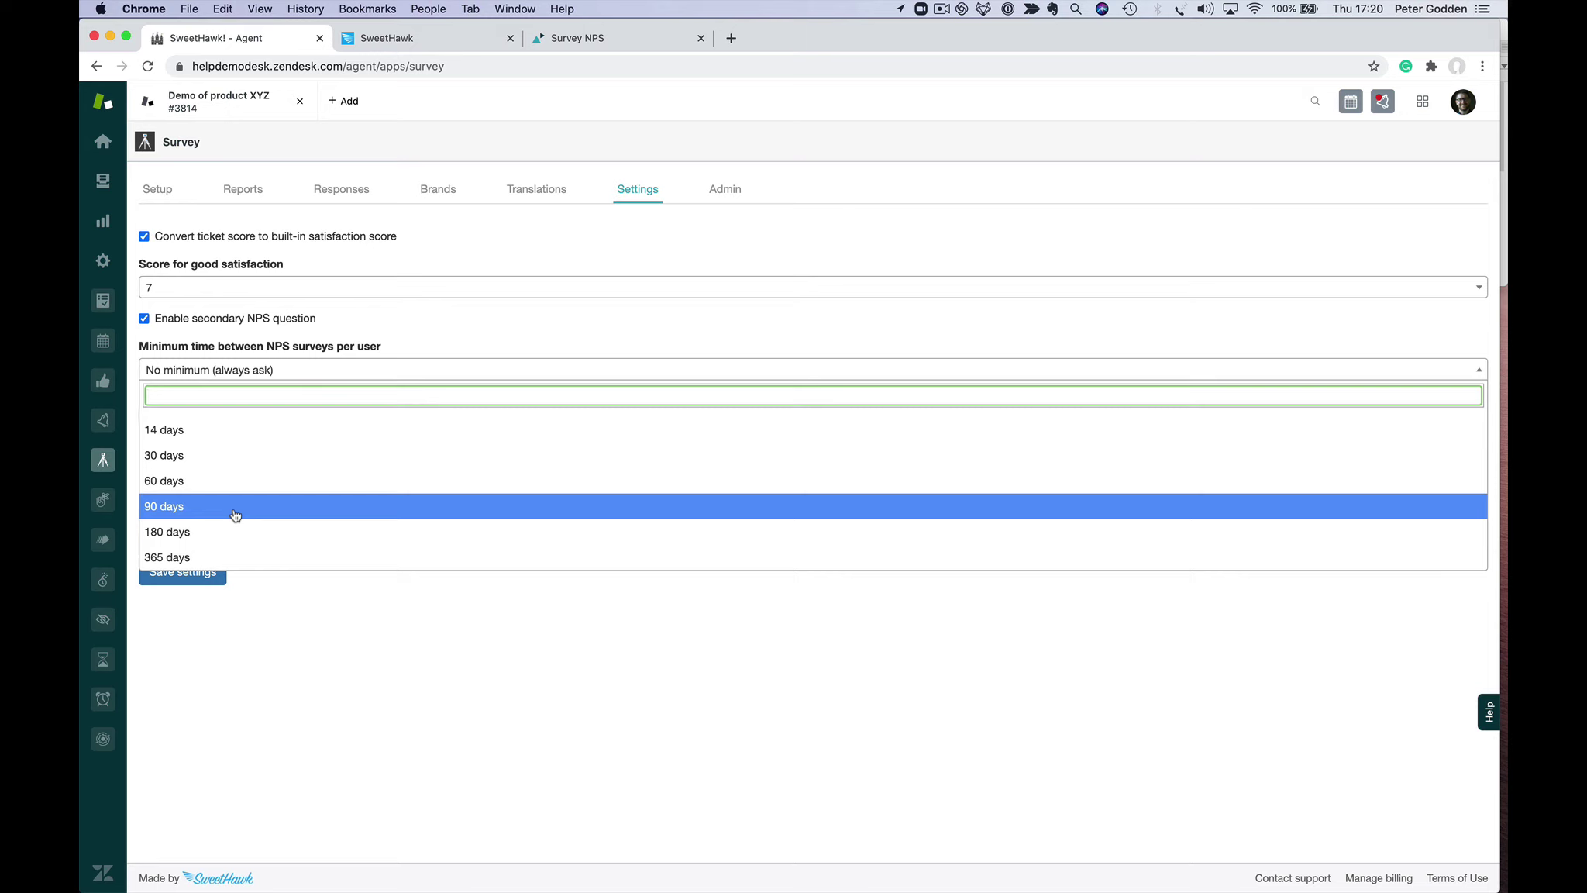
{"action": "left_click", "coordinate": [235, 515]}
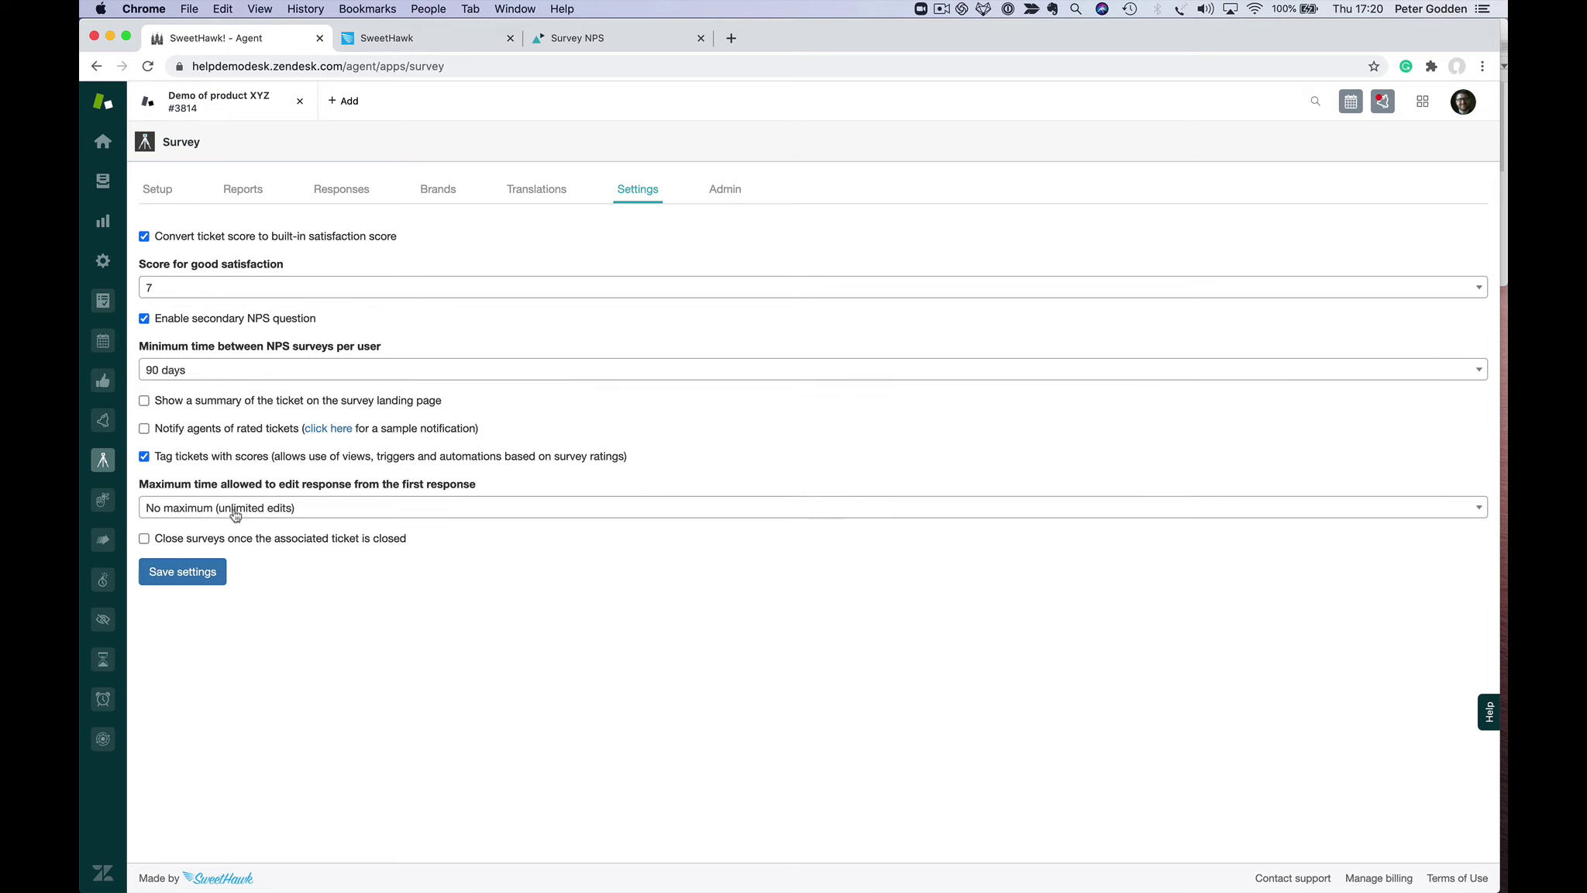
Set the minimum time between NPS surveys per user to No minimum (always ask), and open the reports dashboard.
{"action": "left_click", "coordinate": [230, 366]}
{"action": "scroll", "coordinate": [259, 486], "scroll_direction": "up", "scroll_amount": 3}
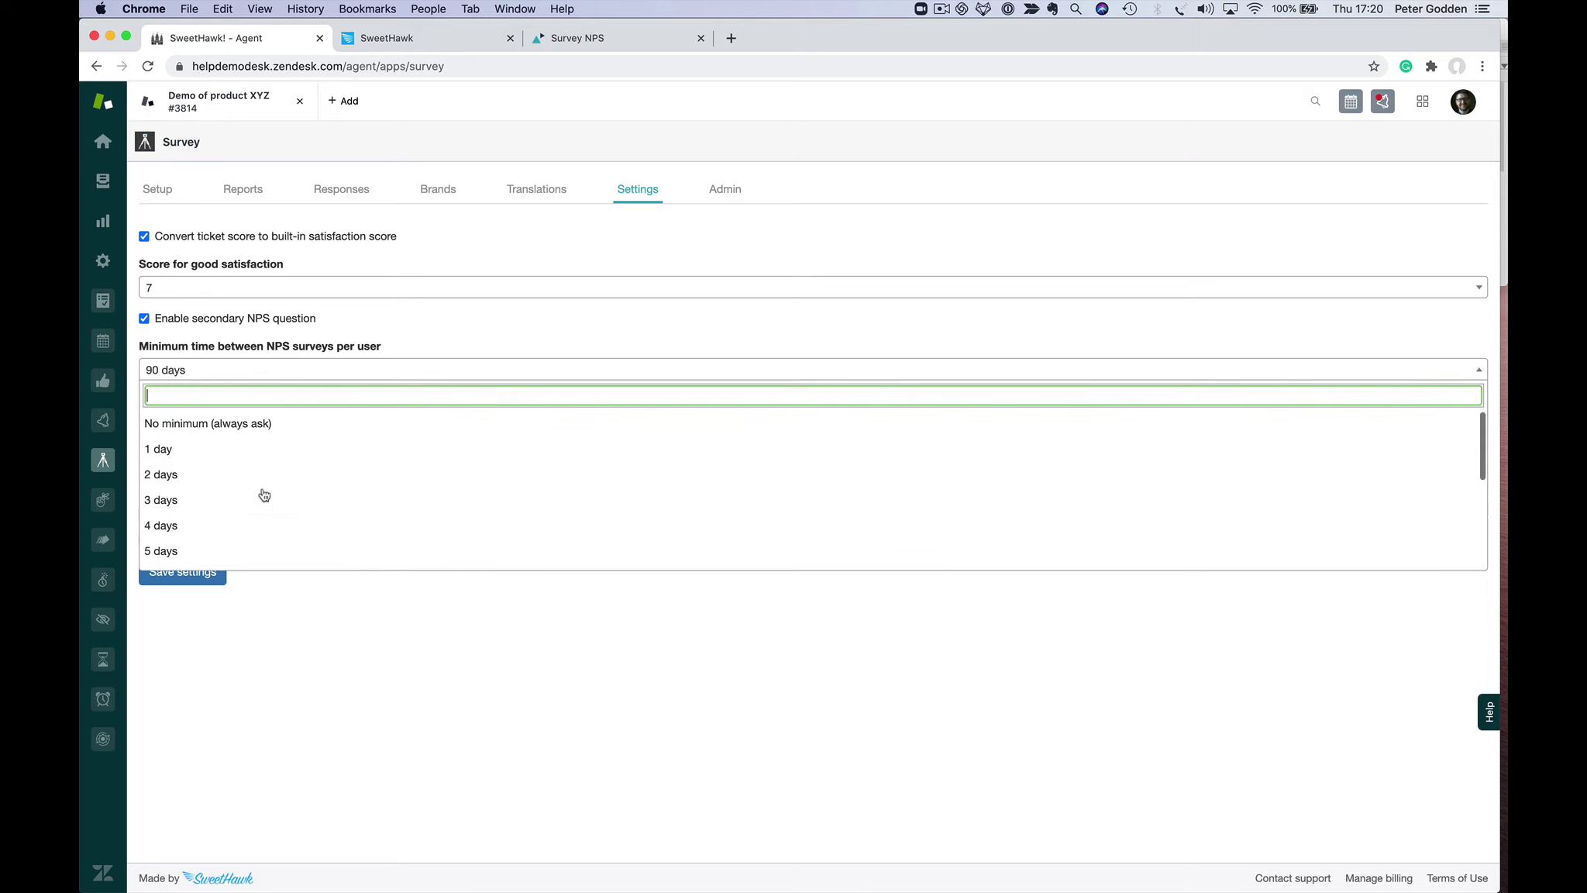
{"action": "left_click", "coordinate": [262, 428]}
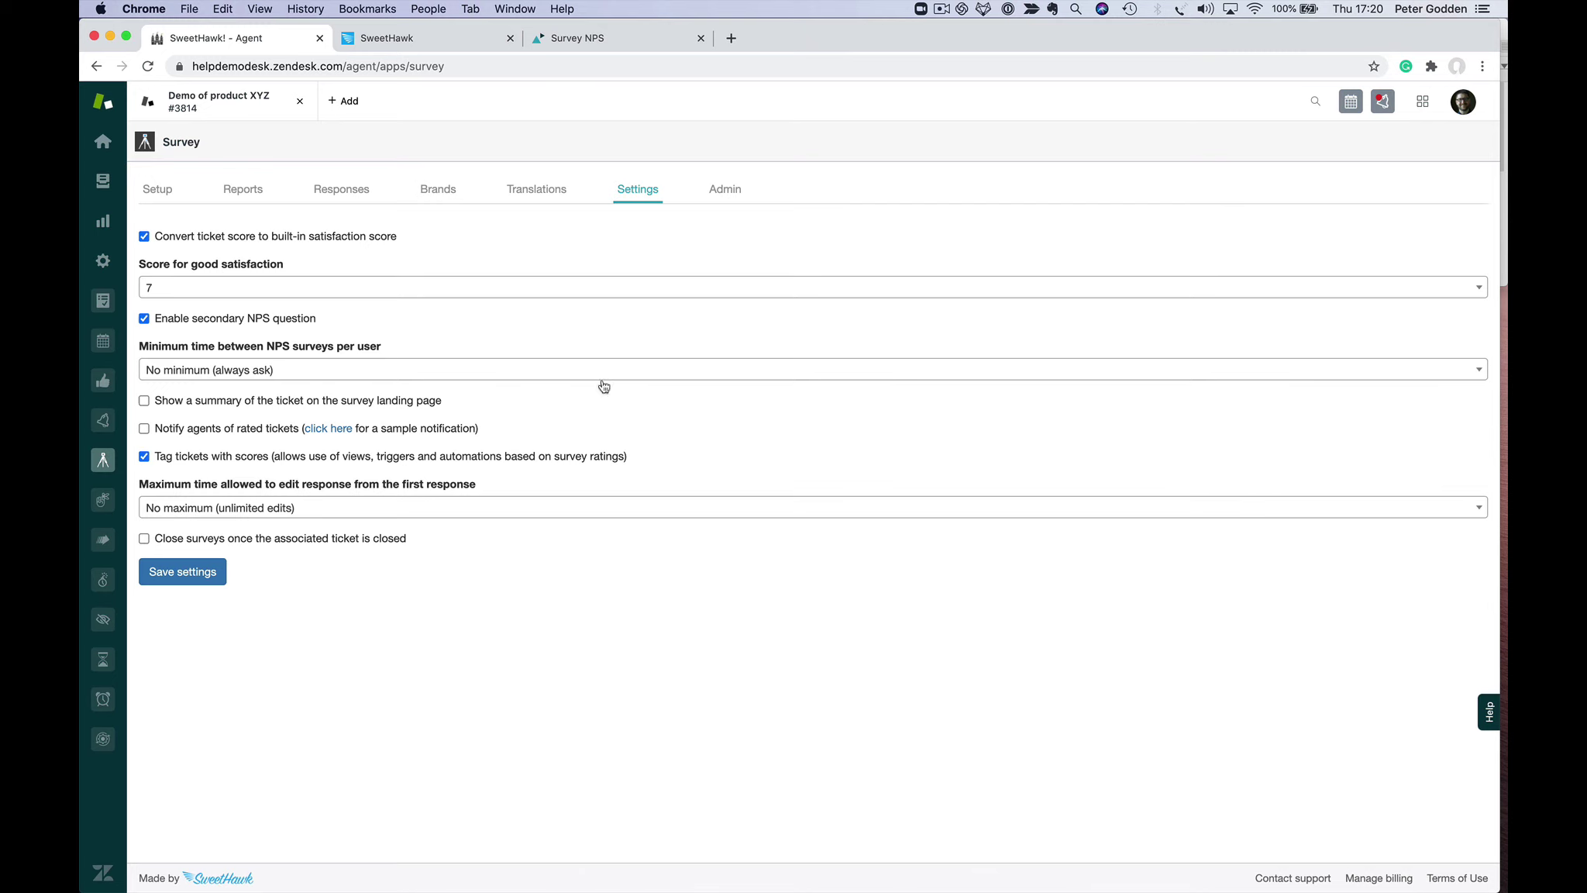
{"action": "left_click", "coordinate": [251, 195]}
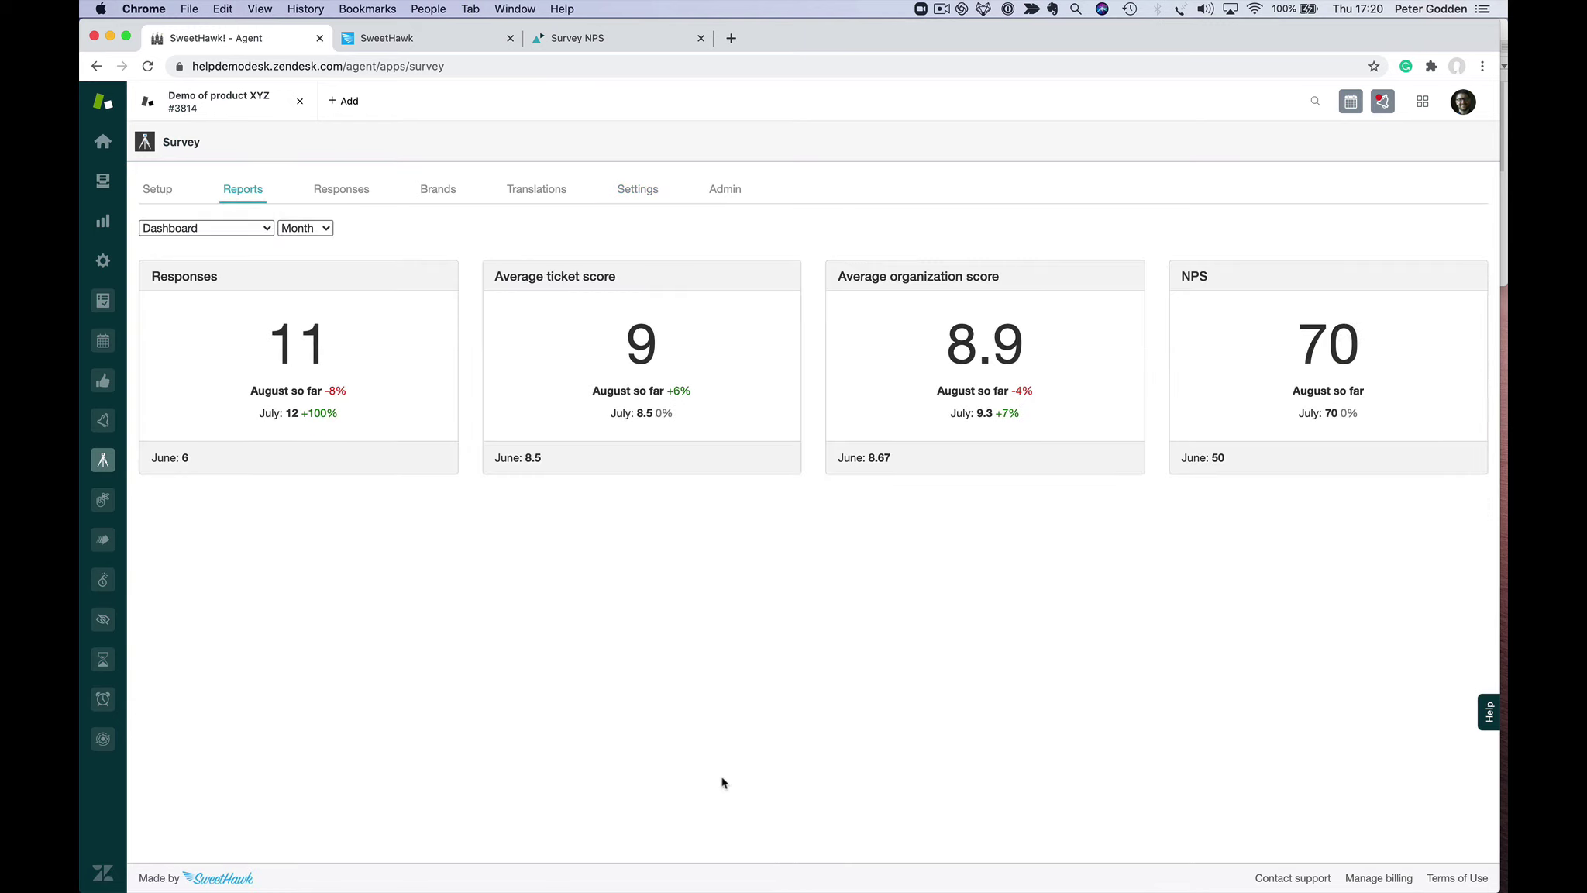